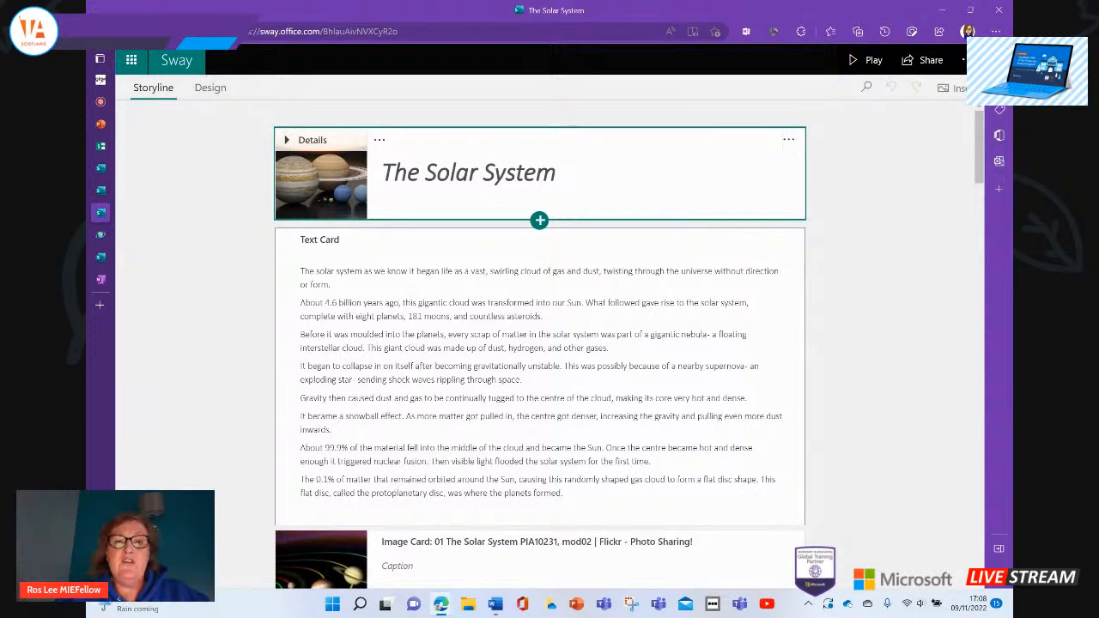
- Examine the text, media and group card types that can be inserted below the title card
{"action": "scroll", "coordinate": [550, 343], "scroll_direction": "down", "scroll_amount": 1}
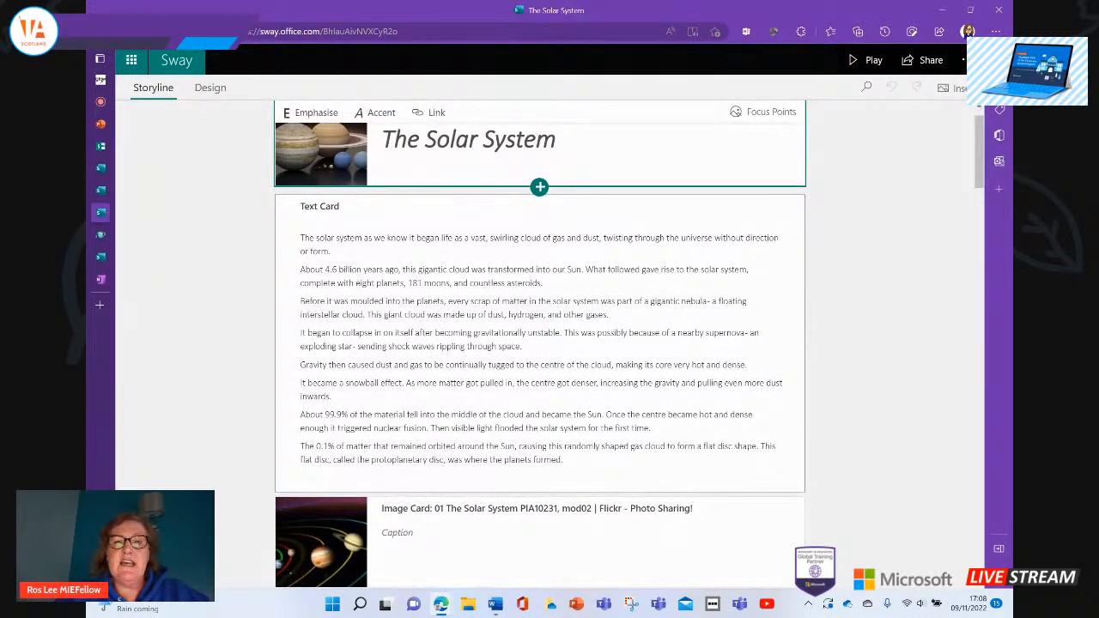
{"action": "scroll", "coordinate": [550, 343], "scroll_direction": "up", "scroll_amount": 1}
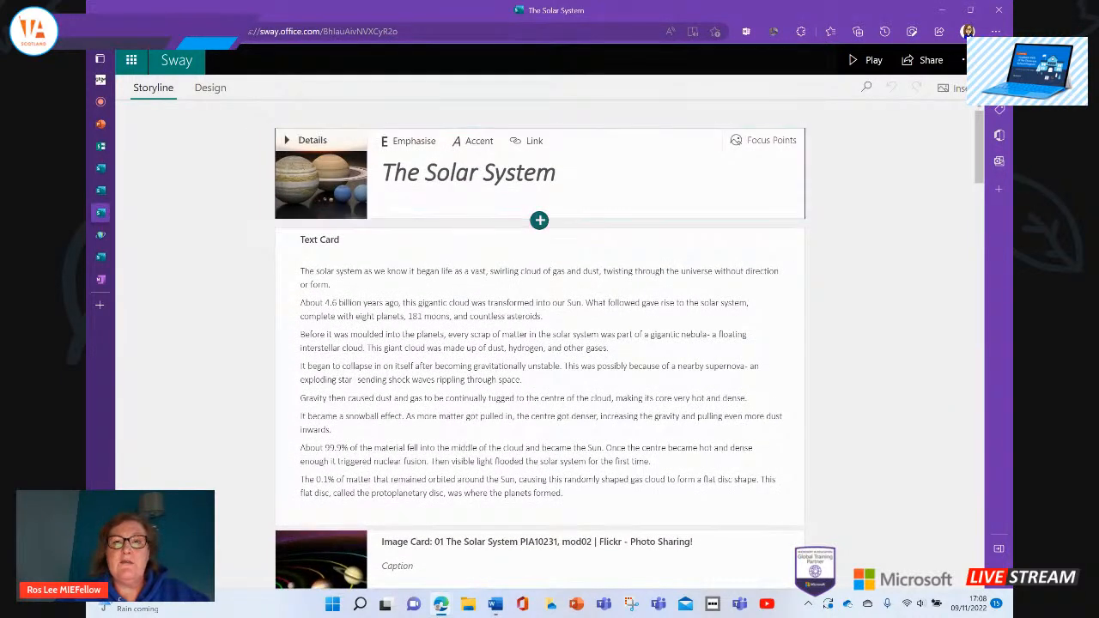
{"action": "left_click", "coordinate": [539, 219]}
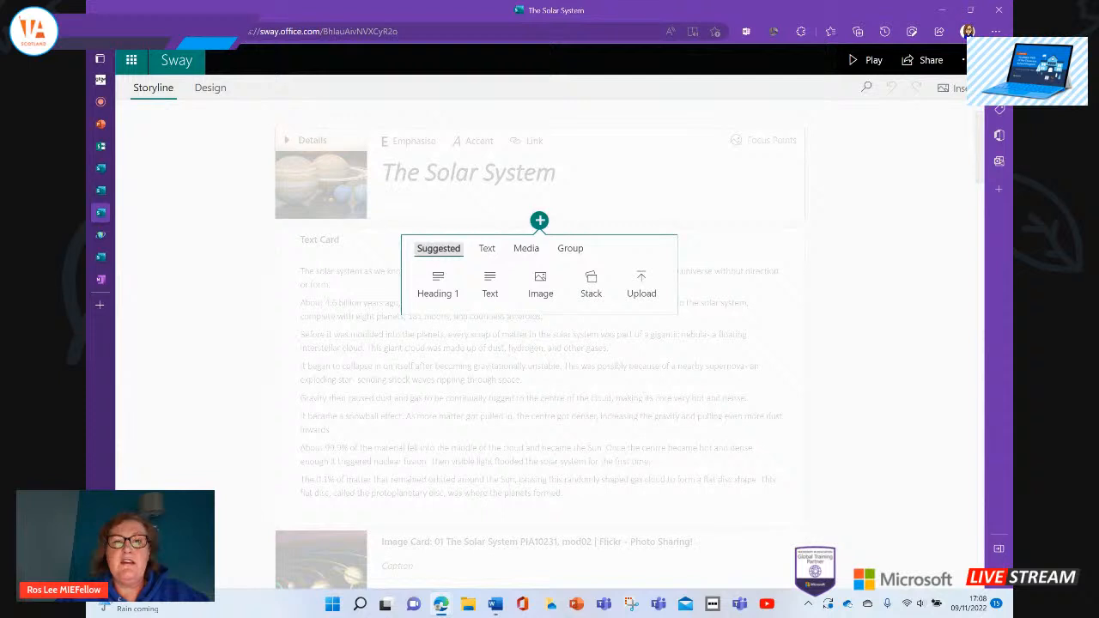
{"action": "left_click", "coordinate": [486, 249]}
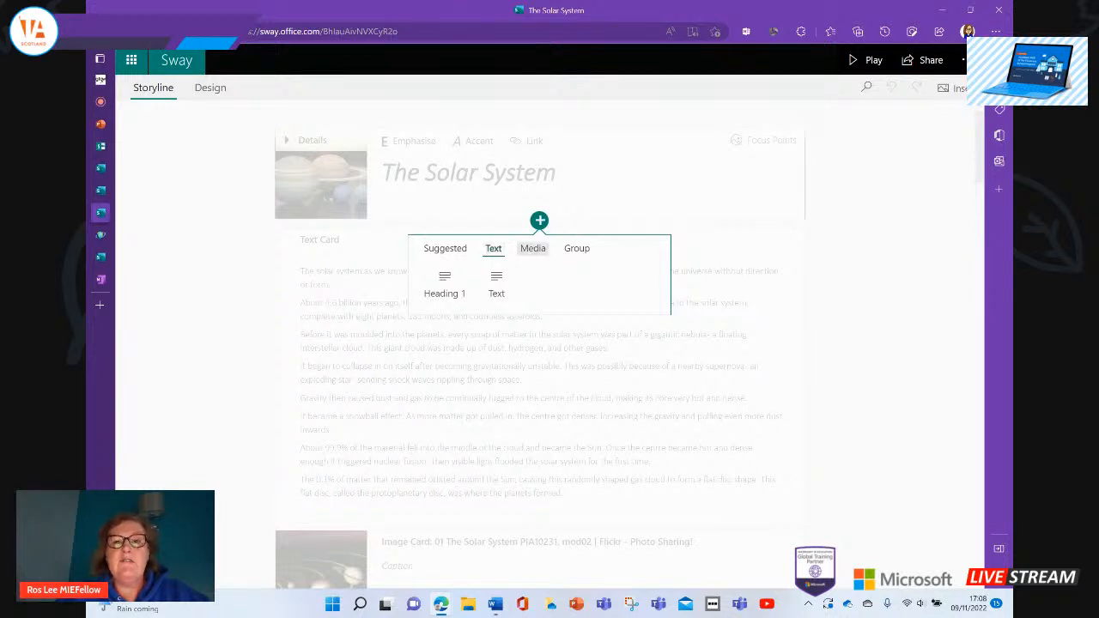
{"action": "left_click", "coordinate": [532, 248]}
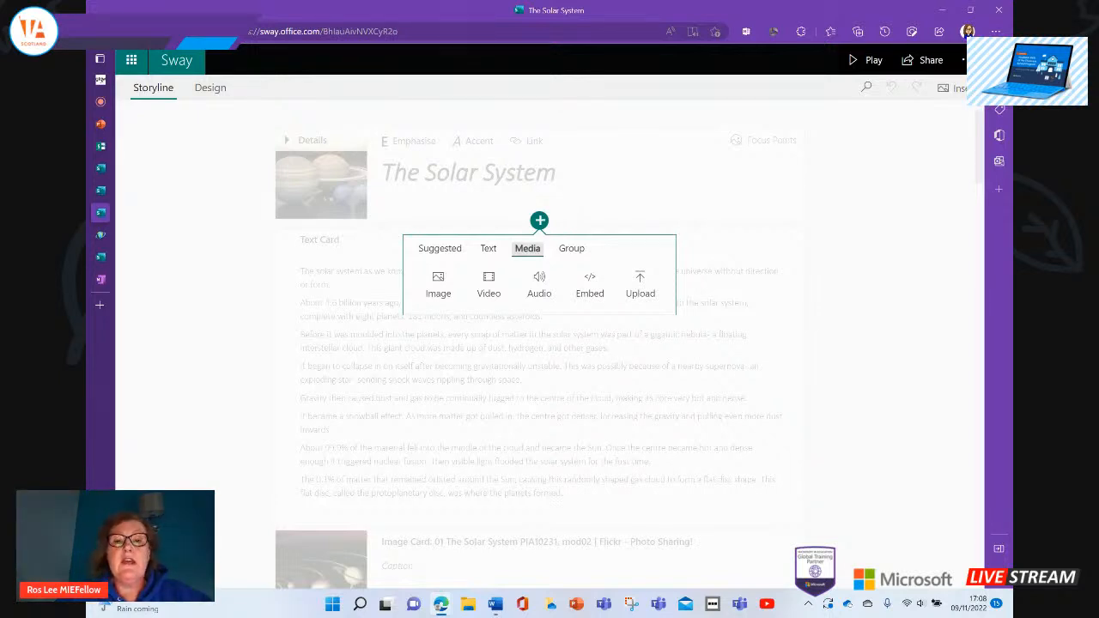
{"action": "key", "text": "Escape"}
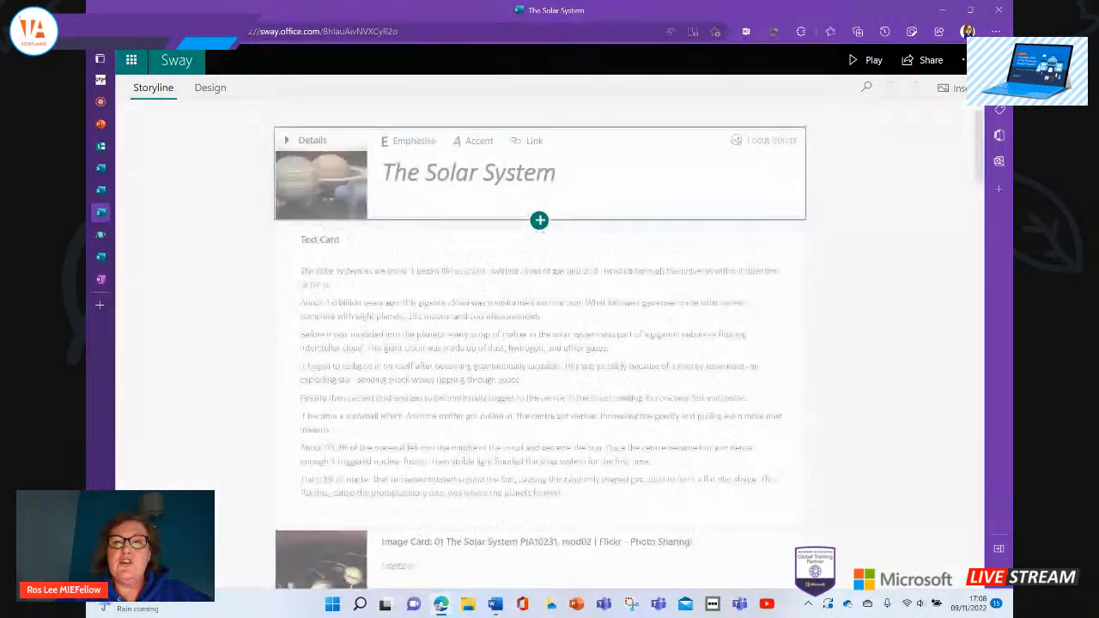
{"action": "left_click", "coordinate": [539, 220]}
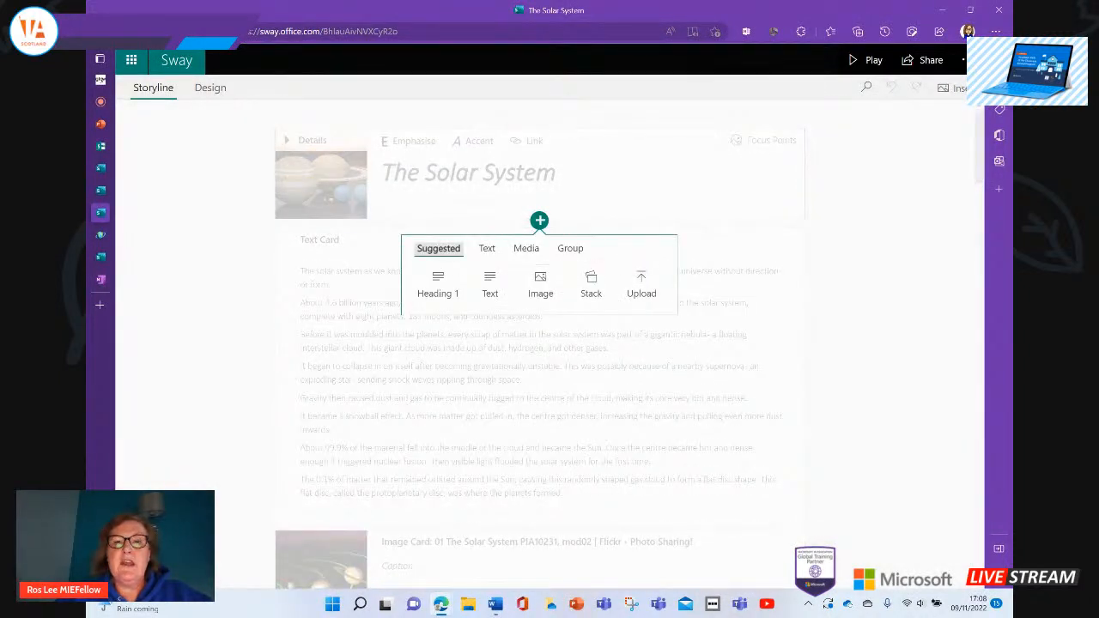
{"action": "left_click", "coordinate": [526, 248]}
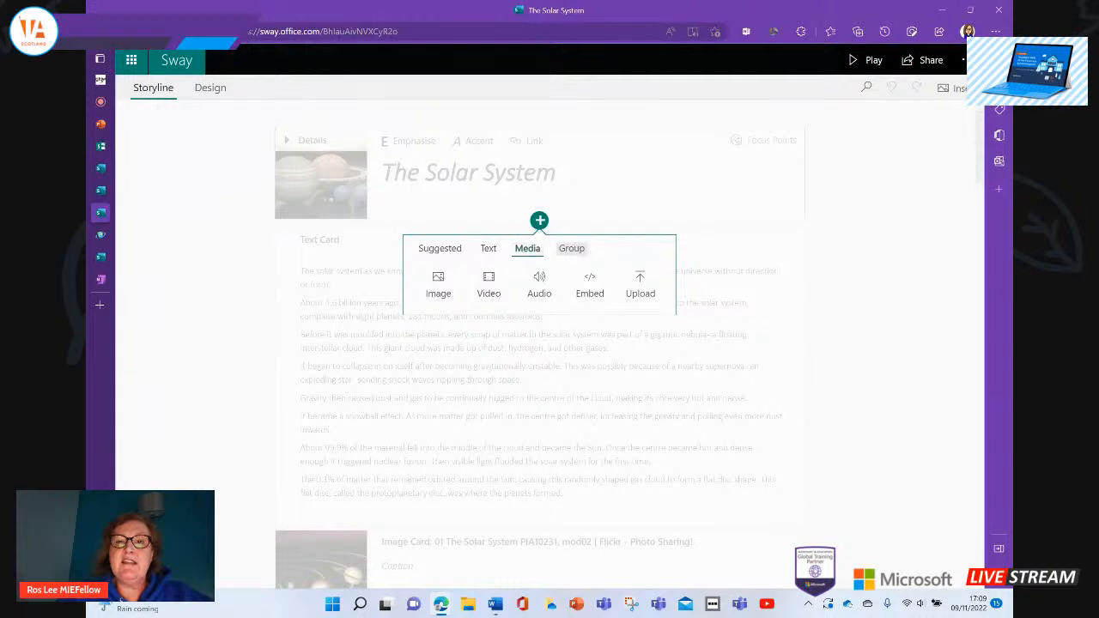
{"action": "left_click", "coordinate": [571, 249]}
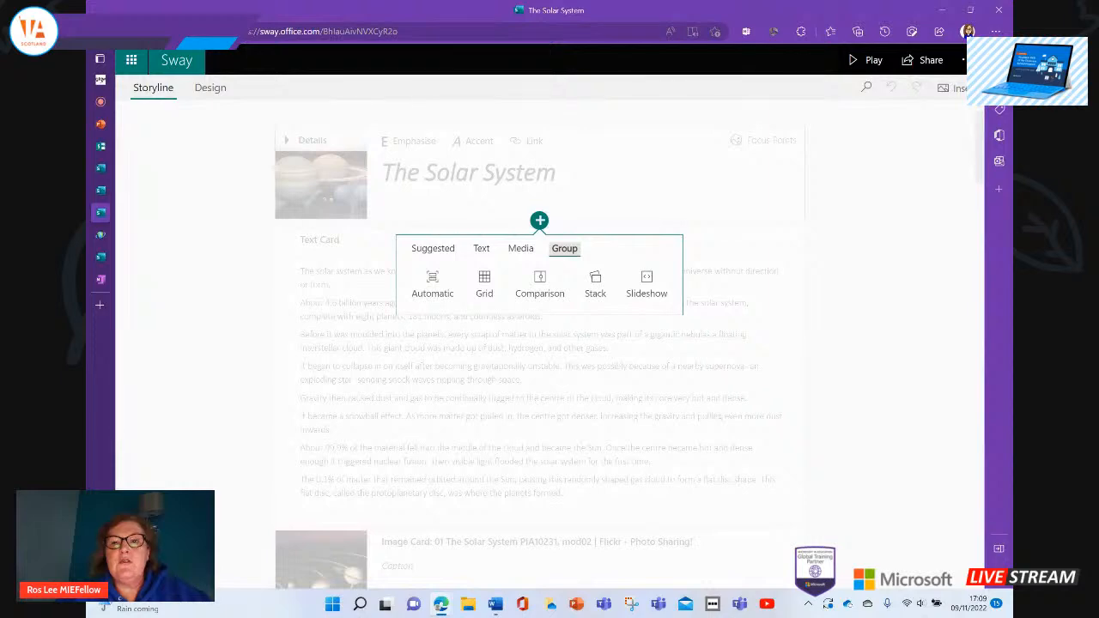
{"action": "key", "text": "Escape"}
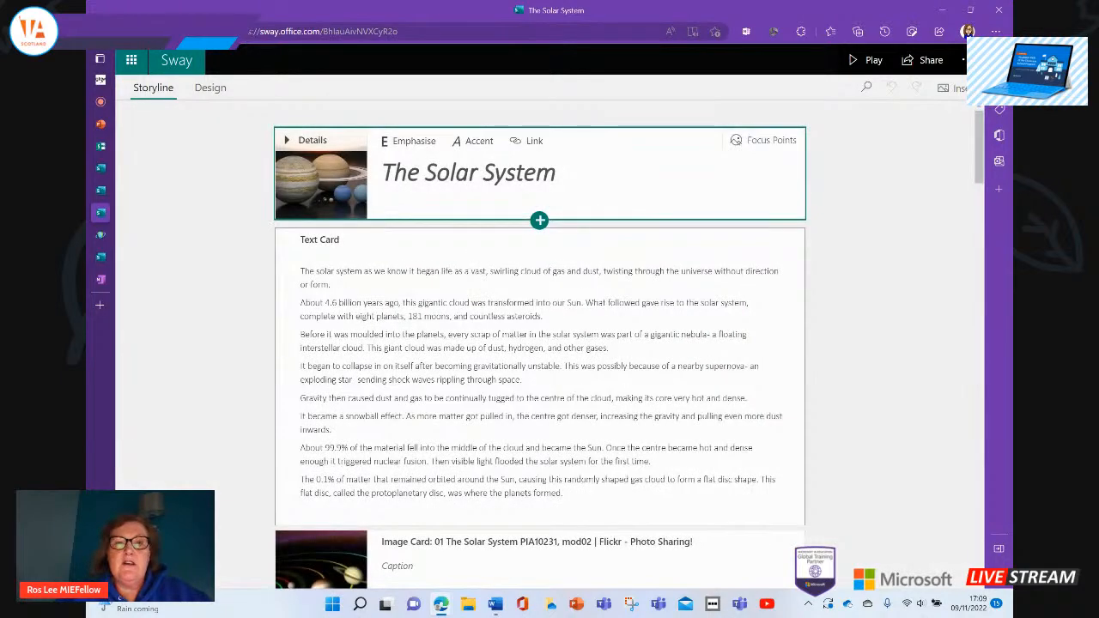
- Review the storyline cards from the introduction through The Planets and The Asteroid Belt, including the asteroid image stack
{"action": "scroll", "coordinate": [539, 343], "scroll_direction": "down", "scroll_amount": 3}
{"action": "scroll", "coordinate": [539, 343], "scroll_direction": "up", "scroll_amount": 3}
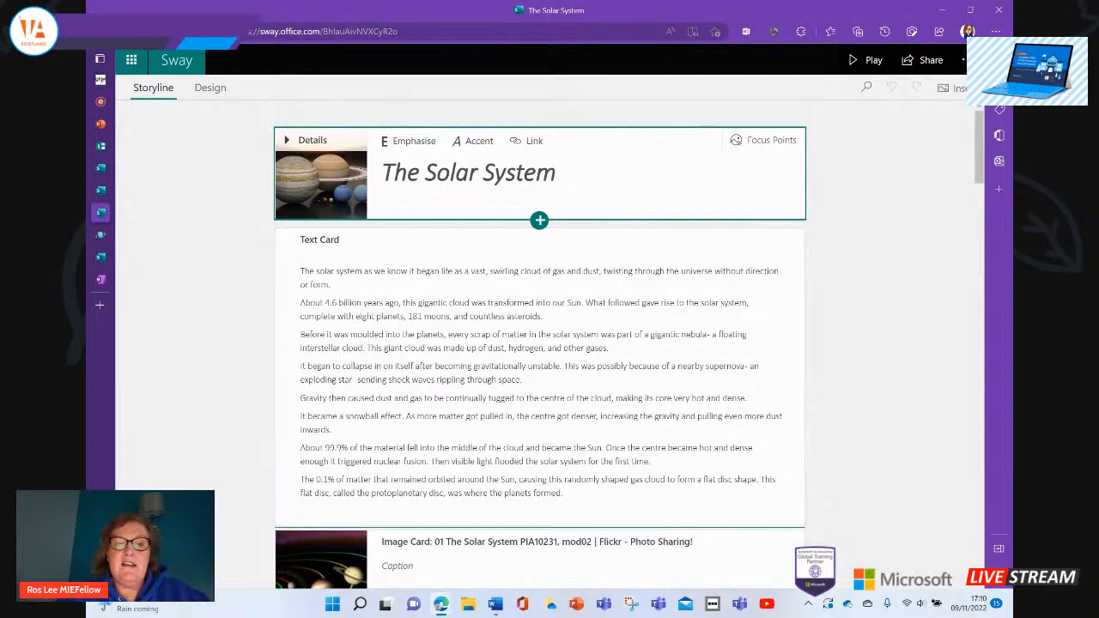
{"action": "scroll", "coordinate": [539, 343], "scroll_direction": "down", "scroll_amount": 7}
{"action": "scroll", "coordinate": [539, 343], "scroll_direction": "up", "scroll_amount": 1}
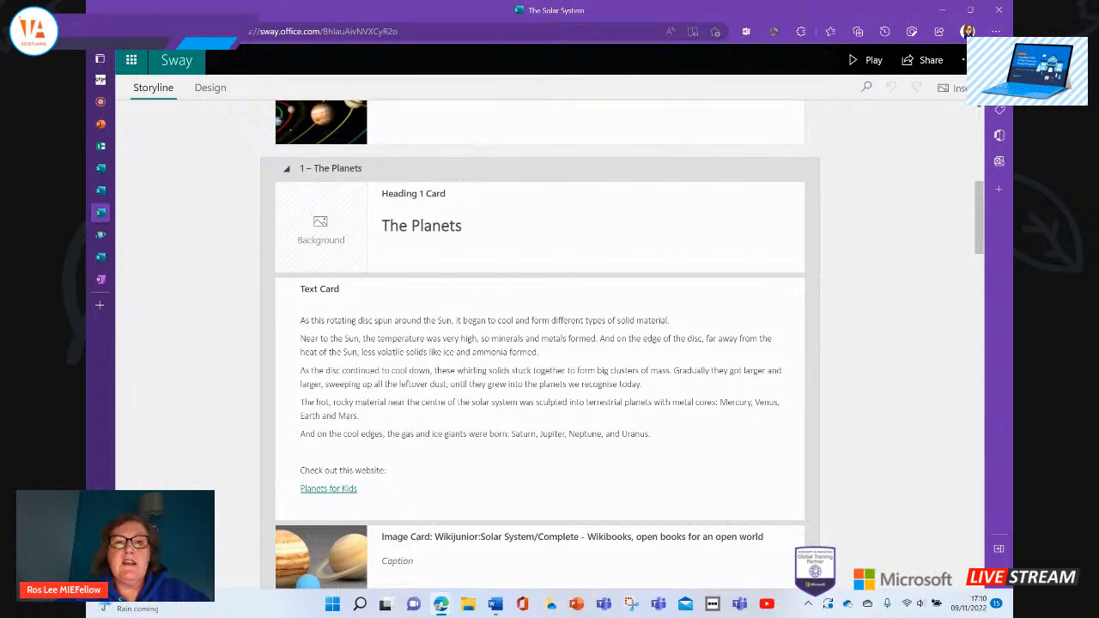
{"action": "scroll", "coordinate": [539, 343], "scroll_direction": "down", "scroll_amount": 2}
{"action": "scroll", "coordinate": [539, 344], "scroll_direction": "up", "scroll_amount": 2}
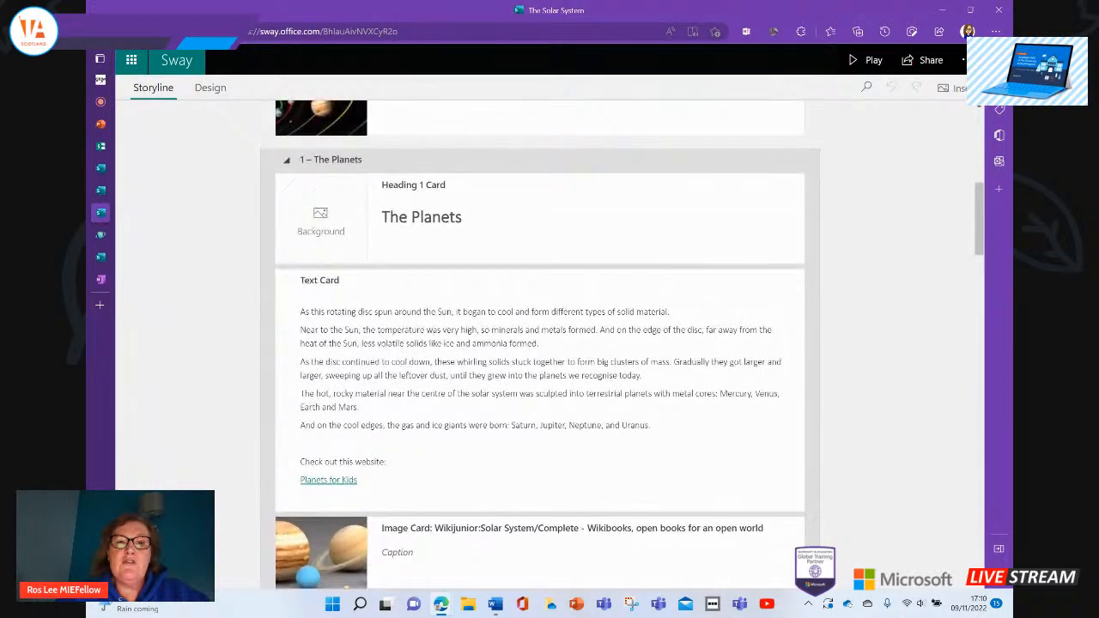
{"action": "scroll", "coordinate": [539, 344], "scroll_direction": "down", "scroll_amount": 1}
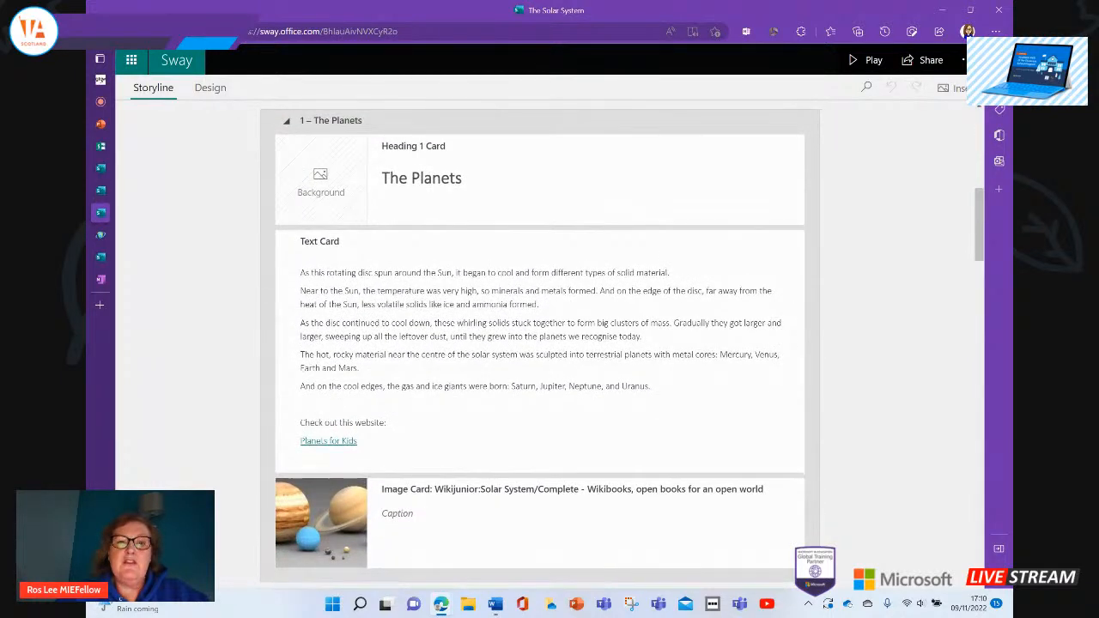
{"action": "scroll", "coordinate": [539, 343], "scroll_direction": "down", "scroll_amount": 6}
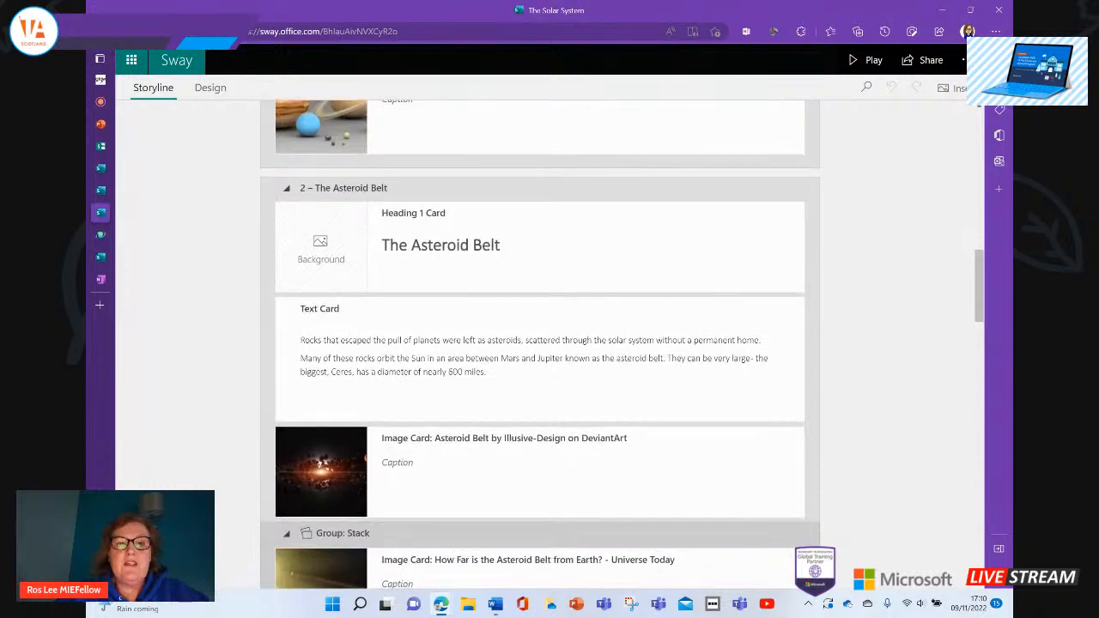
{"action": "scroll", "coordinate": [539, 343], "scroll_direction": "up", "scroll_amount": 2}
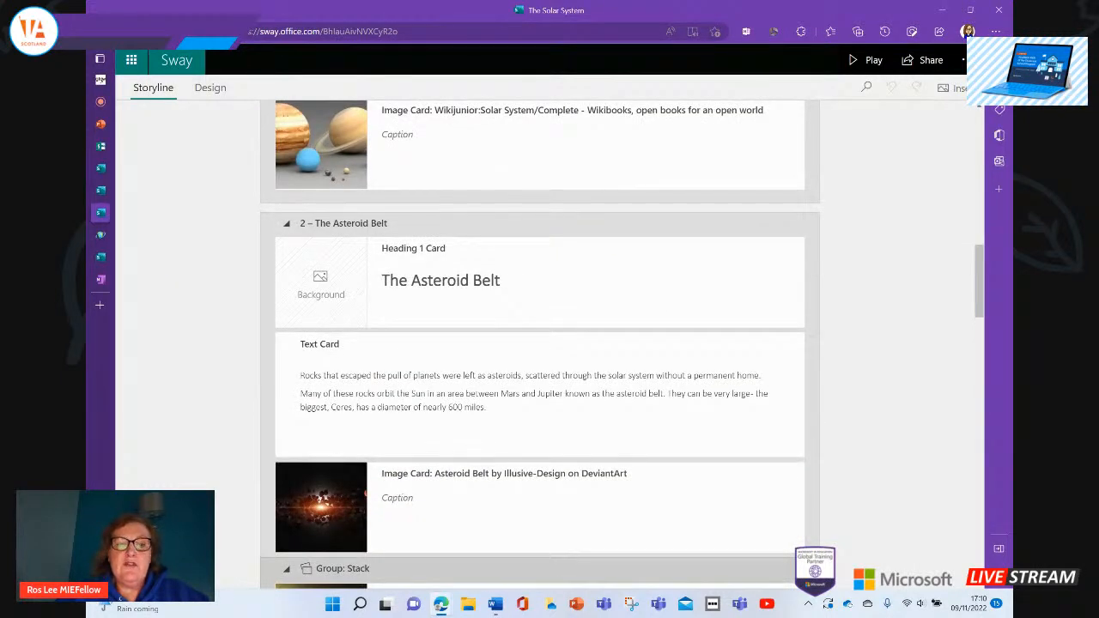
{"action": "scroll", "coordinate": [539, 344], "scroll_direction": "down", "scroll_amount": 3}
{"action": "scroll", "coordinate": [539, 344], "scroll_direction": "down", "scroll_amount": 2}
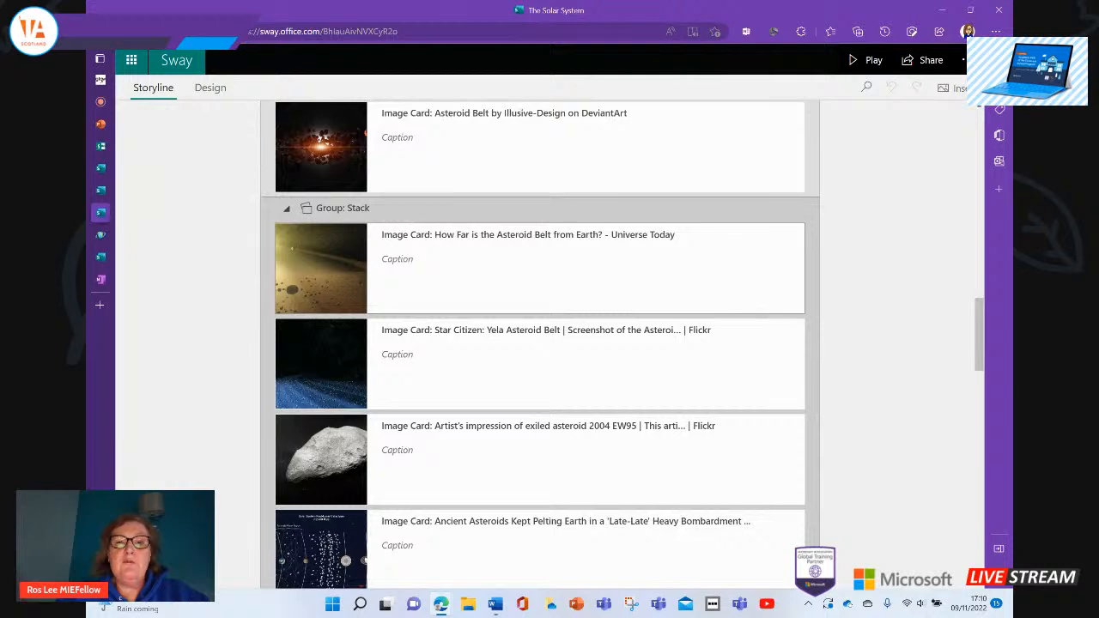
{"action": "scroll", "coordinate": [539, 344], "scroll_direction": "down", "scroll_amount": 2}
{"action": "scroll", "coordinate": [539, 344], "scroll_direction": "up", "scroll_amount": 2}
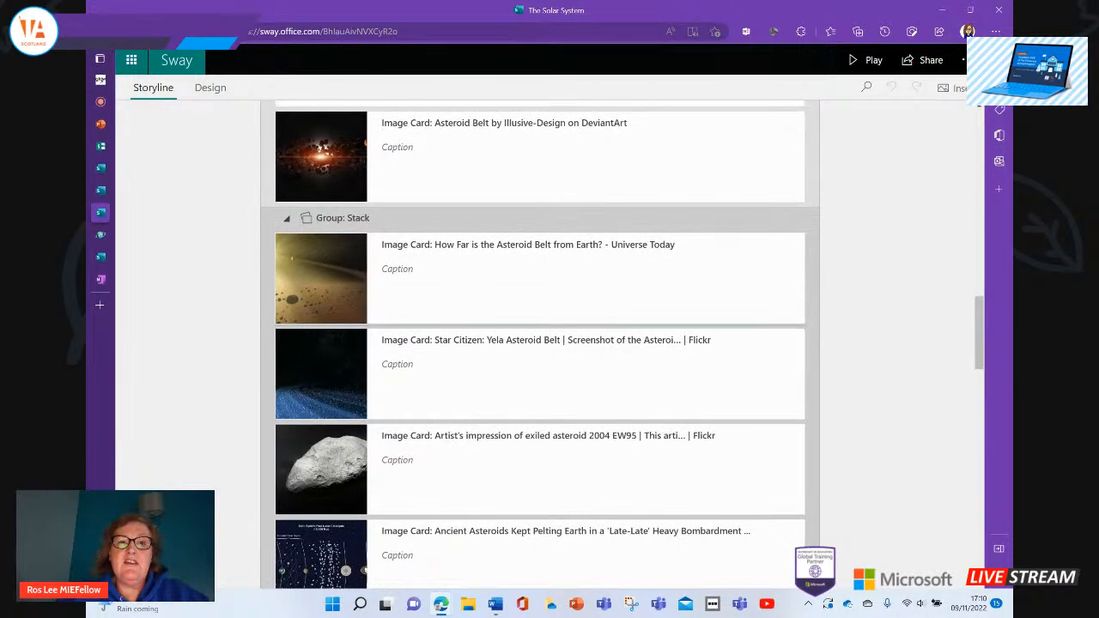
- Collapse the image Stack group in the Asteroid Belt section and look over its available group types
{"action": "left_click", "coordinate": [287, 218]}
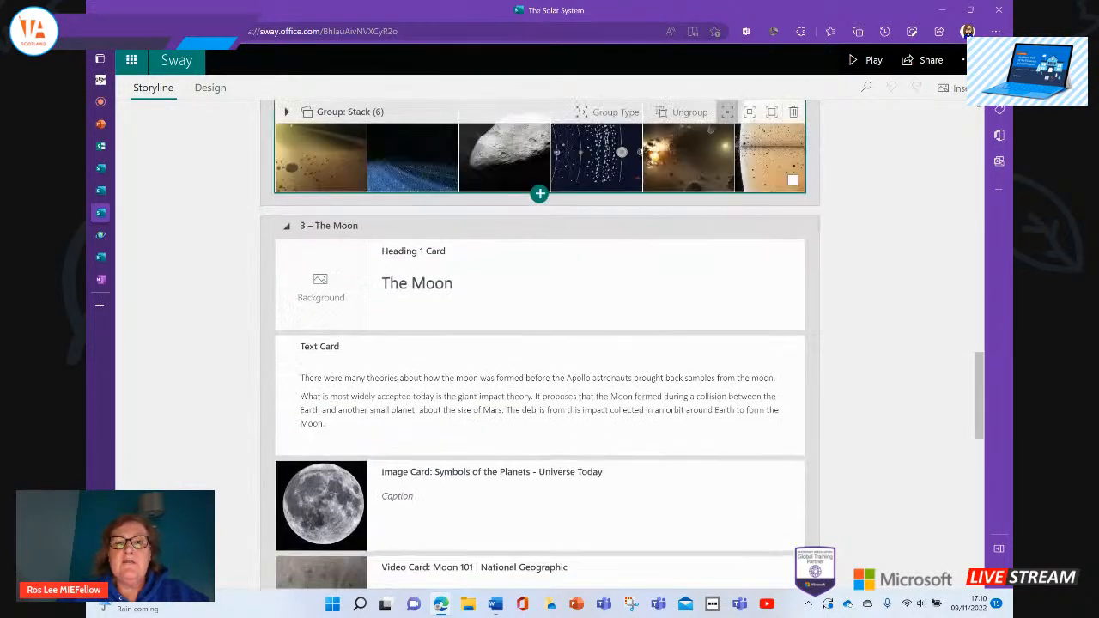
{"action": "scroll", "coordinate": [539, 343], "scroll_direction": "up", "scroll_amount": 5}
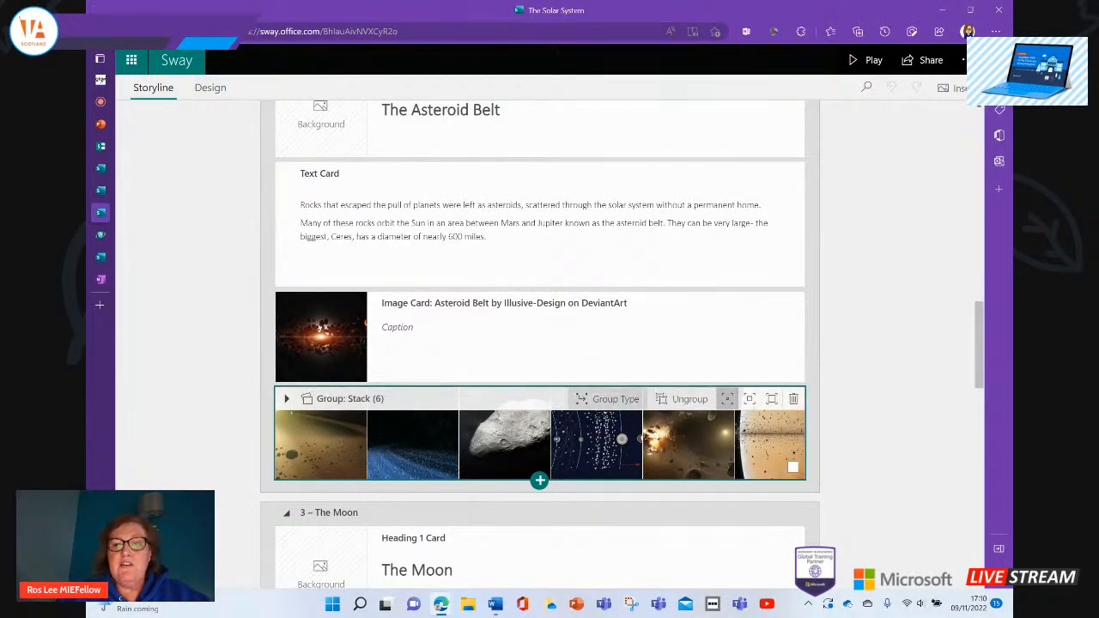
{"action": "left_click", "coordinate": [608, 399]}
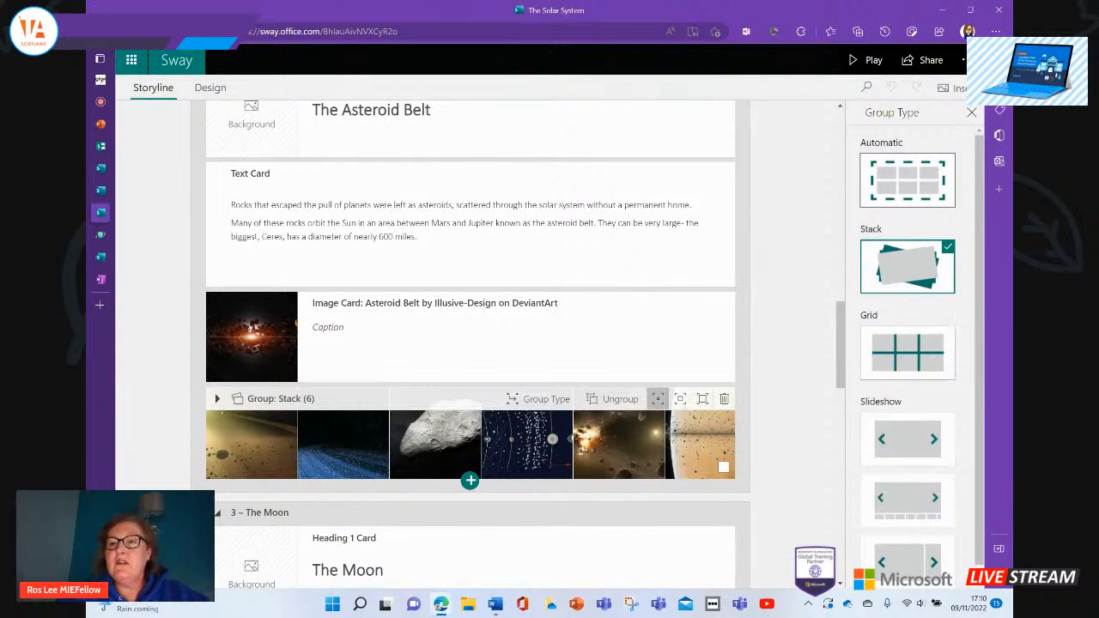
{"action": "scroll", "coordinate": [907, 353], "scroll_direction": "down", "scroll_amount": 1}
{"action": "scroll", "coordinate": [908, 353], "scroll_direction": "up", "scroll_amount": 1}
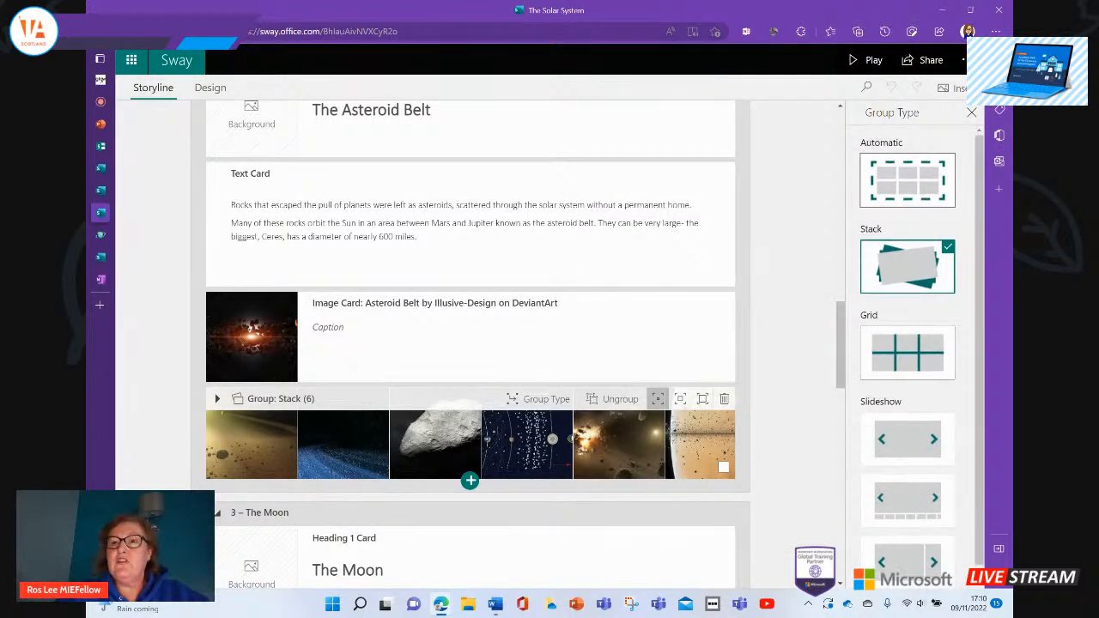
{"action": "left_click", "coordinate": [971, 112]}
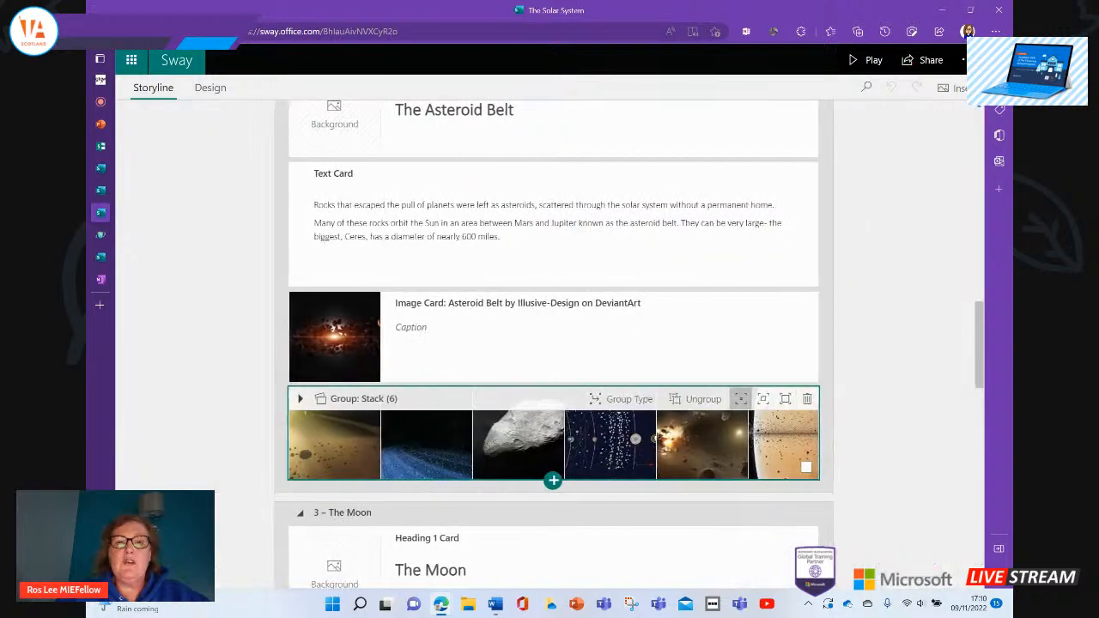
- Add a Heading 1 card at the end of the storyline, after The Sun section, titled "Kennedy Space Centre"
{"action": "scroll", "coordinate": [540, 344], "scroll_direction": "down", "scroll_amount": 4}
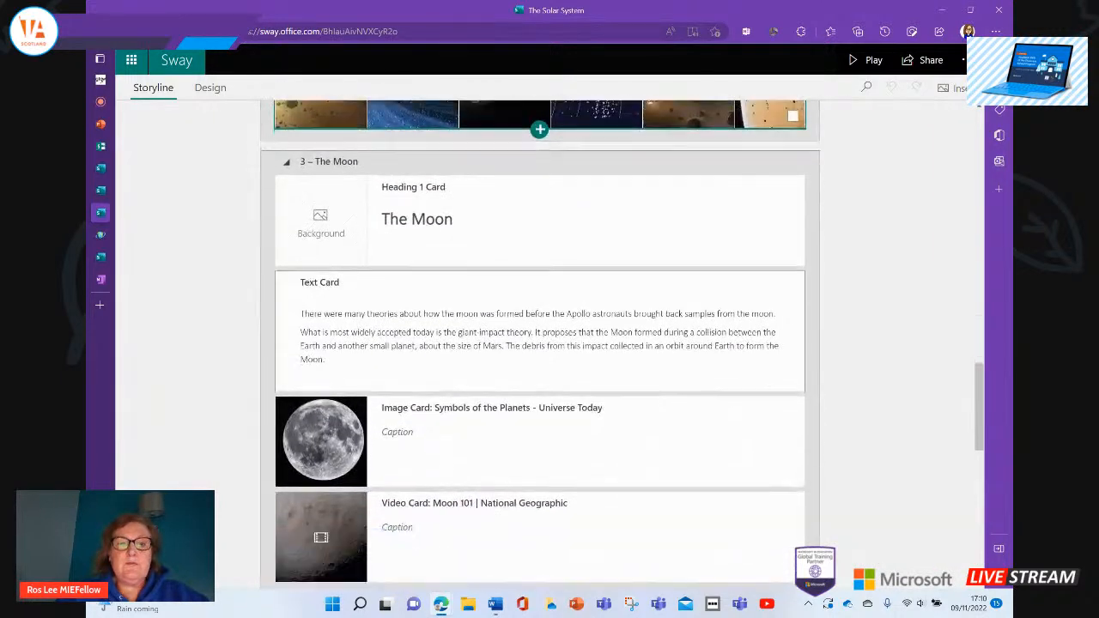
{"action": "scroll", "coordinate": [539, 344], "scroll_direction": "down", "scroll_amount": 2}
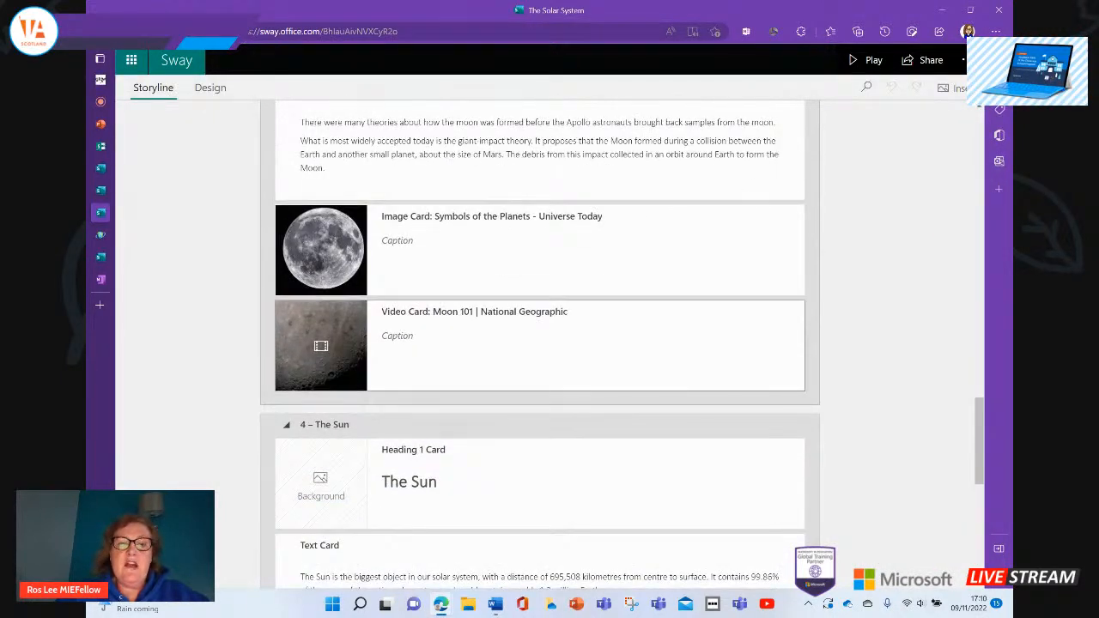
{"action": "scroll", "coordinate": [539, 343], "scroll_direction": "down", "scroll_amount": 6}
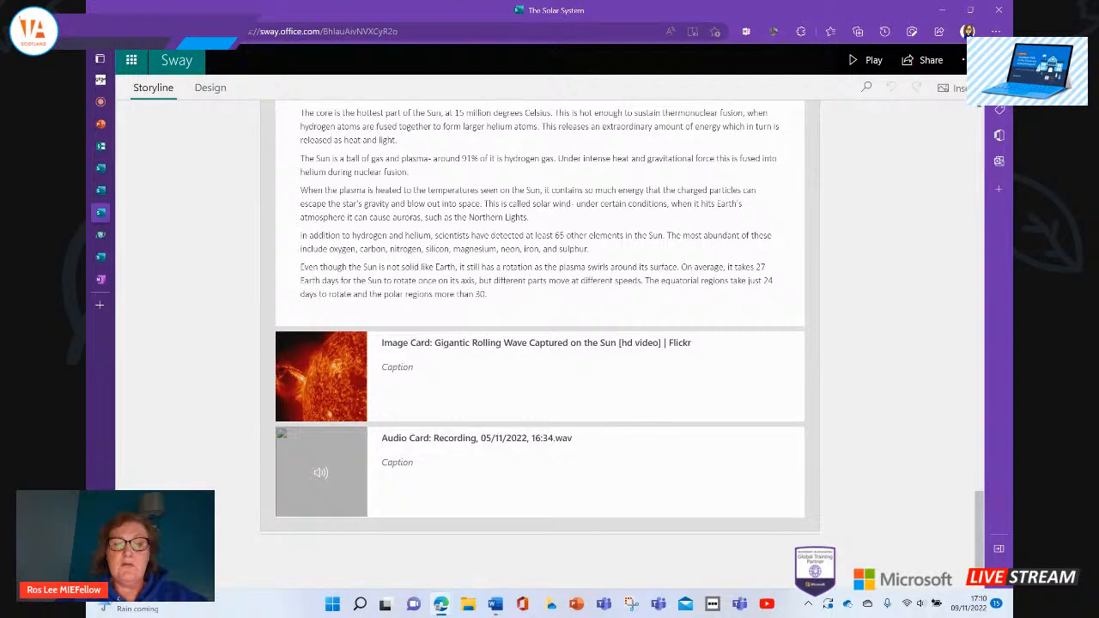
{"action": "left_click", "coordinate": [539, 533]}
{"action": "left_click", "coordinate": [438, 558]}
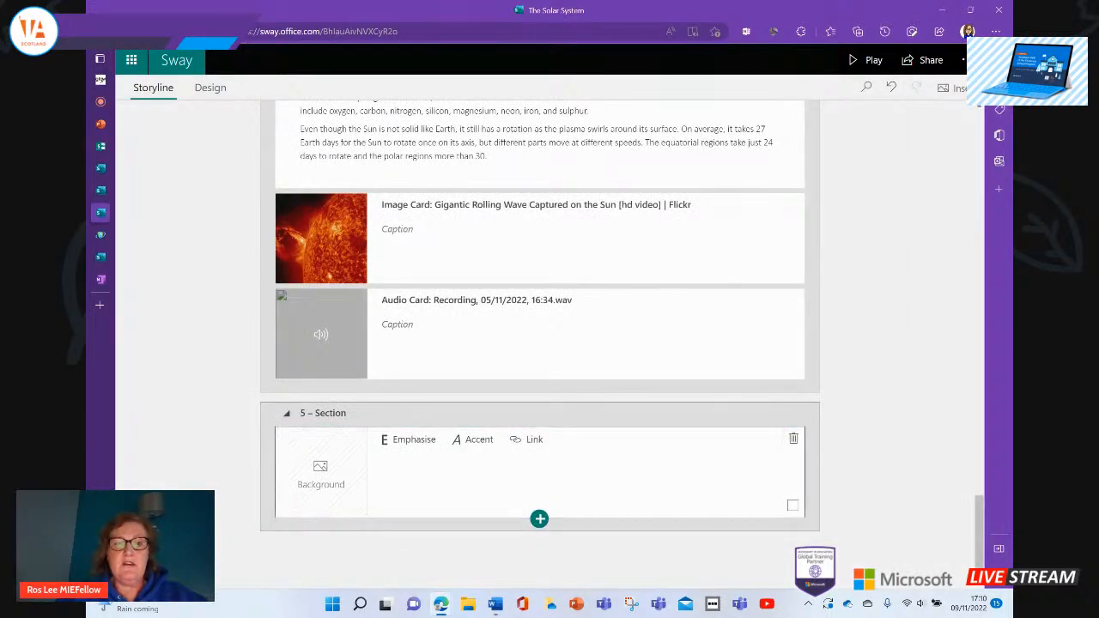
{"action": "type", "text": "Kennedy PS"}
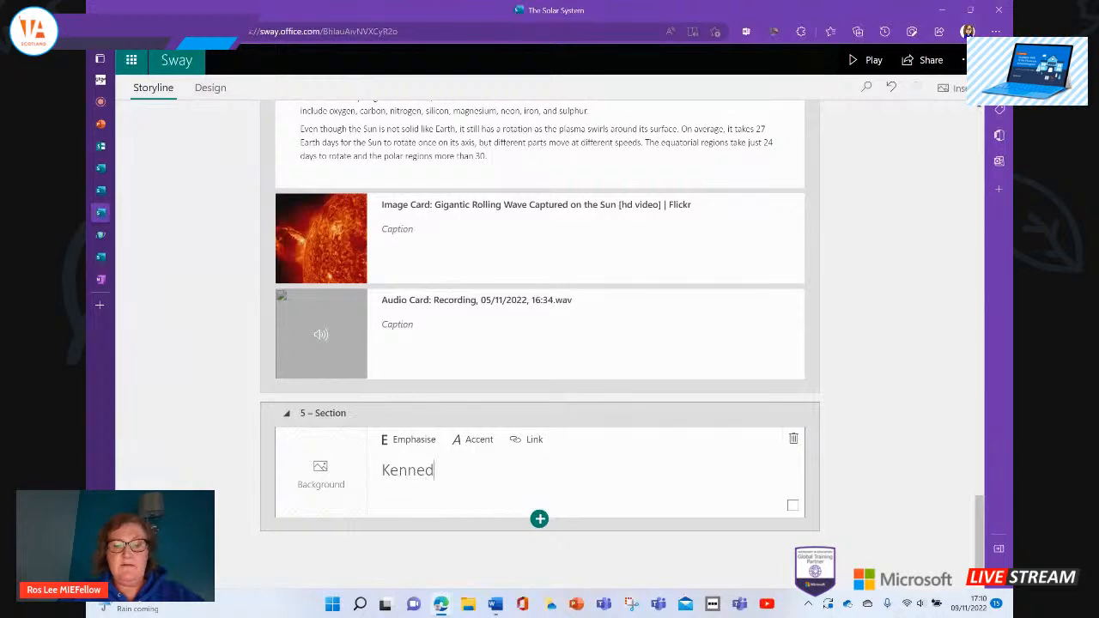
{"action": "key", "text": "BackSpace"}
{"action": "key", "text": "BackSpace"}
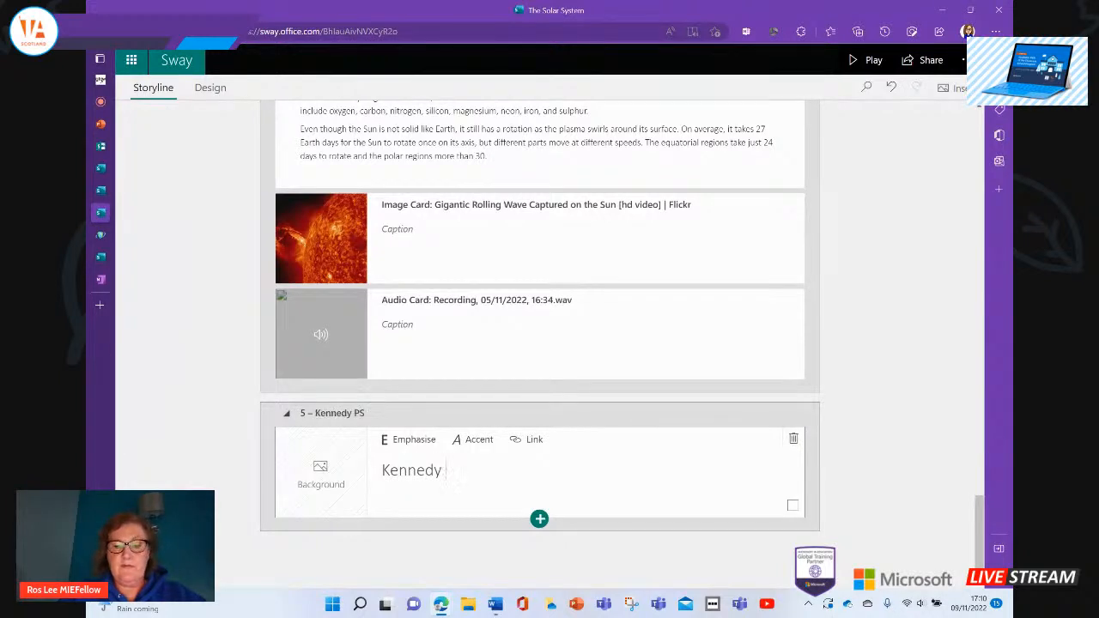
{"action": "type", "text": "Space Centre"}
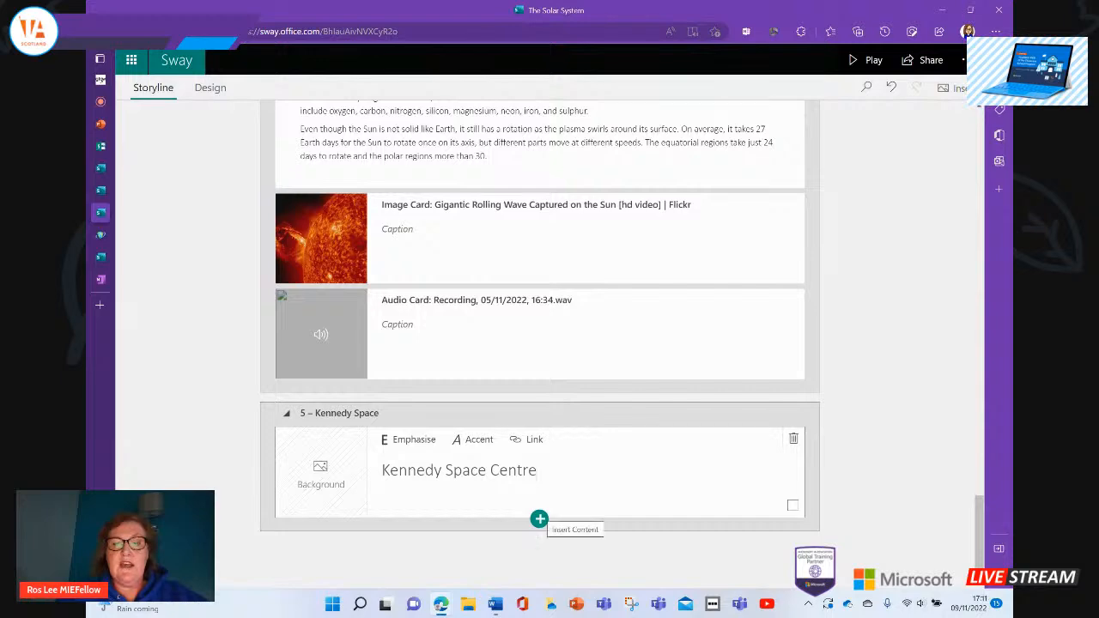
- Add a text card under the Kennedy Space Centre heading and fill it with the Kennedy Space Centre paragraph copied from the Word document
{"action": "left_click", "coordinate": [539, 519]}
{"action": "left_click", "coordinate": [490, 559]}
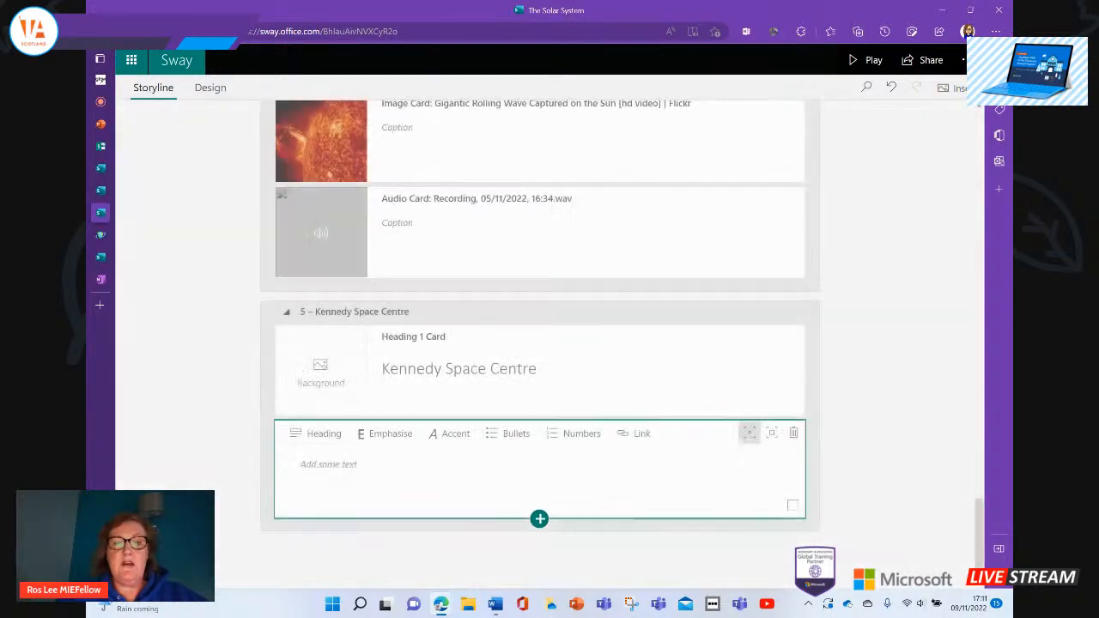
{"action": "left_click", "coordinate": [495, 604]}
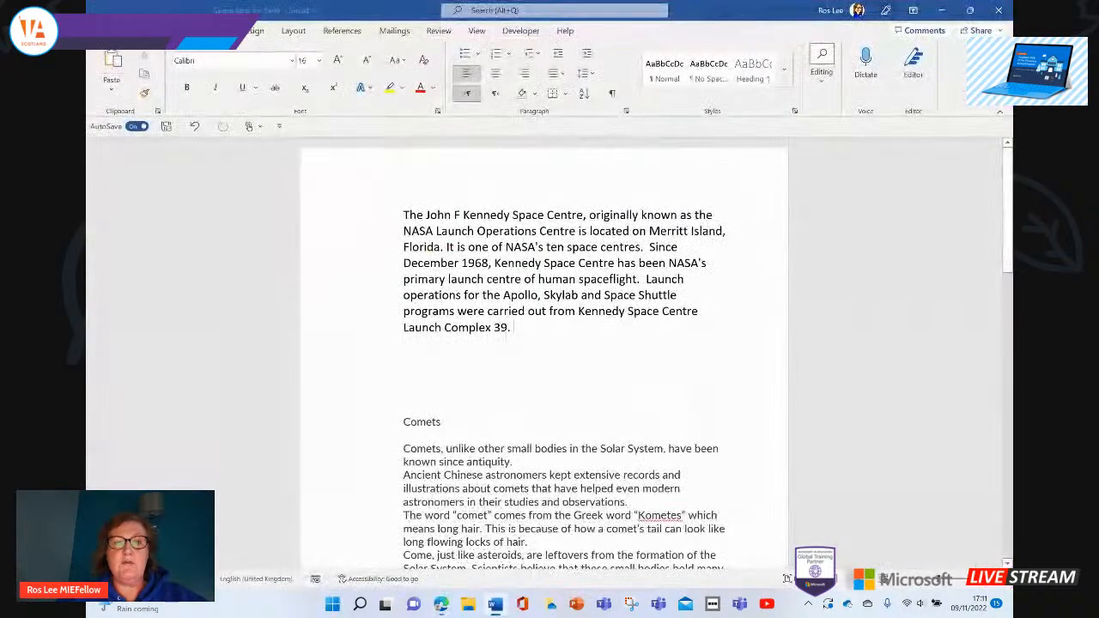
{"action": "left_click_drag", "start_coordinate": [404, 215], "coordinate": [520, 328]}
{"action": "key", "text": "ctrl+c"}
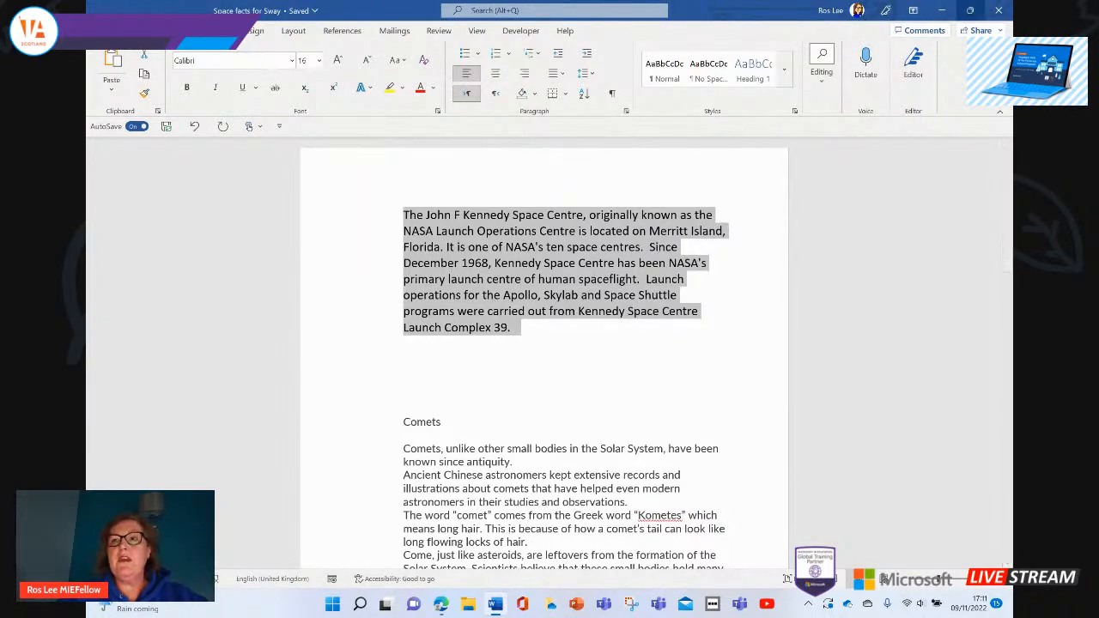
{"action": "left_click", "coordinate": [941, 11]}
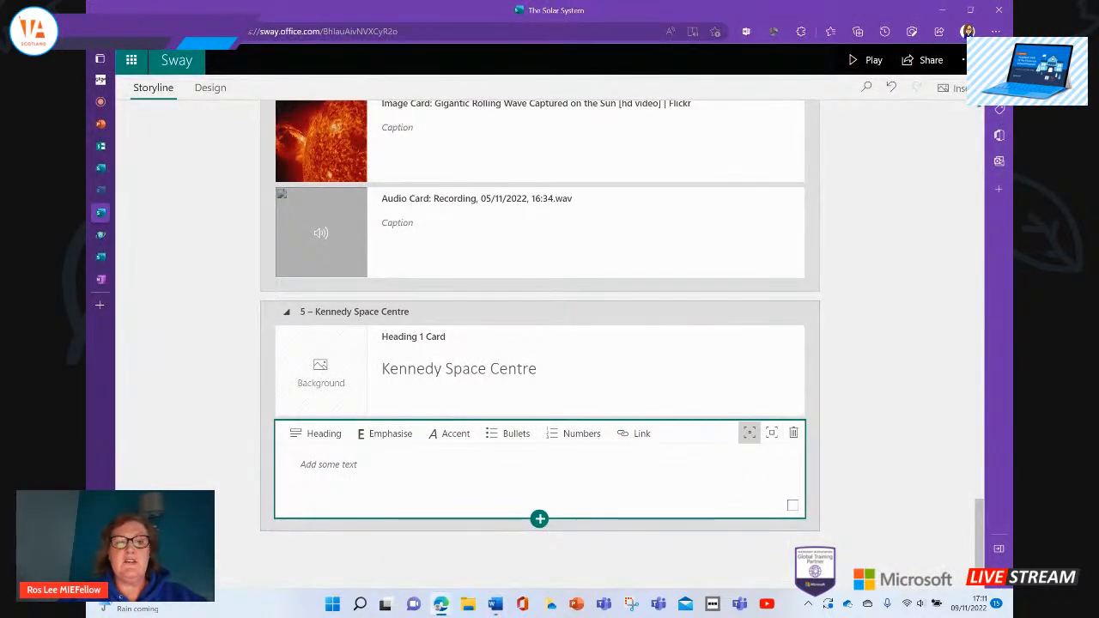
{"action": "left_click", "coordinate": [329, 465]}
{"action": "key", "text": "ctrl+v"}
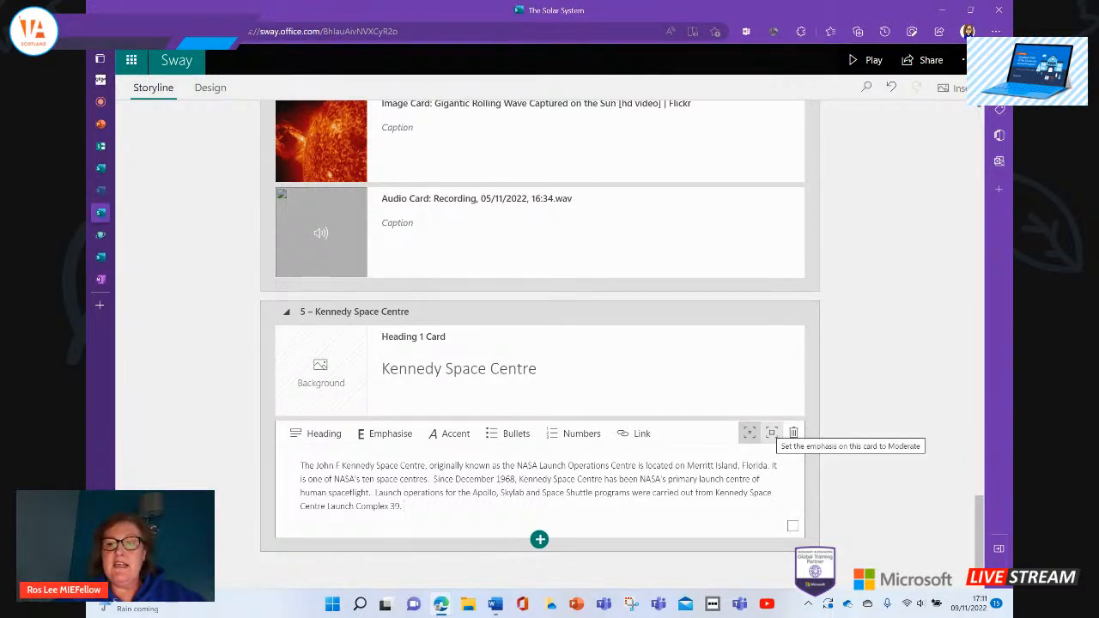
- Compare the lower and Moderate emphasis levels on the Kennedy Space Centre text card and leave it set to Moderate
{"action": "left_click", "coordinate": [771, 433]}
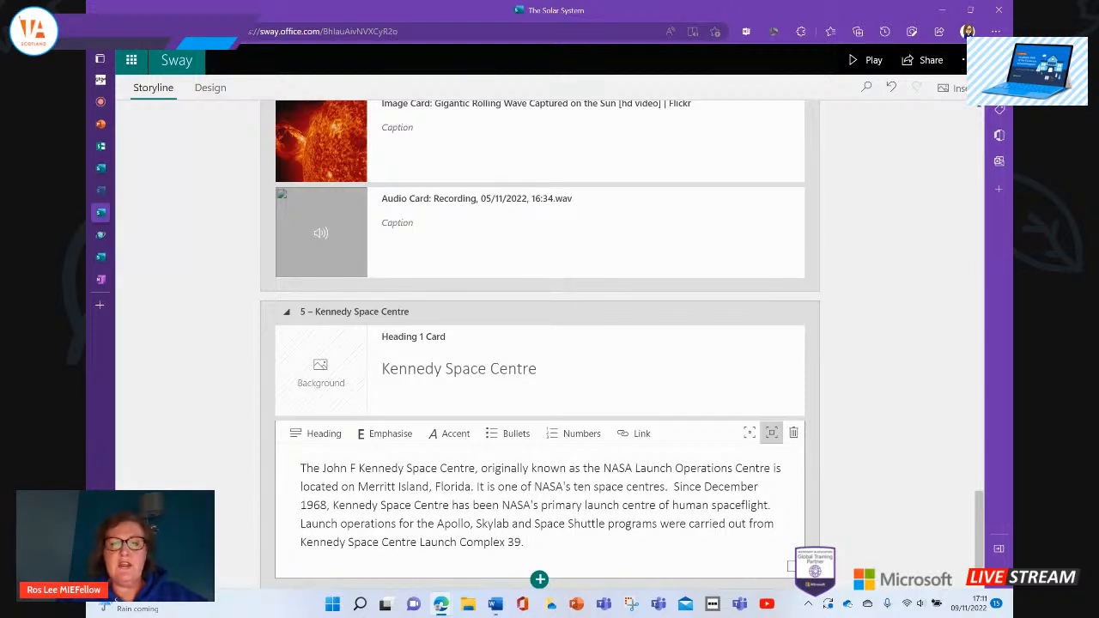
{"action": "left_click", "coordinate": [748, 432]}
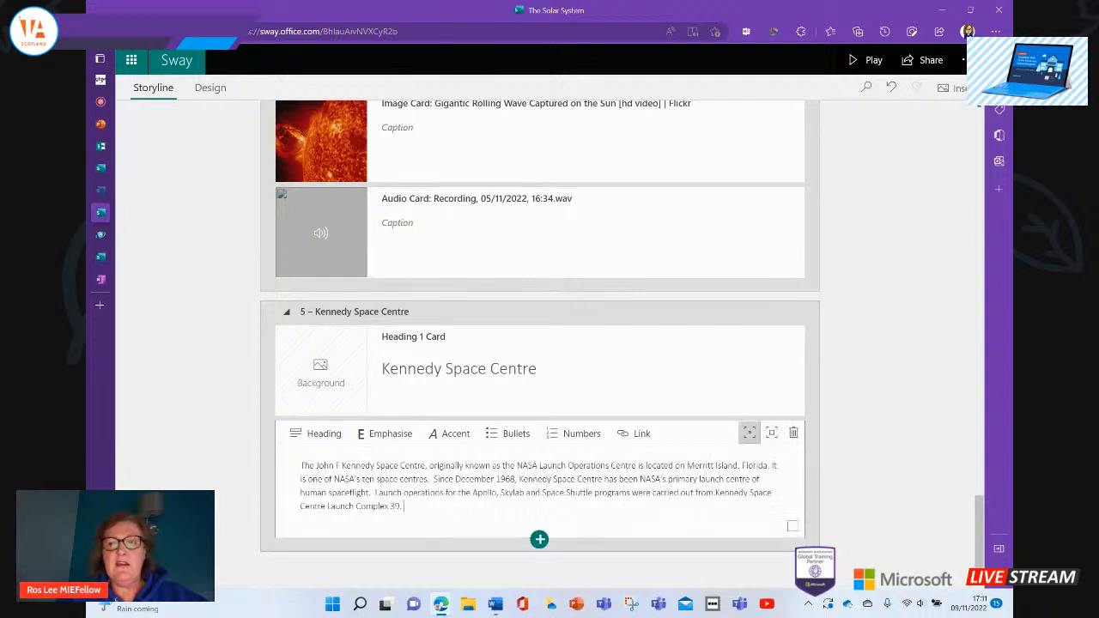
{"action": "left_click", "coordinate": [771, 433]}
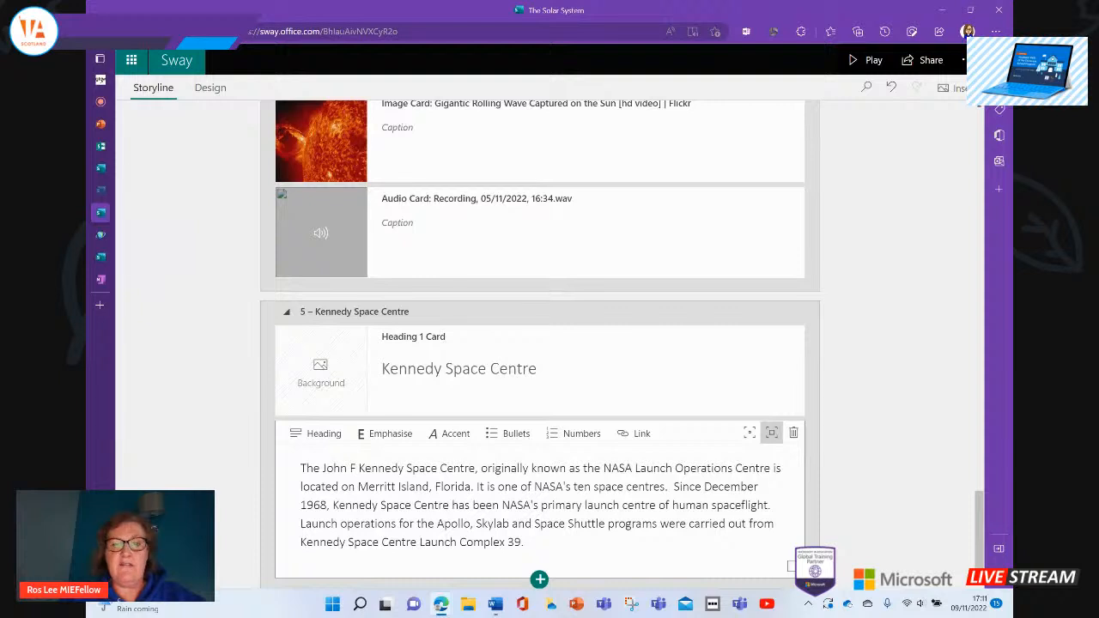
- Add an image card below the text card and fill it with the suggested Kennedy Space Centre photo of the crowd, building and rockets
{"action": "scroll", "coordinate": [539, 343], "scroll_direction": "down", "scroll_amount": 1}
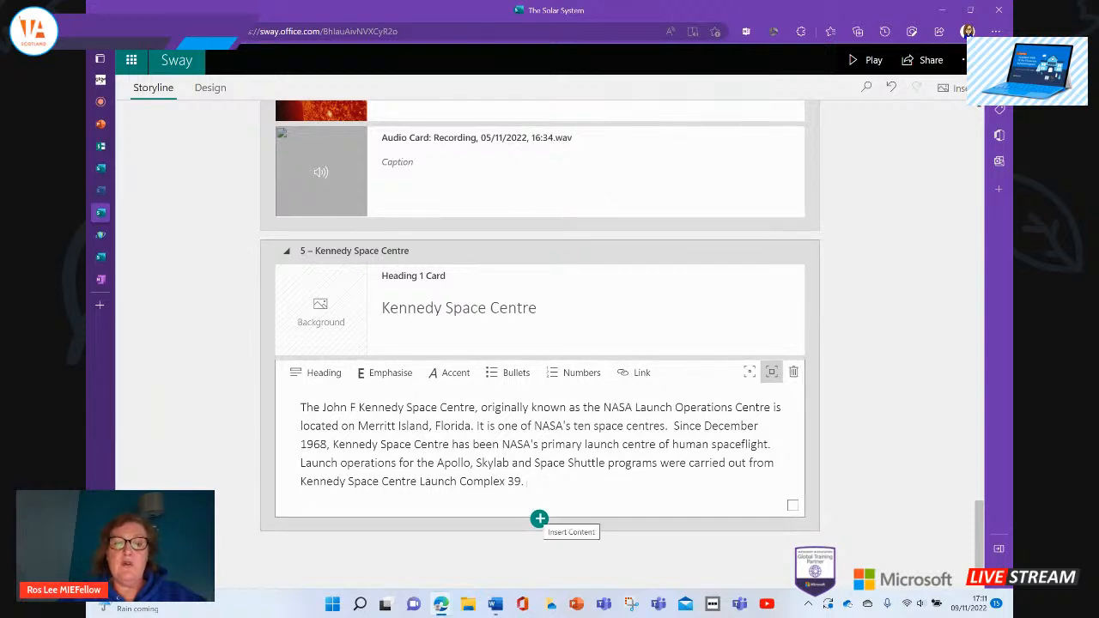
{"action": "left_click", "coordinate": [539, 518]}
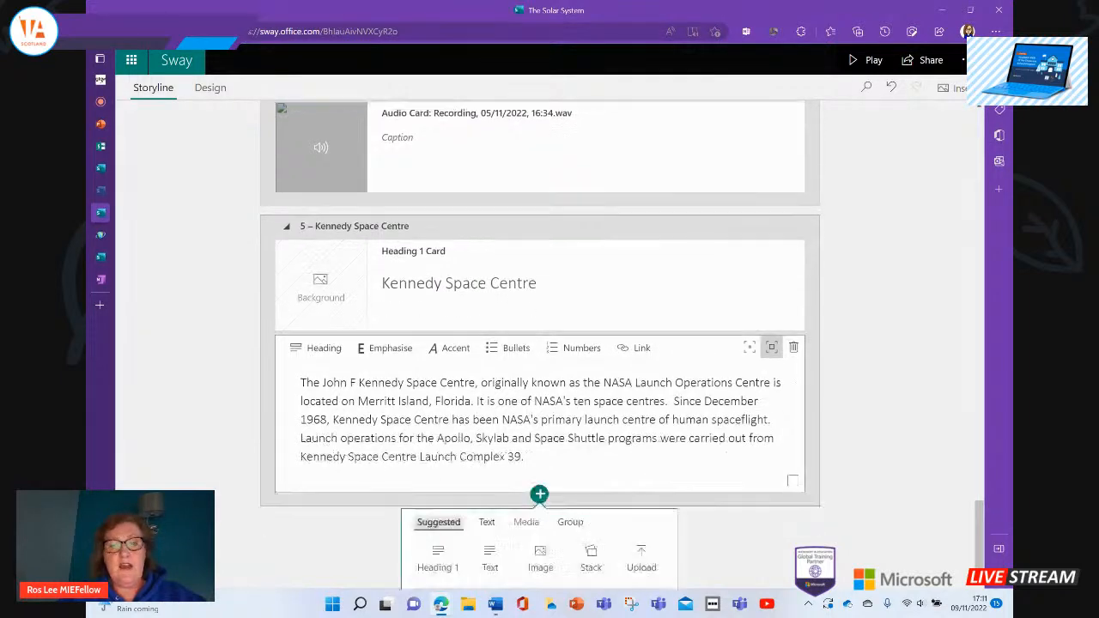
{"action": "left_click", "coordinate": [540, 558]}
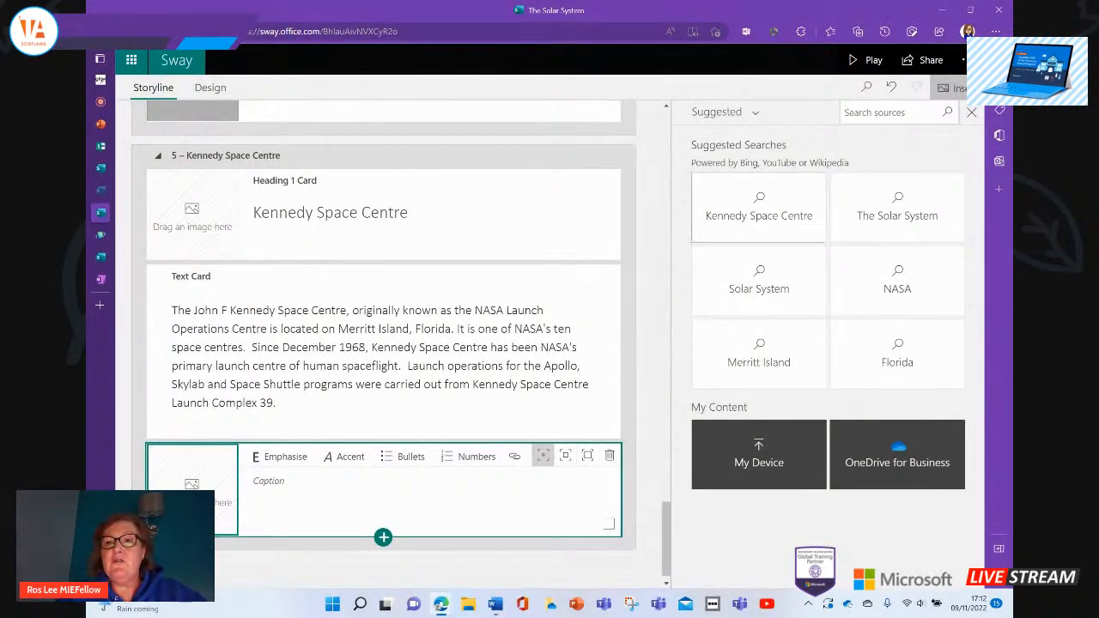
{"action": "left_click", "coordinate": [759, 208]}
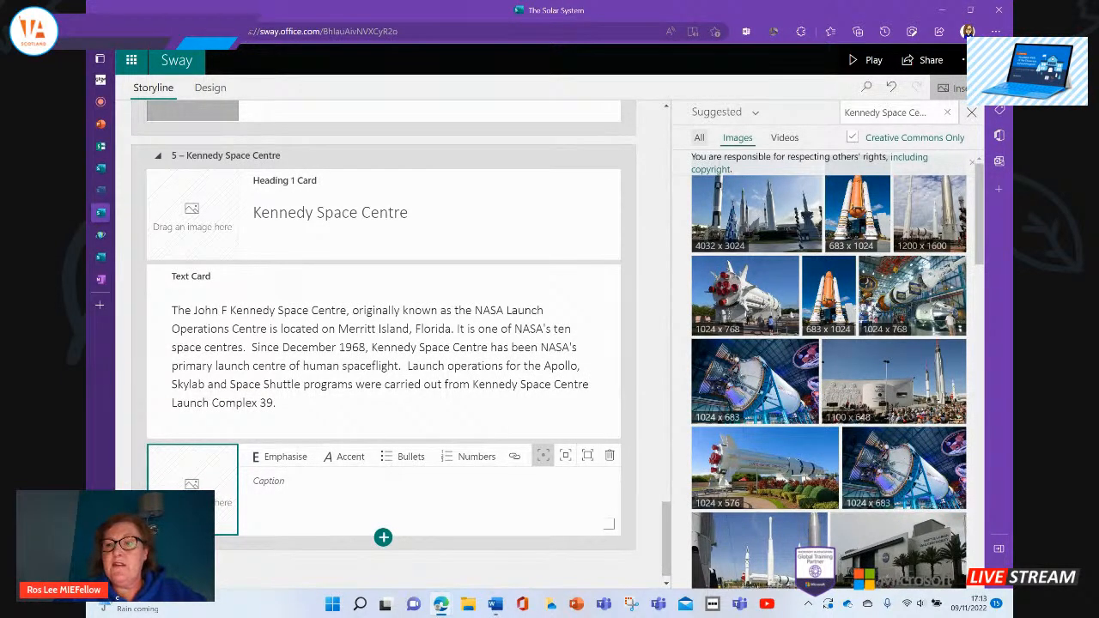
{"action": "left_click_drag", "start_coordinate": [893, 381], "coordinate": [270, 477]}
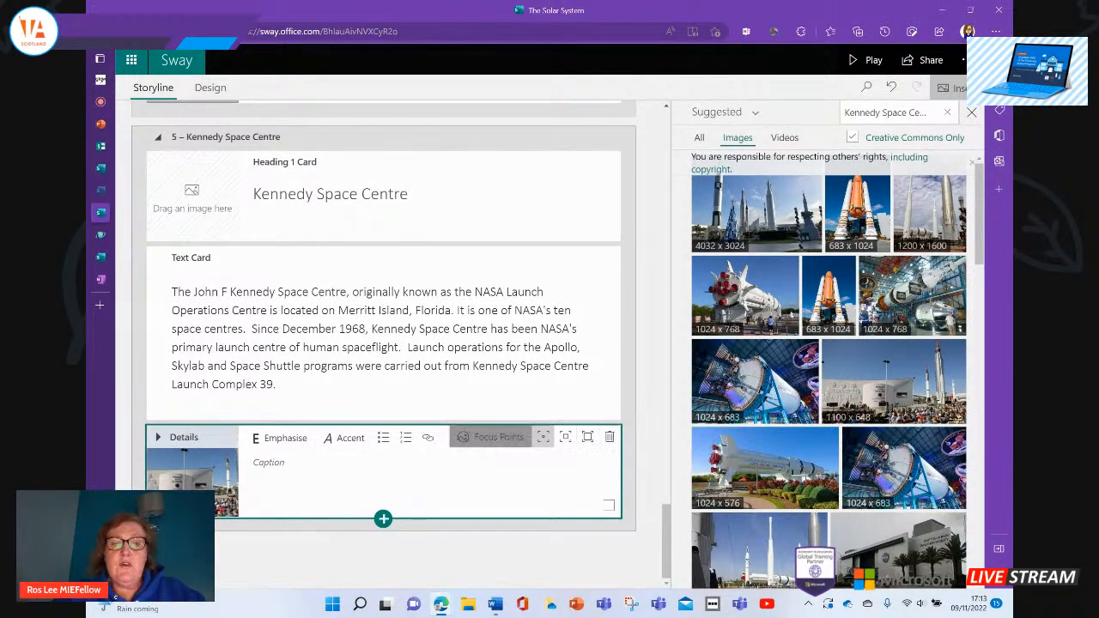
- Try marking the entire new photo as important, and instead set eight focus points running from the building across to the rockets
{"action": "left_click", "coordinate": [497, 437]}
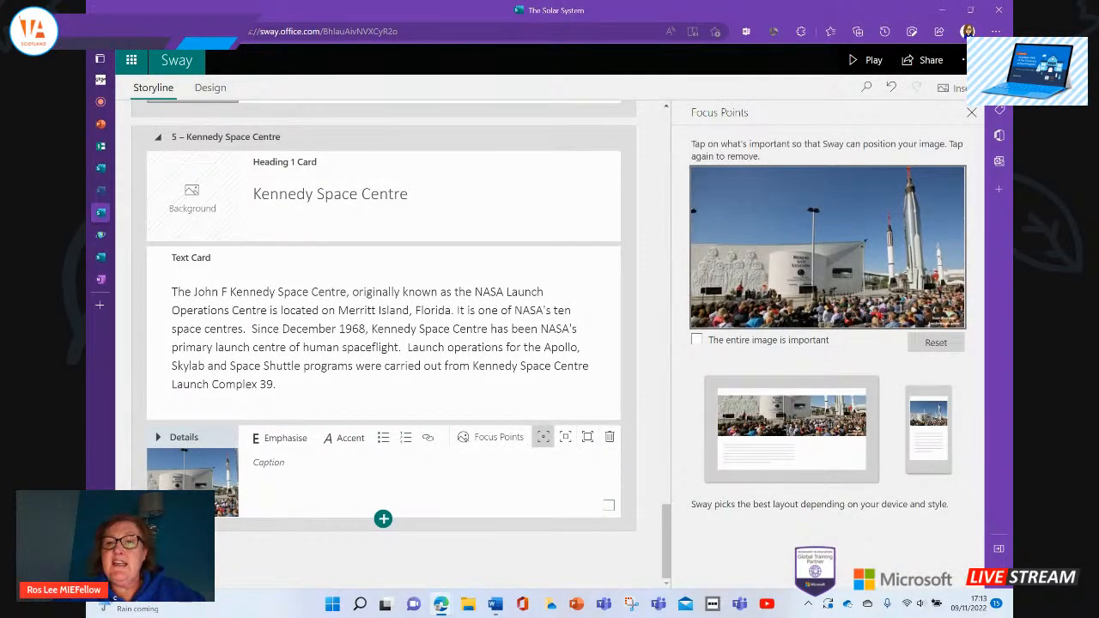
{"action": "left_click", "coordinate": [697, 339]}
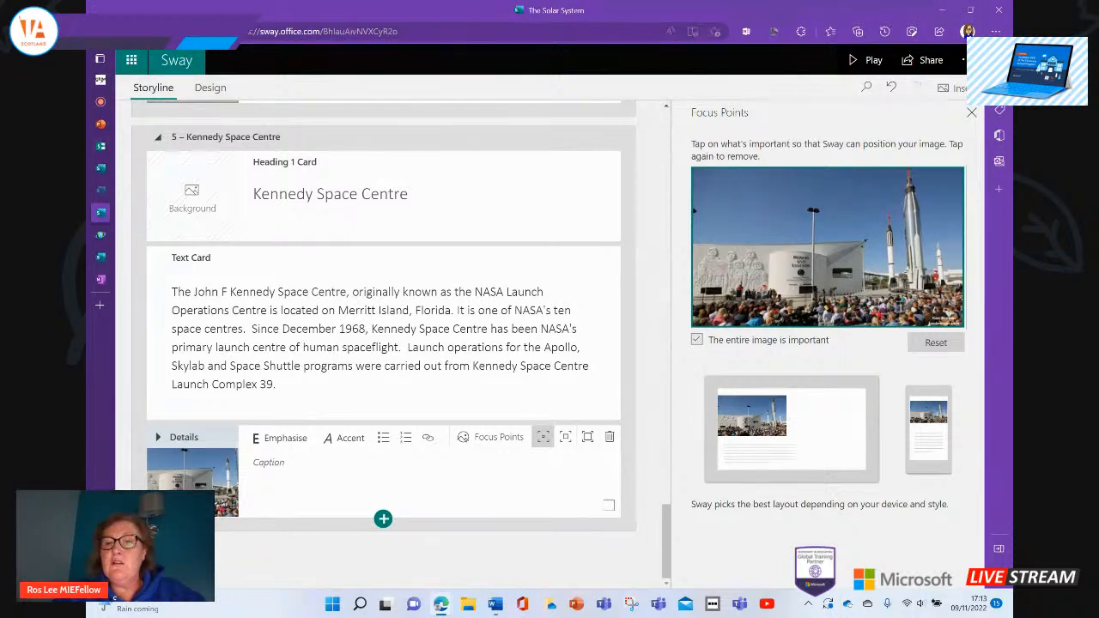
{"action": "left_click", "coordinate": [697, 340]}
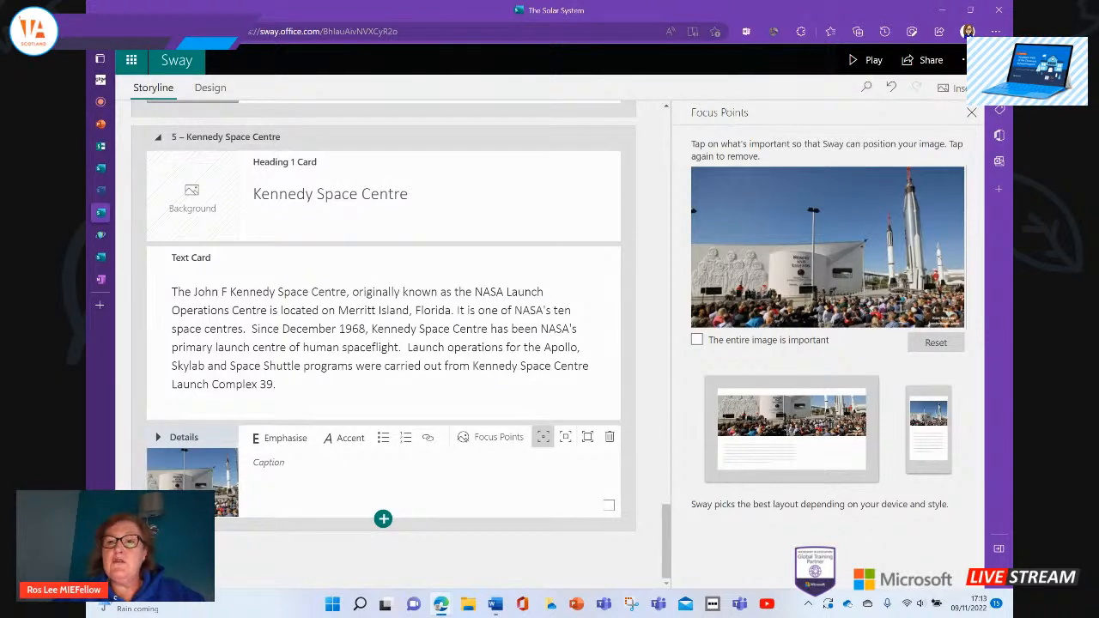
{"action": "left_click", "coordinate": [708, 239]}
{"action": "left_click", "coordinate": [746, 235]}
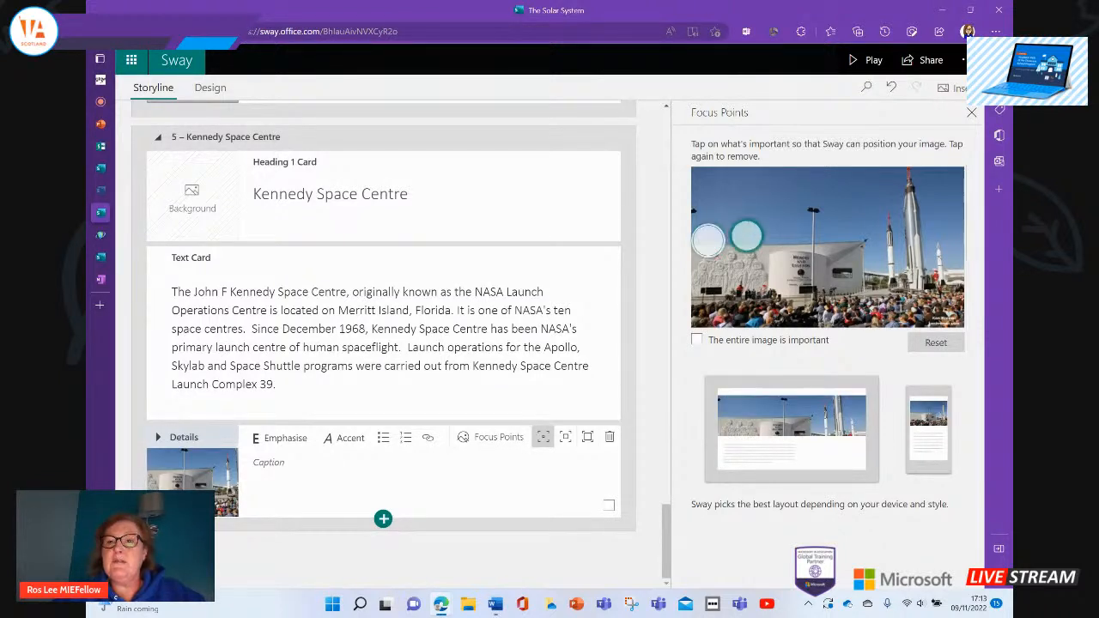
{"action": "left_click", "coordinate": [785, 224]}
{"action": "left_click", "coordinate": [815, 213]}
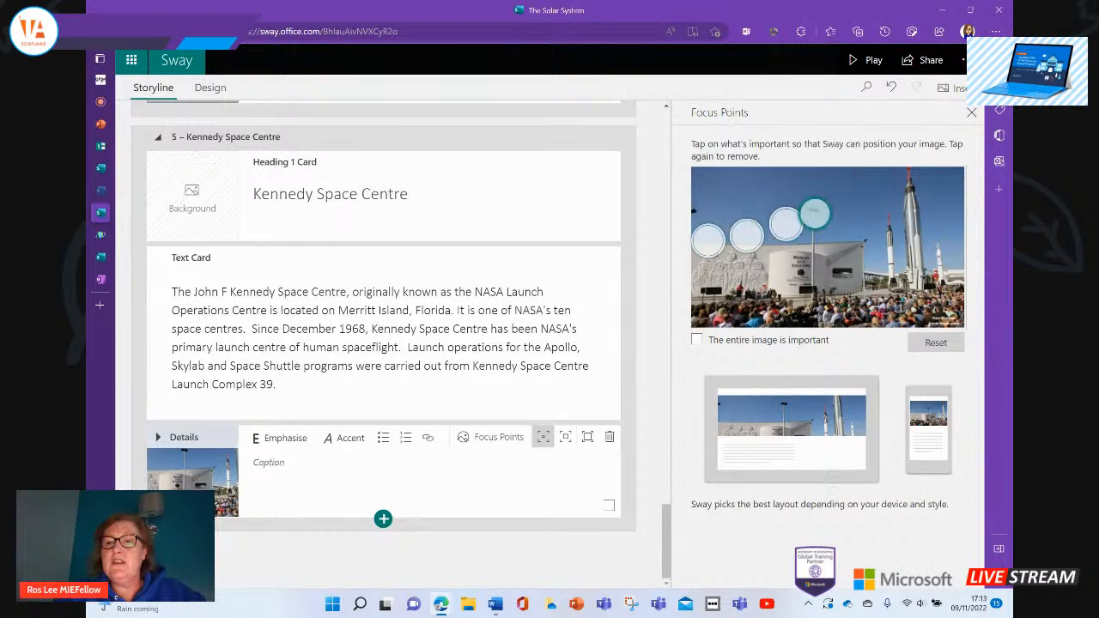
{"action": "left_click", "coordinate": [842, 210]}
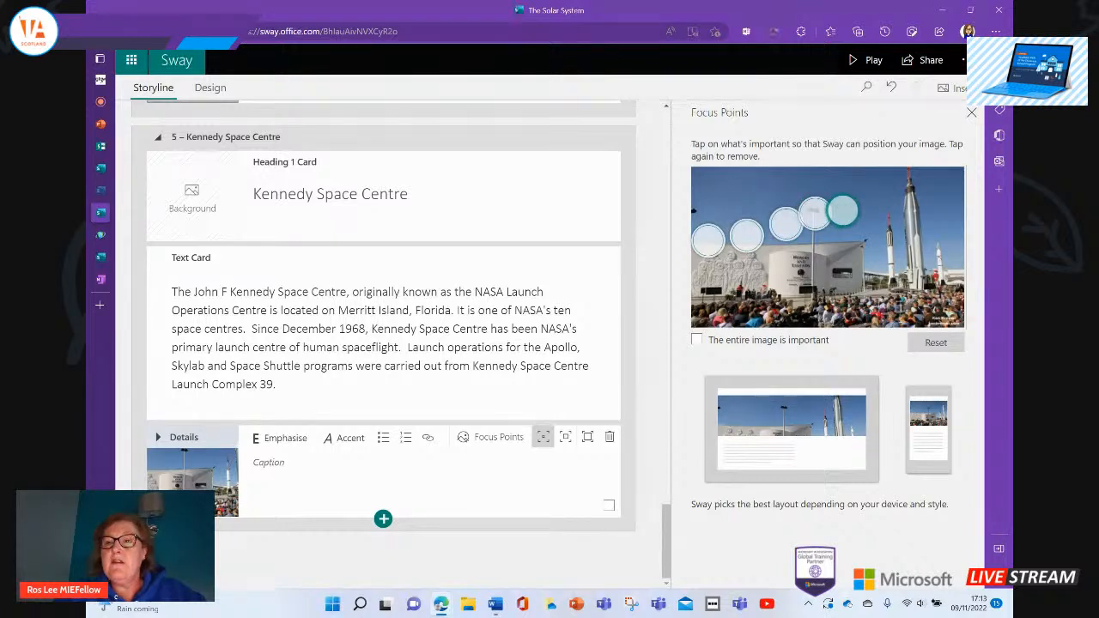
{"action": "left_click", "coordinate": [867, 213]}
{"action": "left_click", "coordinate": [888, 247]}
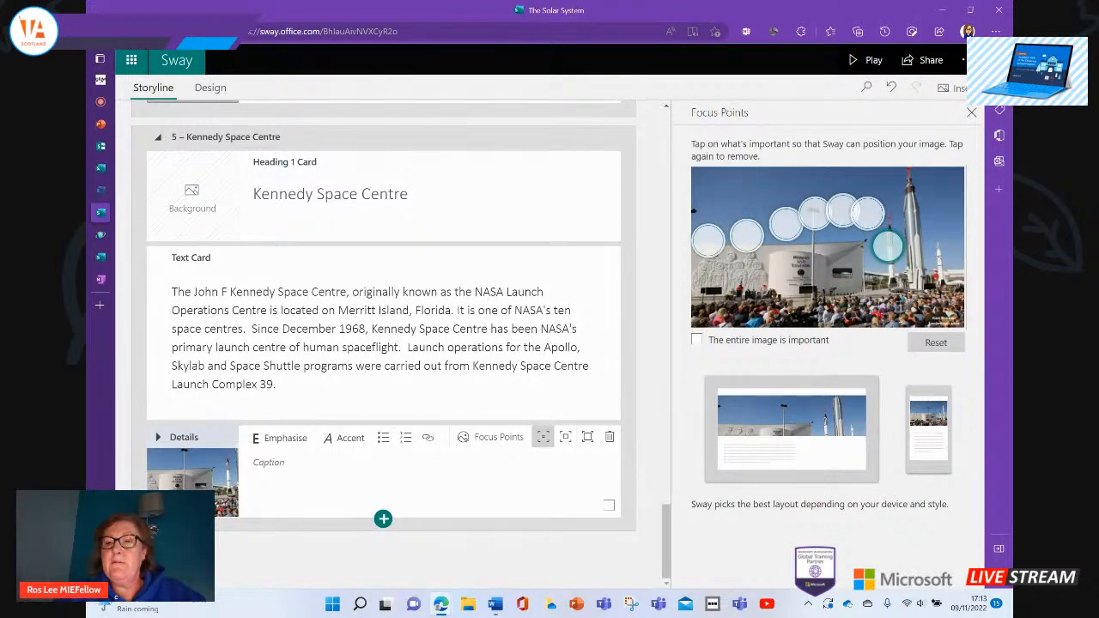
{"action": "left_click", "coordinate": [921, 276]}
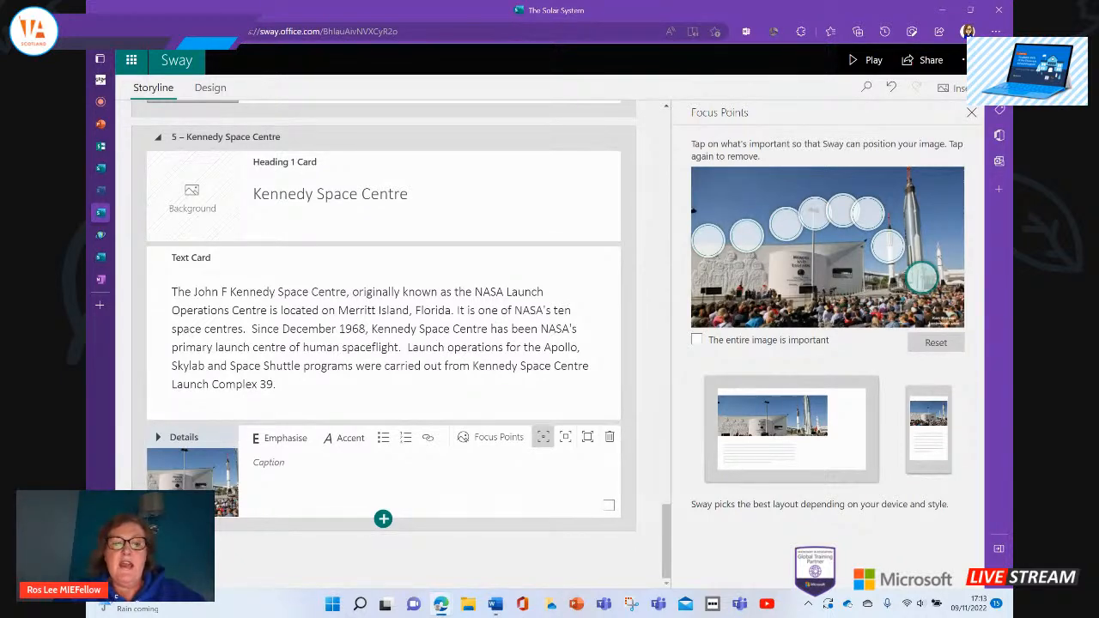
- Add an Embed card below the image card in the Kennedy Space Centre section
{"action": "left_click", "coordinate": [382, 519]}
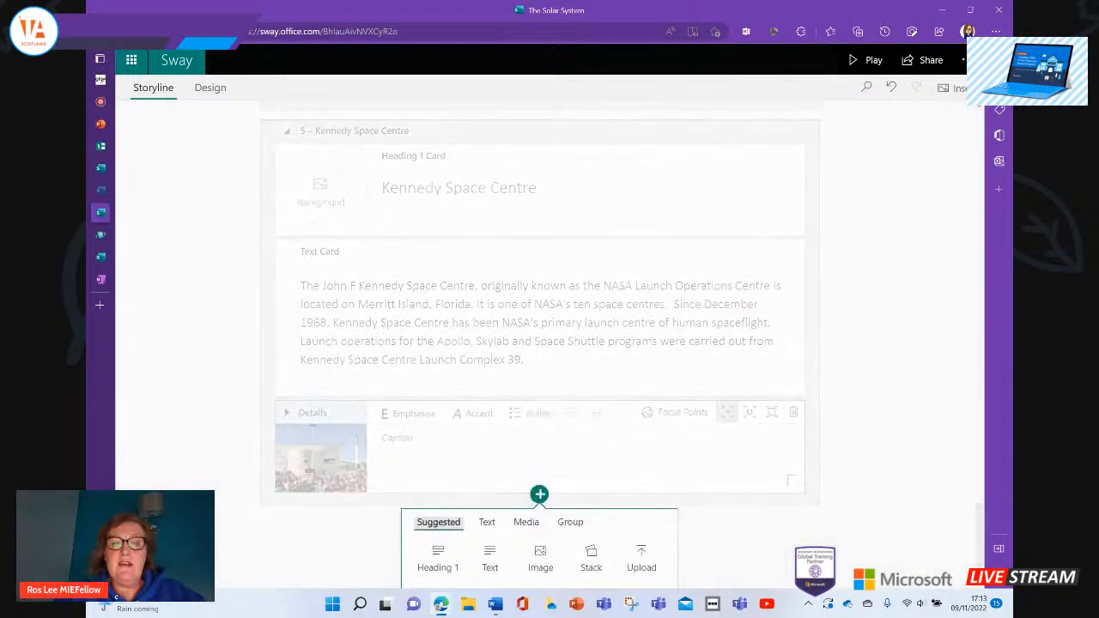
{"action": "left_click", "coordinate": [526, 522]}
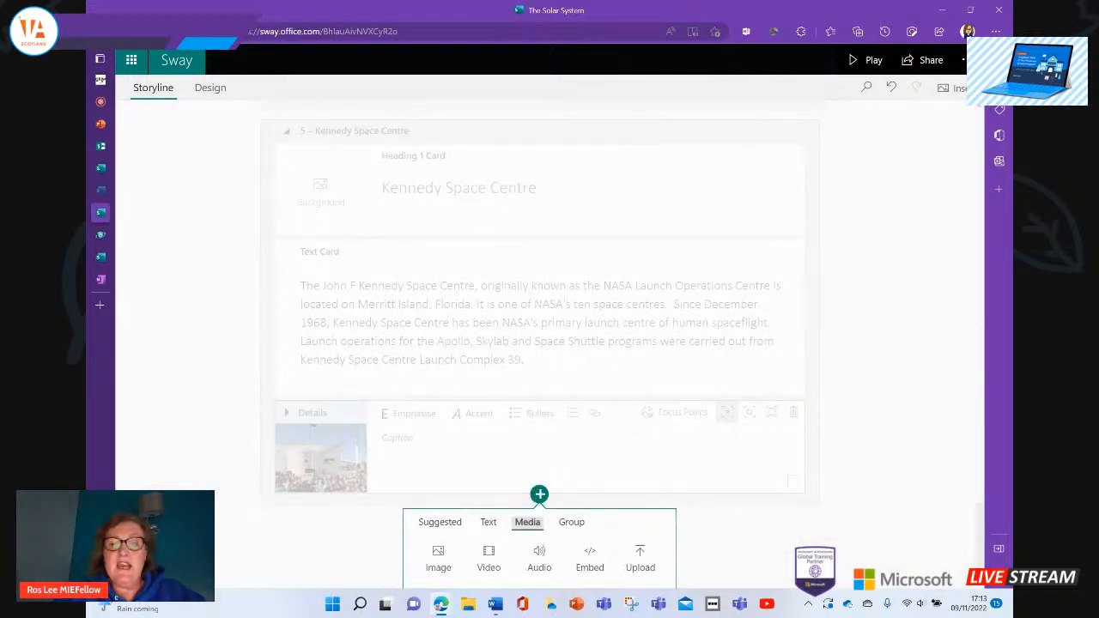
{"action": "left_click", "coordinate": [590, 556]}
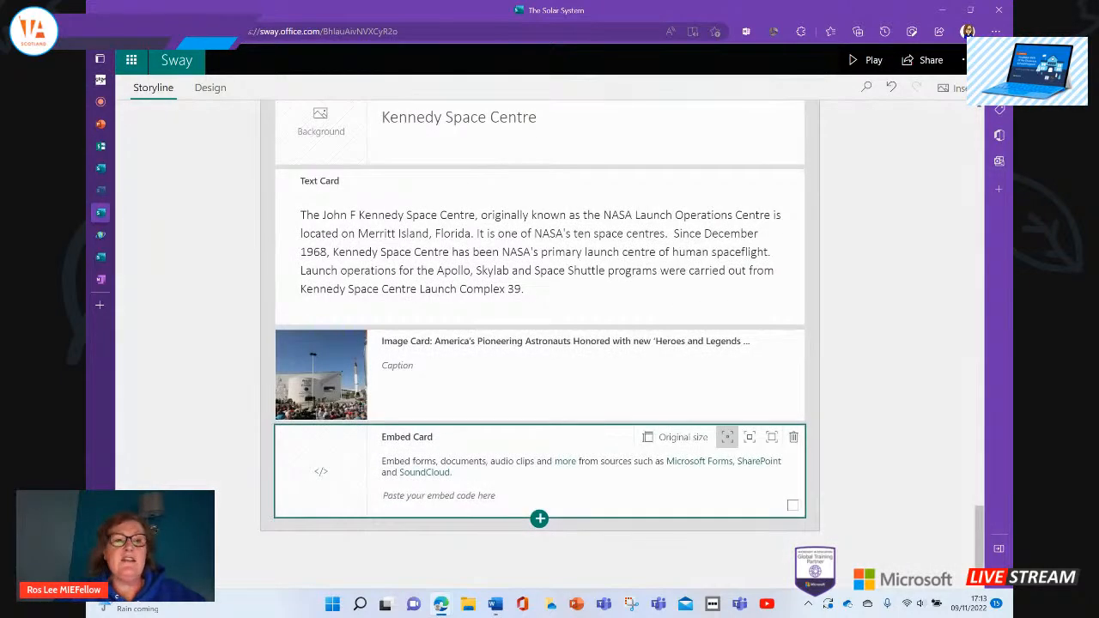
- Search for "google maps" in a new browser tab and open the Google Maps site
{"action": "left_click", "coordinate": [100, 302]}
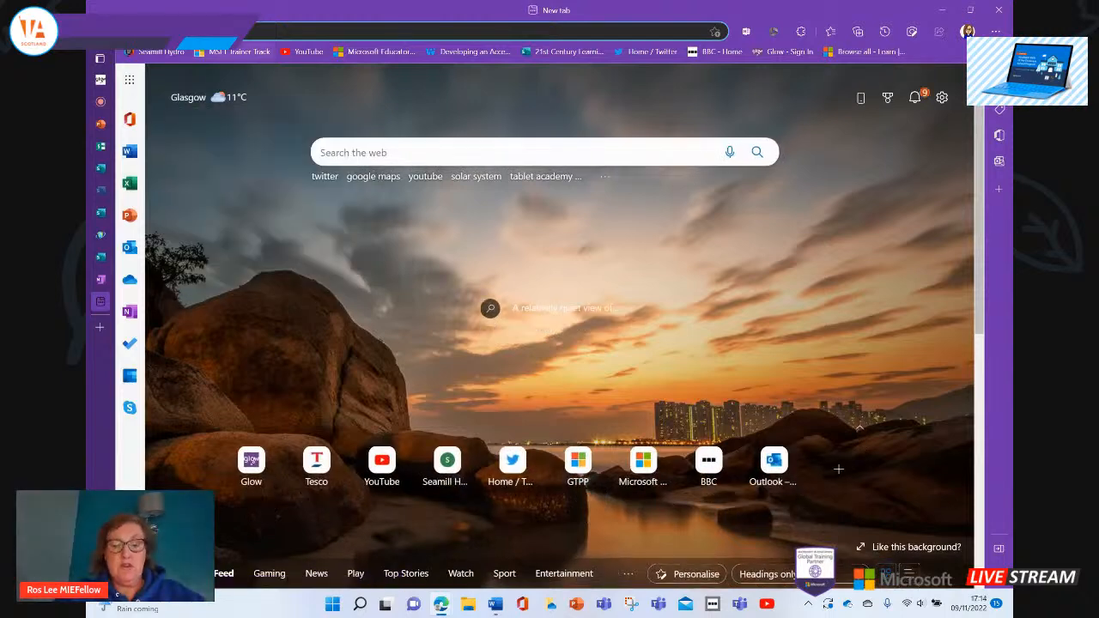
{"action": "type", "text": "google maps"}
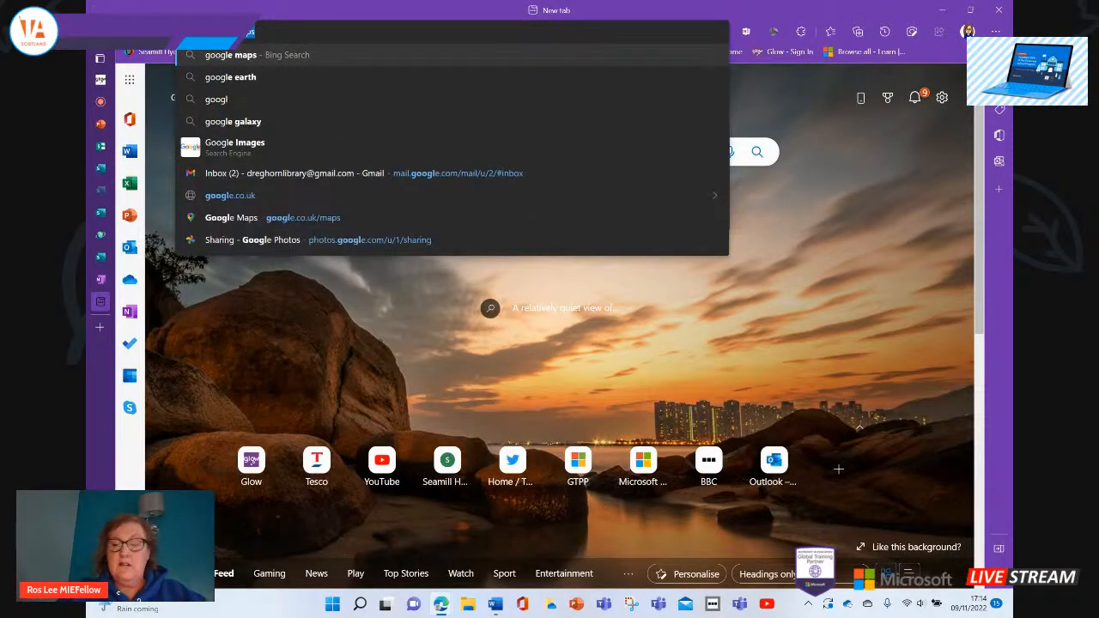
{"action": "key", "text": "Return"}
{"action": "left_click", "coordinate": [270, 156]}
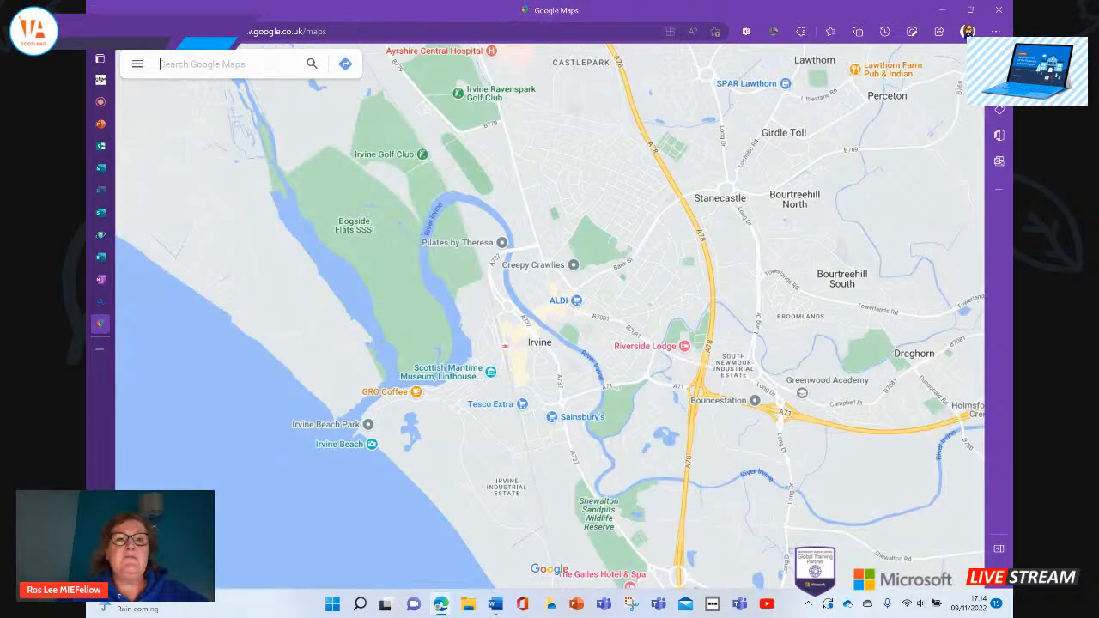
- Search Google Maps for "kennedy space centre" and open the Kennedy Space Center historical landmark entry
{"action": "type", "text": "kenen"}
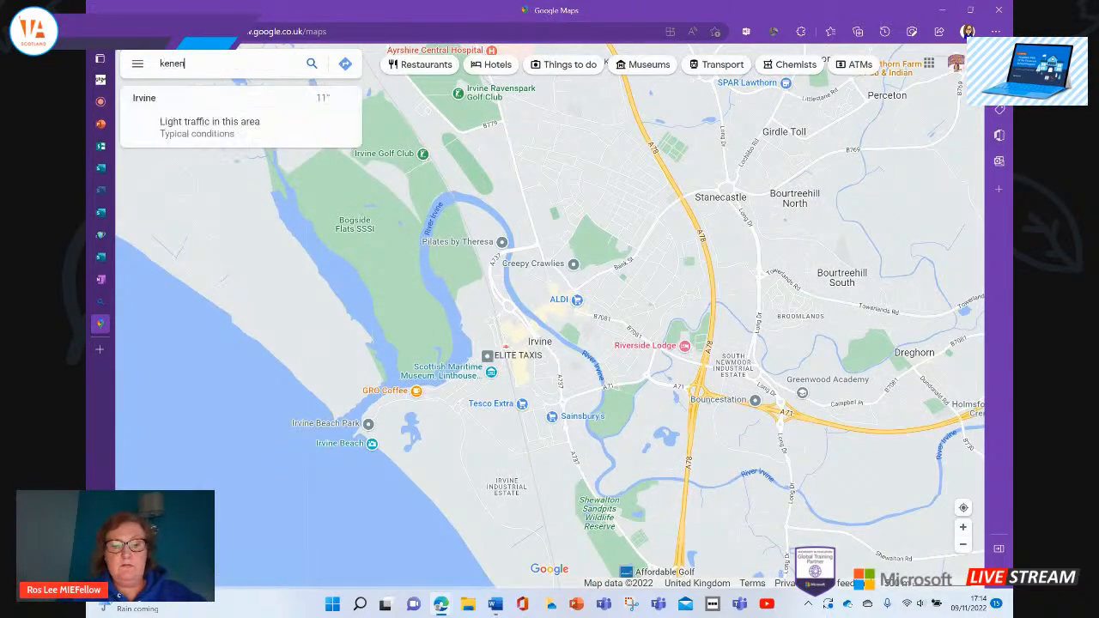
{"action": "key", "text": "BackSpace"}
{"action": "key", "text": "BackSpace"}
{"action": "type", "text": "nendy"}
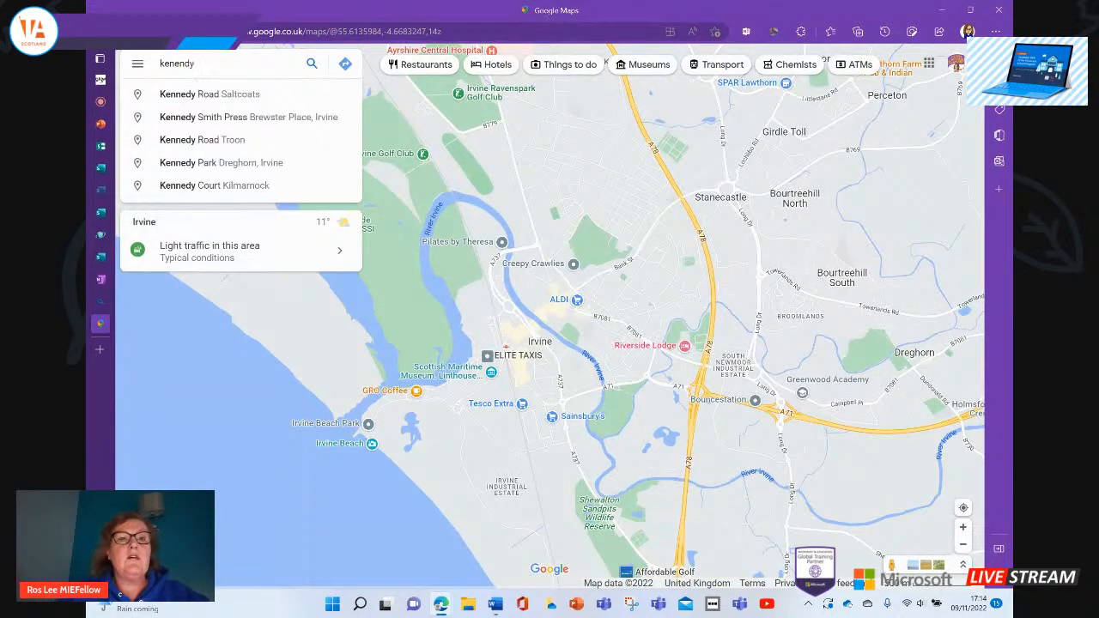
{"action": "type", "text": " spa"}
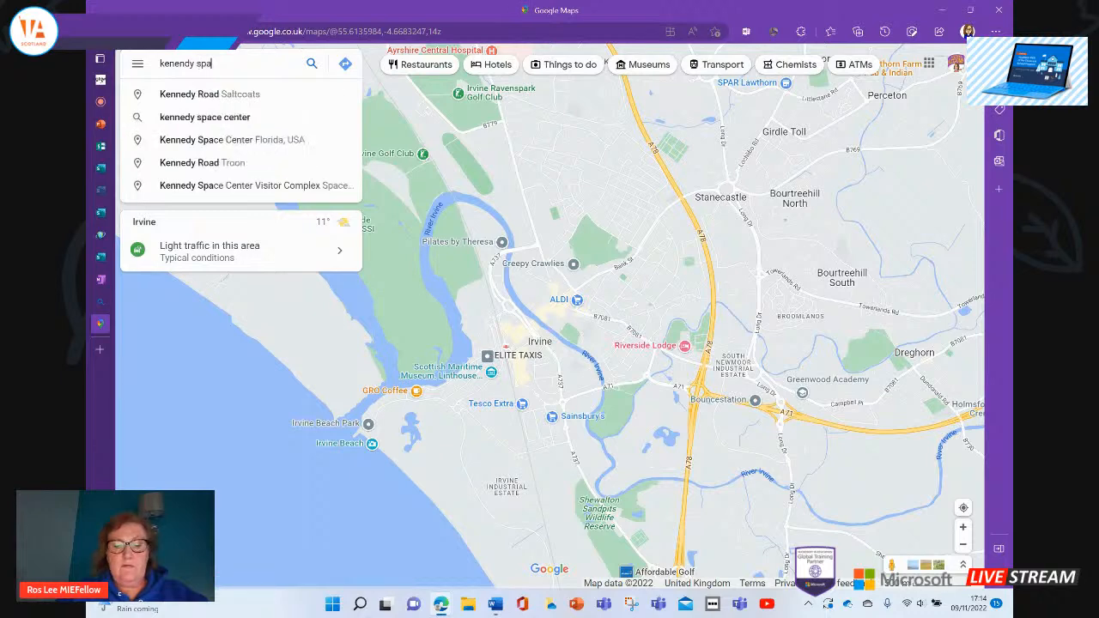
{"action": "type", "text": "ce centre"}
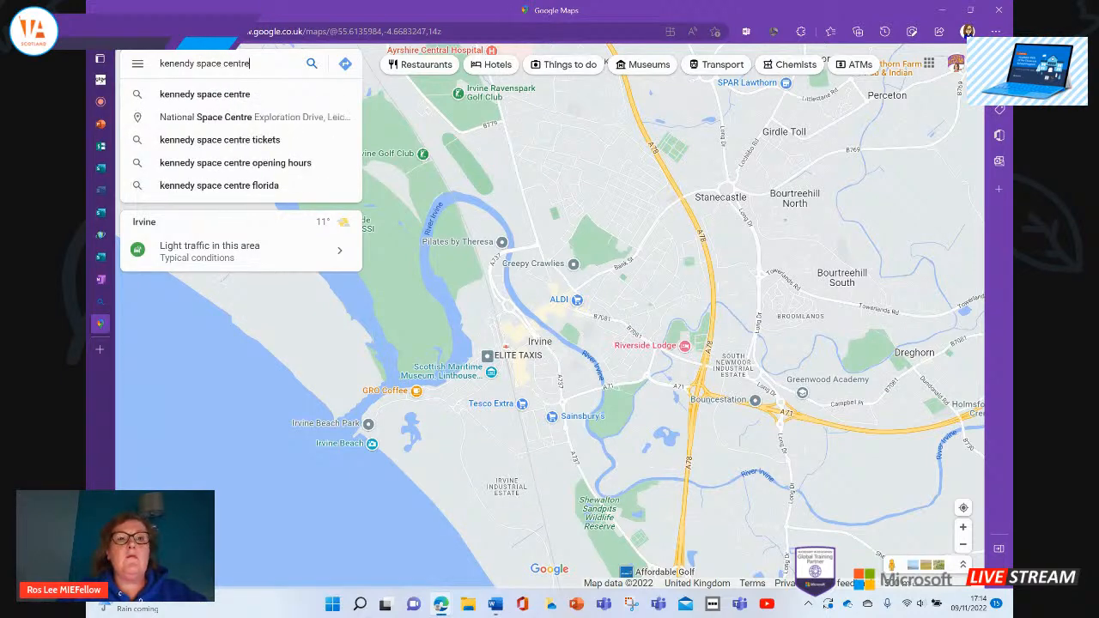
{"action": "key", "text": "Return"}
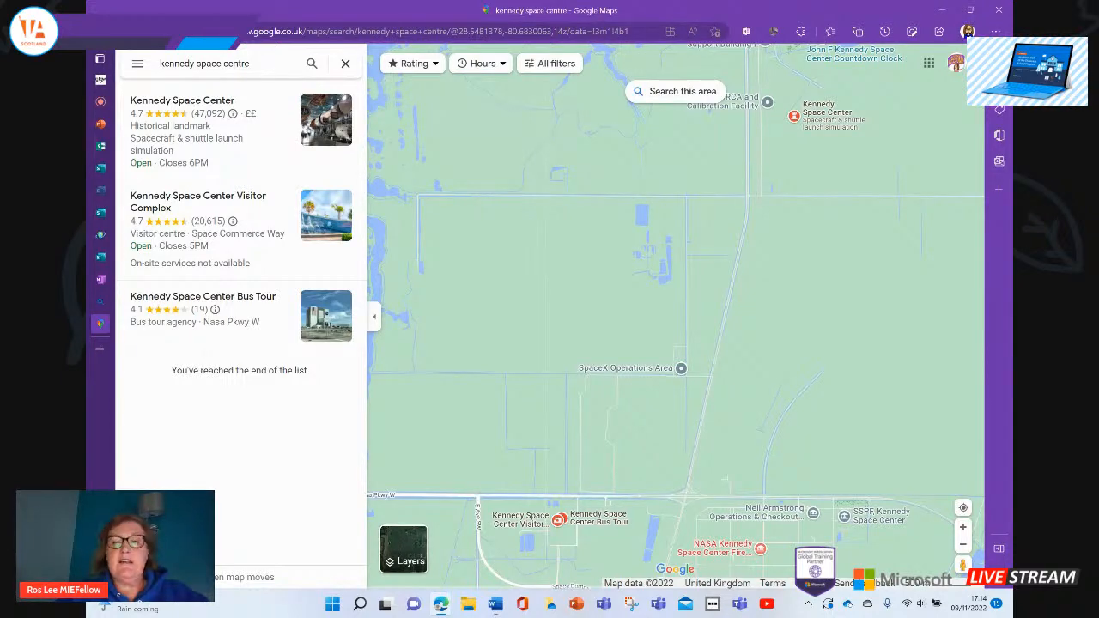
{"action": "scroll", "coordinate": [620, 293], "scroll_direction": "up", "scroll_amount": 2}
{"action": "scroll", "coordinate": [620, 293], "scroll_direction": "down", "scroll_amount": 1}
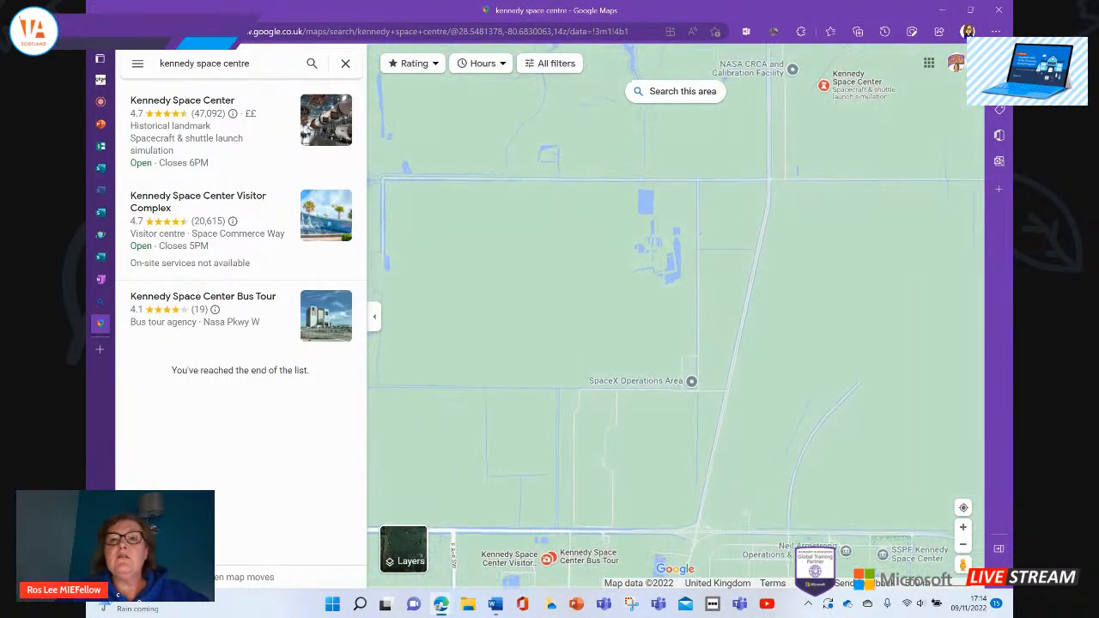
{"action": "scroll", "coordinate": [657, 261], "scroll_direction": "down", "scroll_amount": 1}
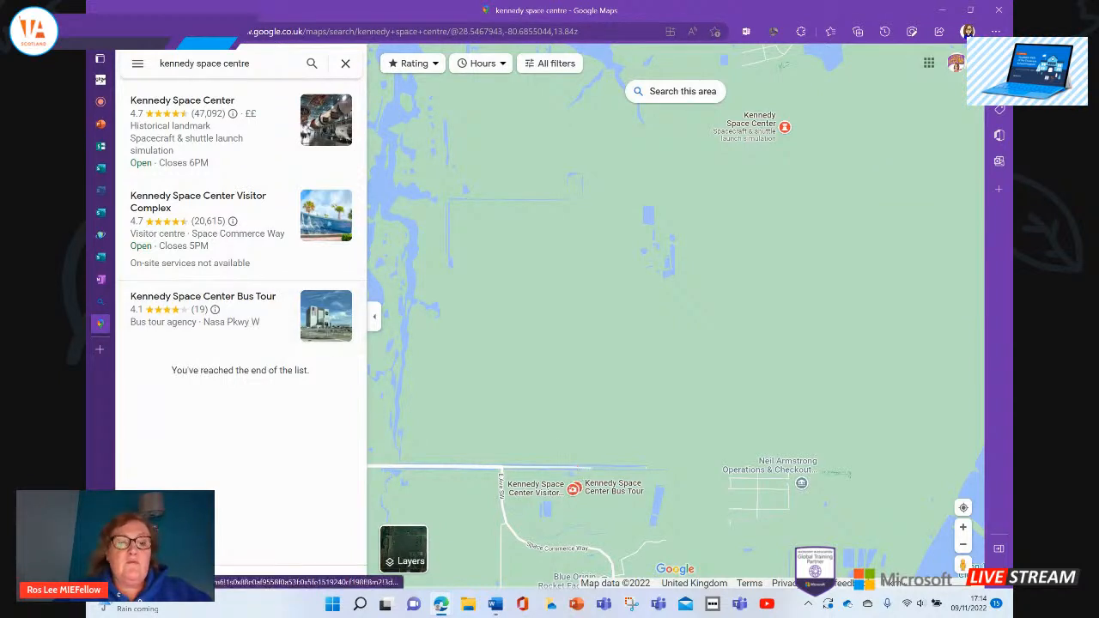
{"action": "left_click", "coordinate": [198, 128]}
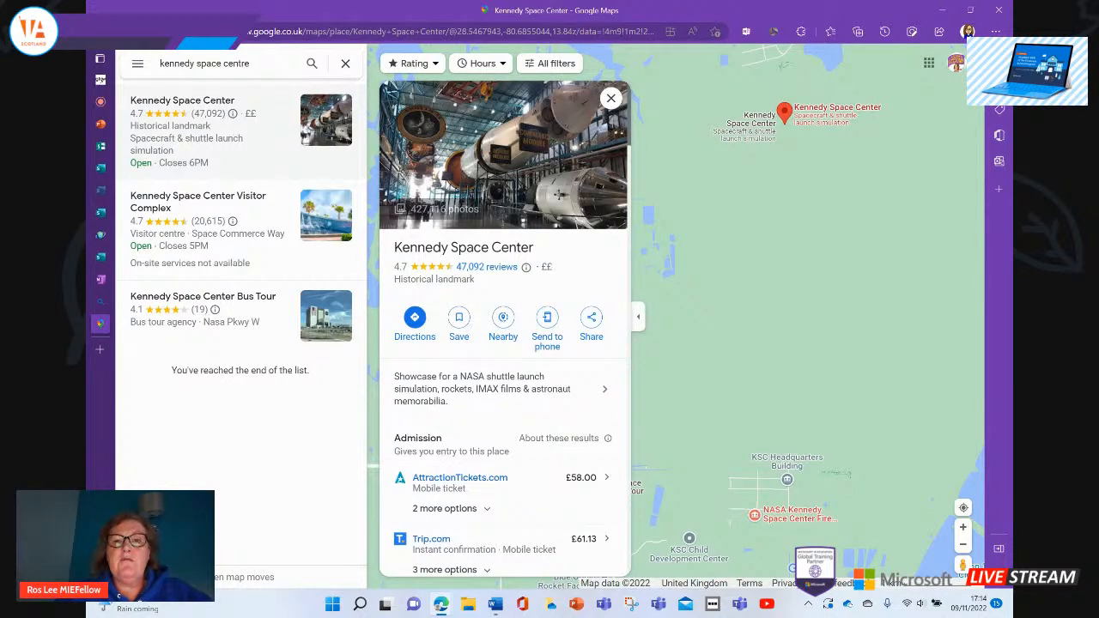
- Copy the map embed HTML for Kennedy Space Center and paste it into the Embed card of The Solar System in Sway
{"action": "left_click", "coordinate": [592, 317]}
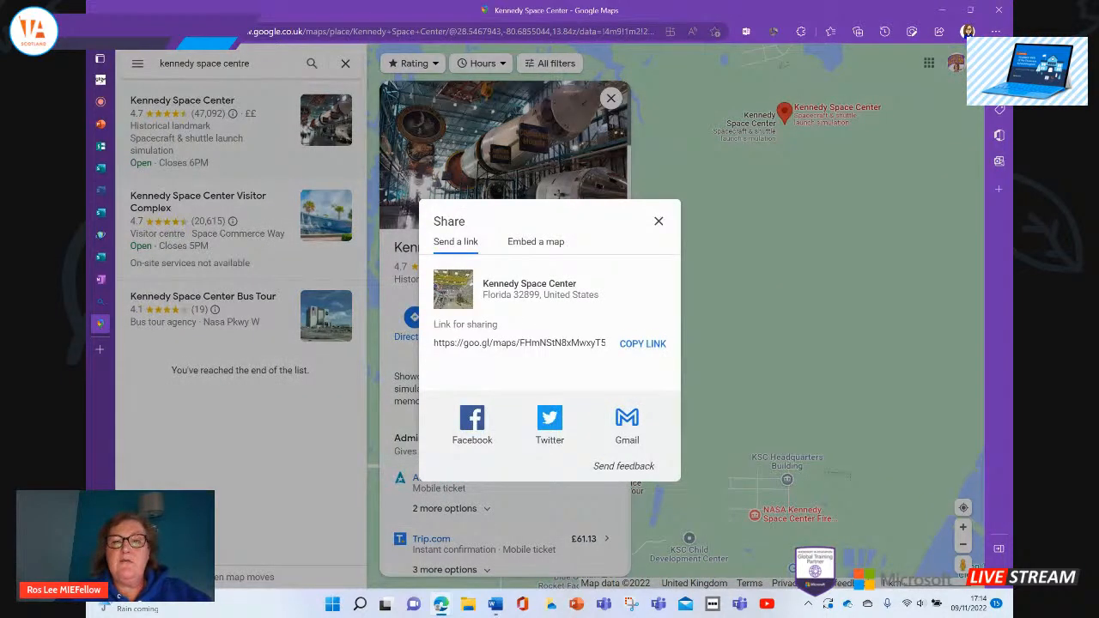
{"action": "left_click", "coordinate": [535, 241]}
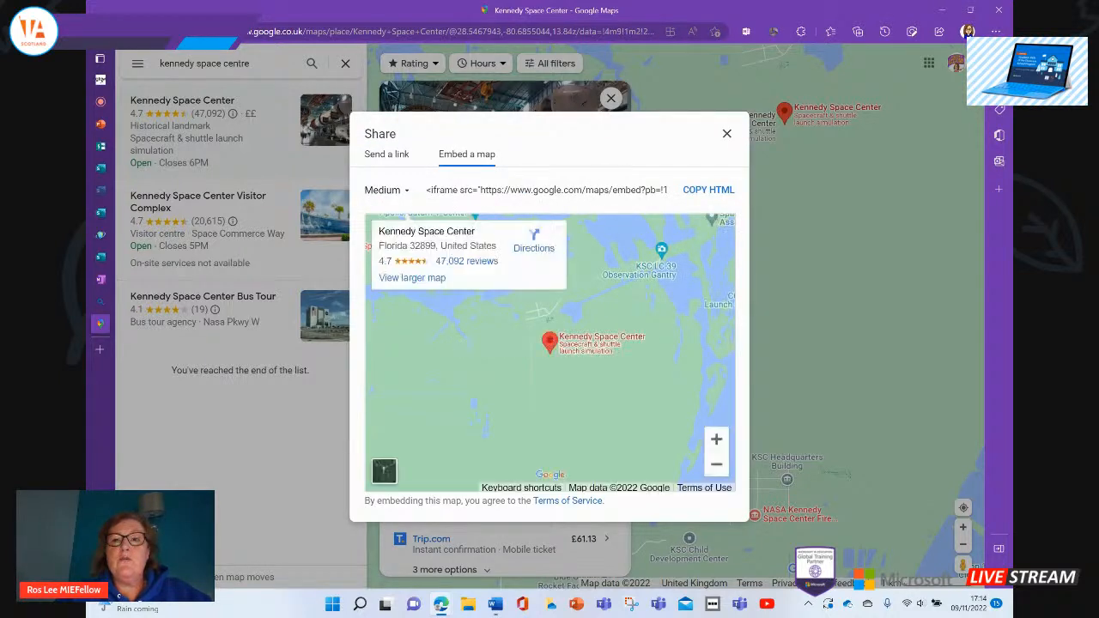
{"action": "left_click", "coordinate": [708, 191]}
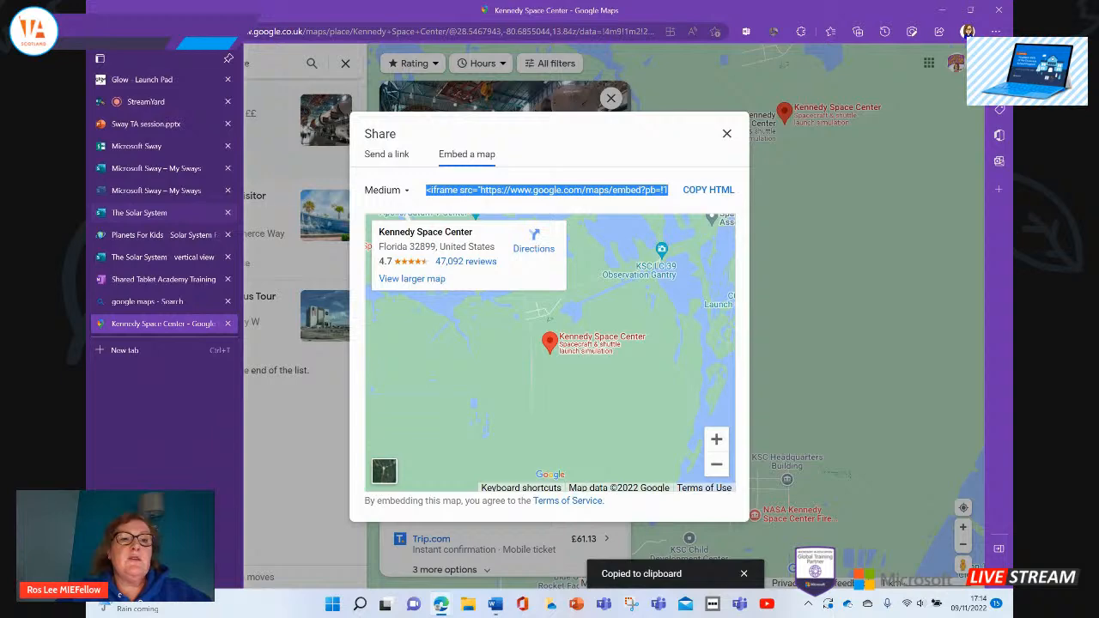
{"action": "left_click", "coordinate": [129, 212]}
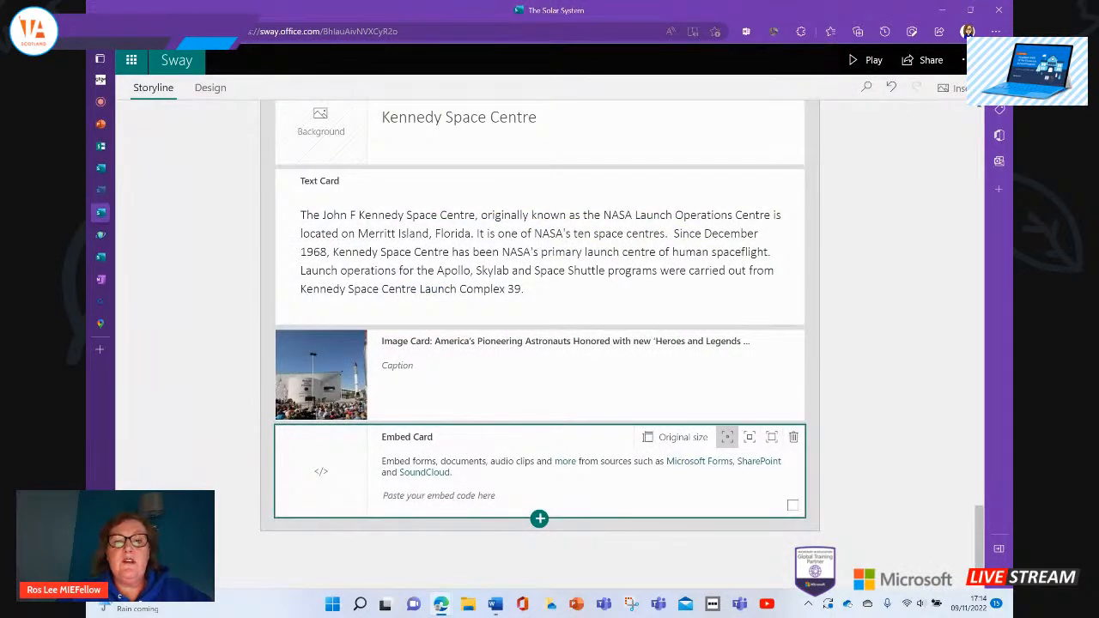
{"action": "key", "text": "ctrl+v"}
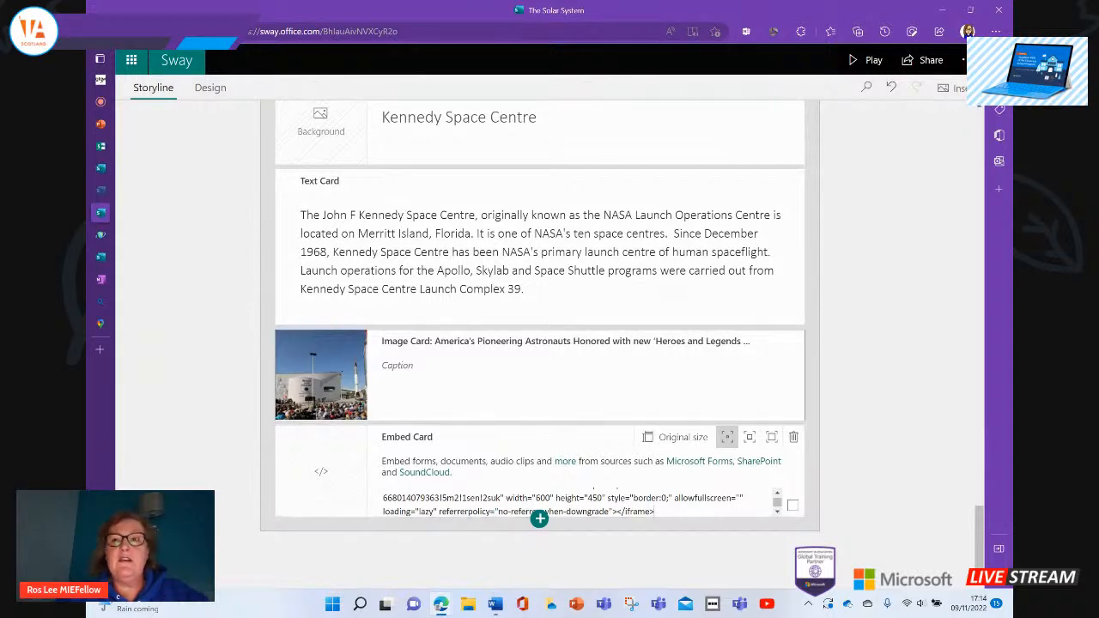
- Play the Sway from the start, go to the Kennedy Space Centre section and try panning and zooming the embedded map
{"action": "left_click", "coordinate": [867, 59]}
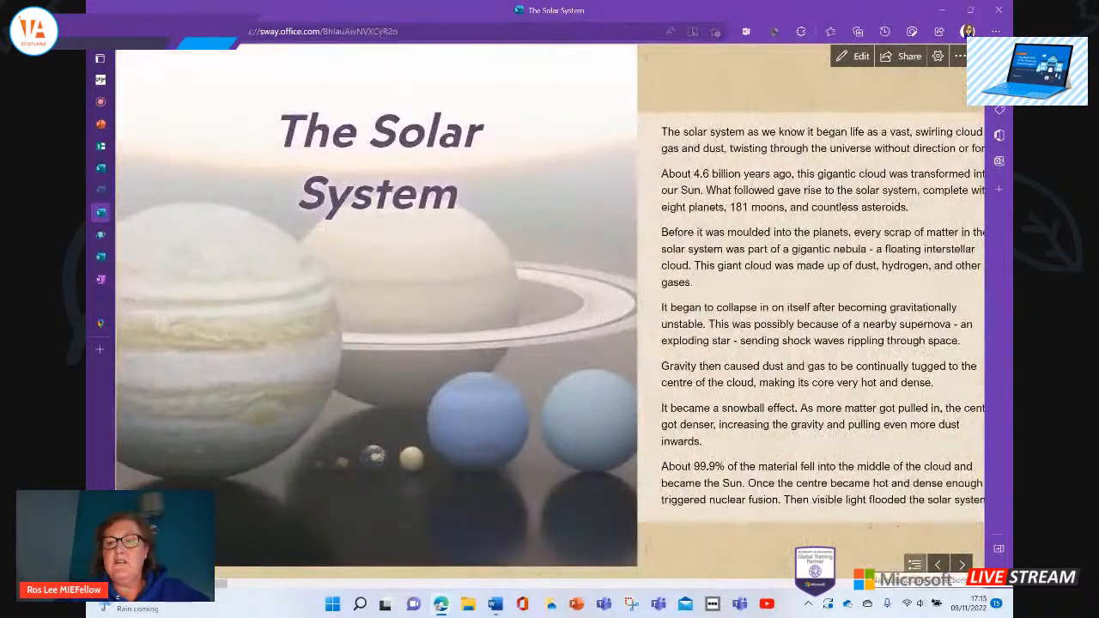
{"action": "left_click", "coordinate": [915, 565]}
{"action": "left_click", "coordinate": [787, 354]}
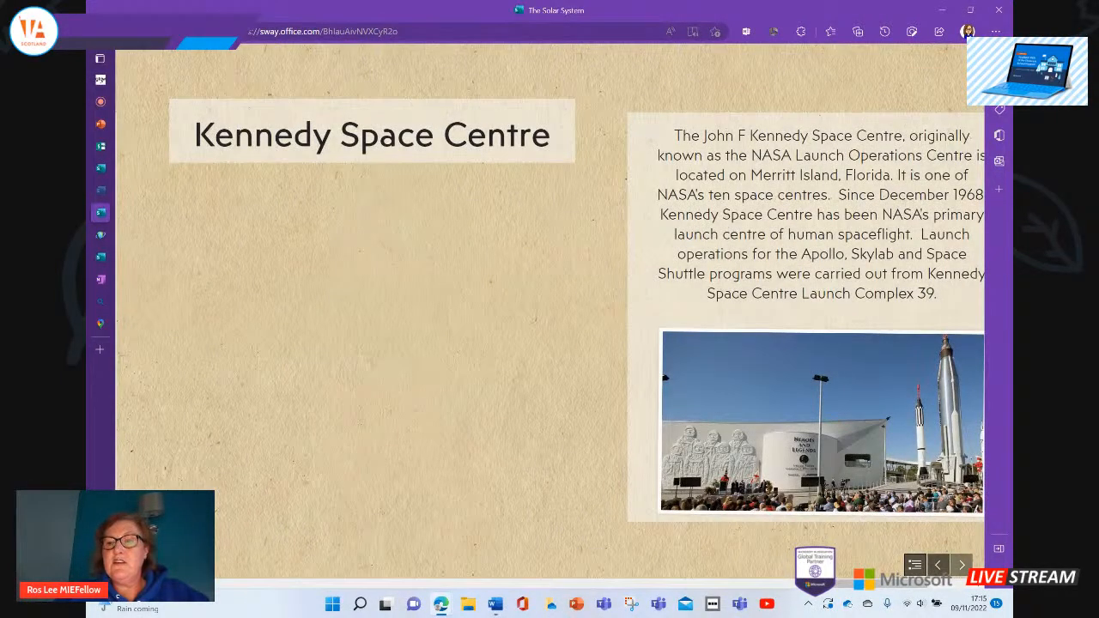
{"action": "left_click", "coordinate": [962, 565]}
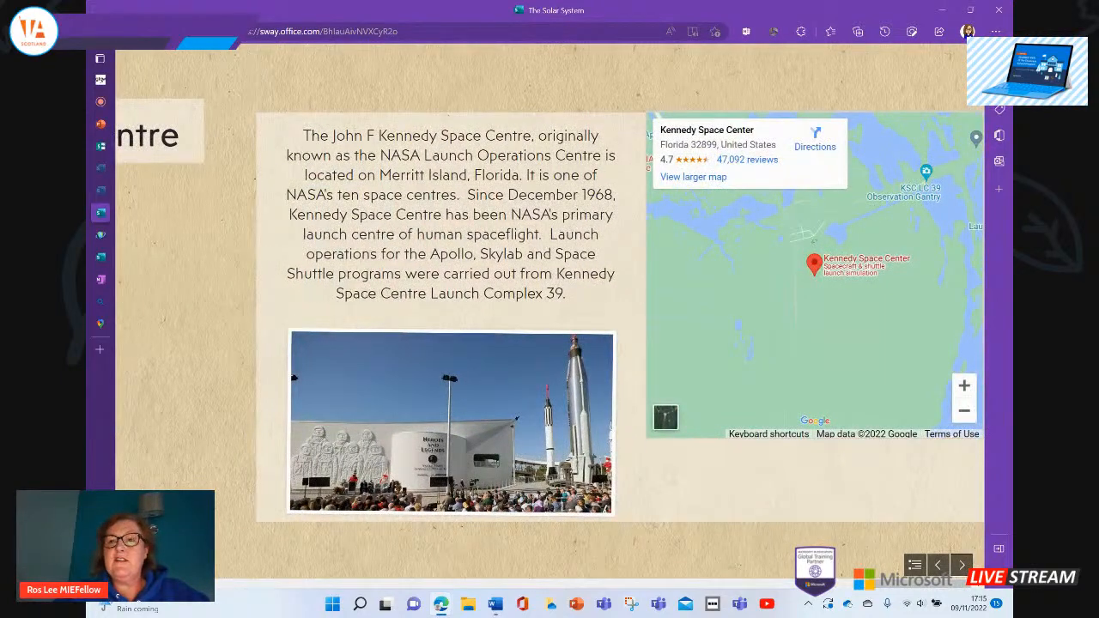
{"action": "left_click_drag", "start_coordinate": [814, 275], "coordinate": [803, 327]}
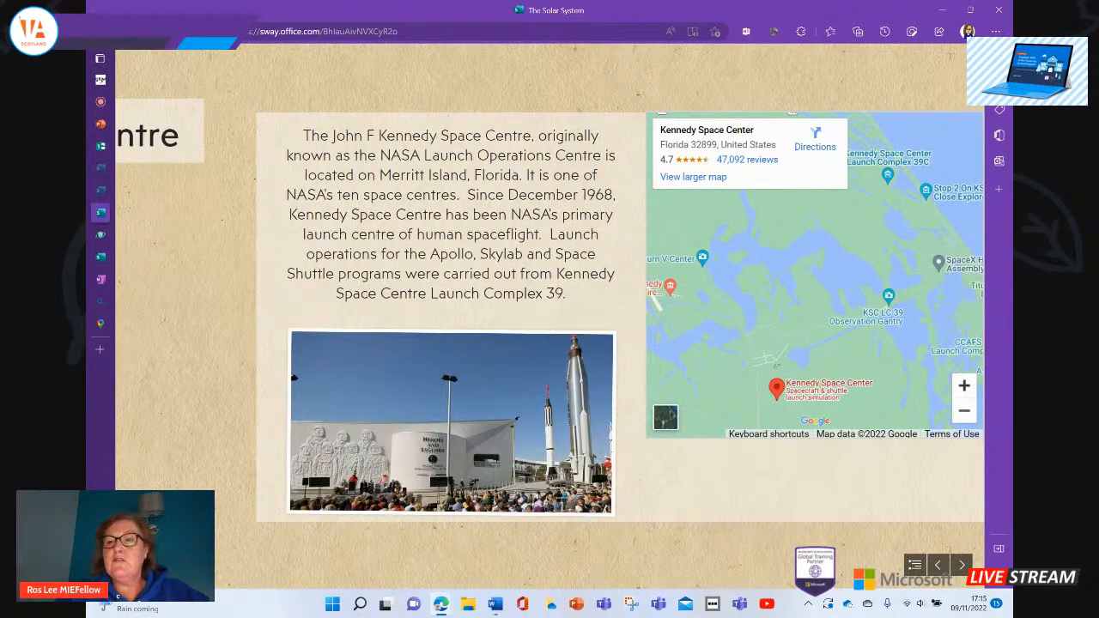
{"action": "left_click", "coordinate": [964, 385]}
{"action": "left_click", "coordinate": [964, 411]}
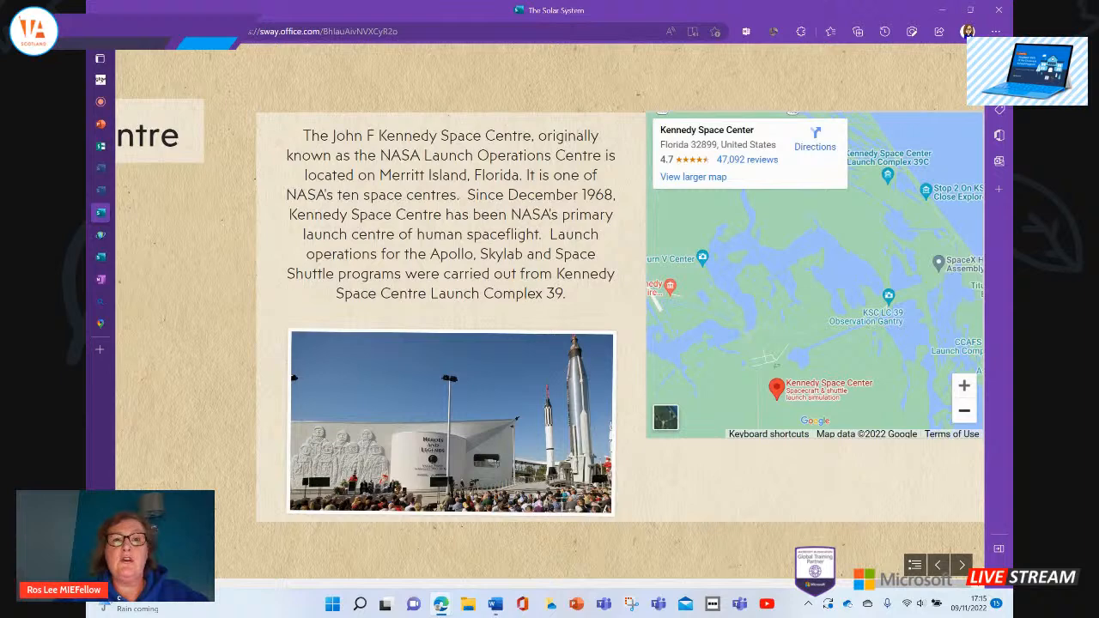
{"action": "scroll", "coordinate": [550, 314], "scroll_direction": "left", "scroll_amount": 5}
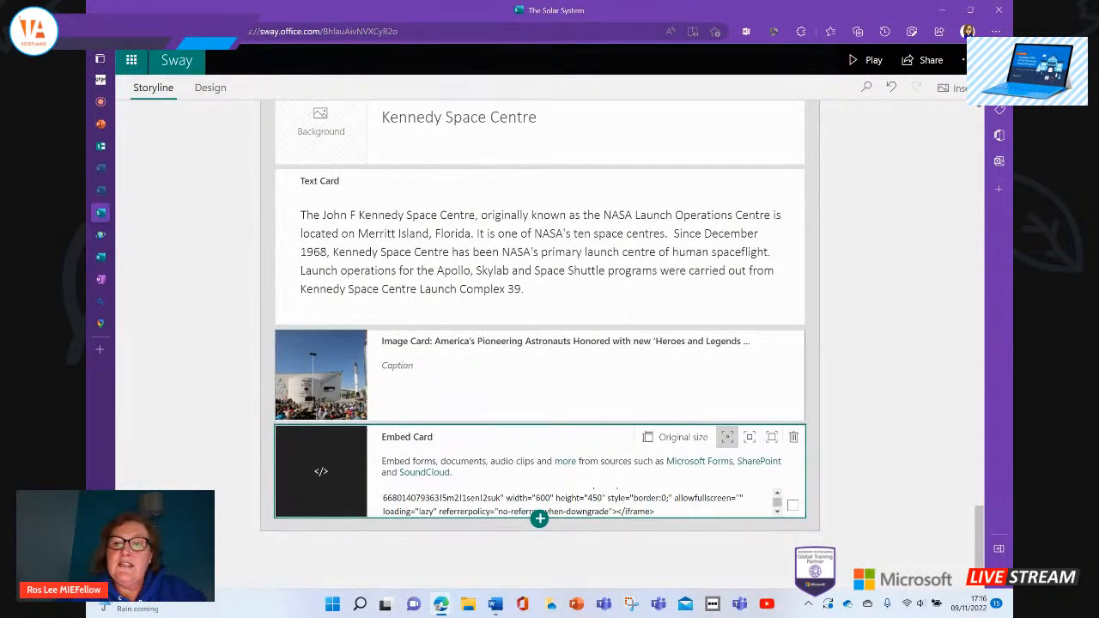
- Move the solar system image card above the opening text card, directly below the title card
{"action": "scroll", "coordinate": [541, 480], "scroll_direction": "up", "scroll_amount": 3}
{"action": "scroll", "coordinate": [541, 344], "scroll_direction": "up", "scroll_amount": 15}
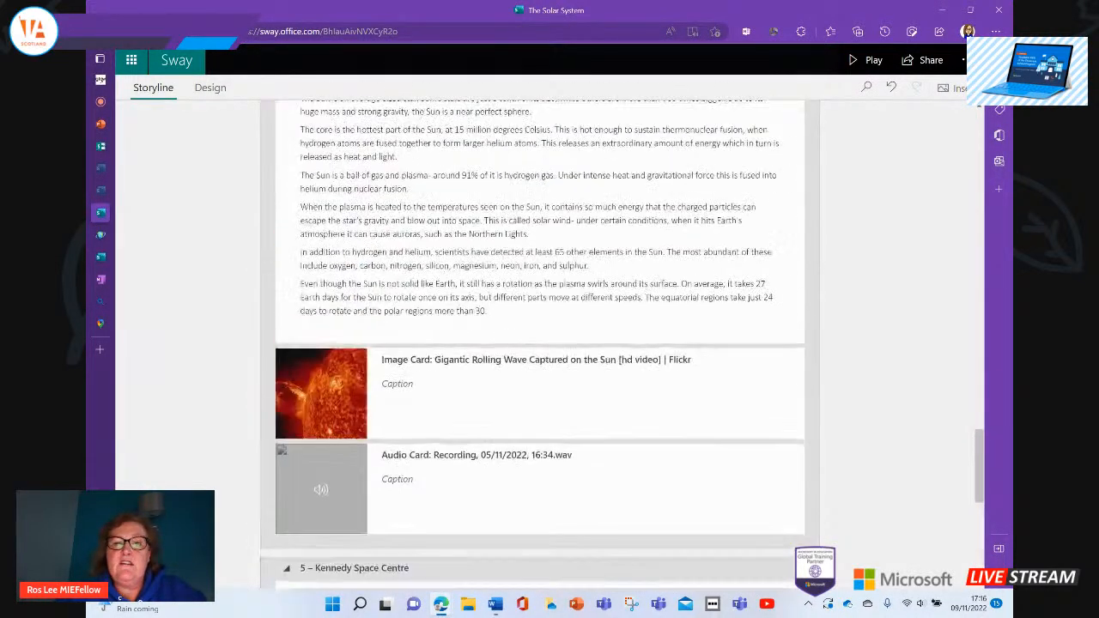
{"action": "scroll", "coordinate": [541, 343], "scroll_direction": "up", "scroll_amount": 15}
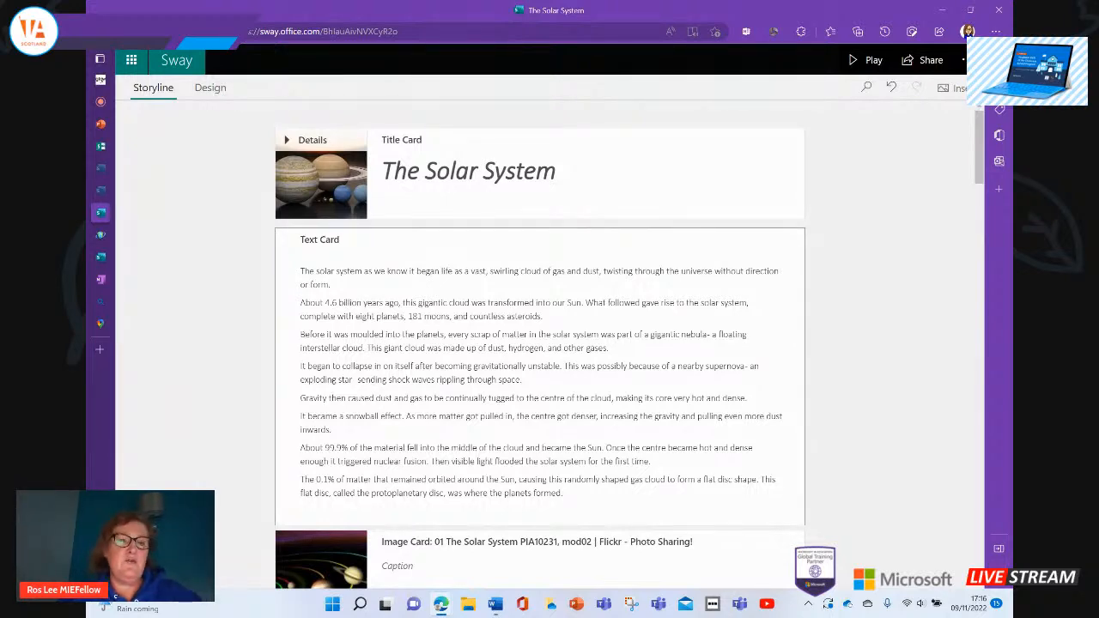
{"action": "scroll", "coordinate": [539, 344], "scroll_direction": "down", "scroll_amount": 4}
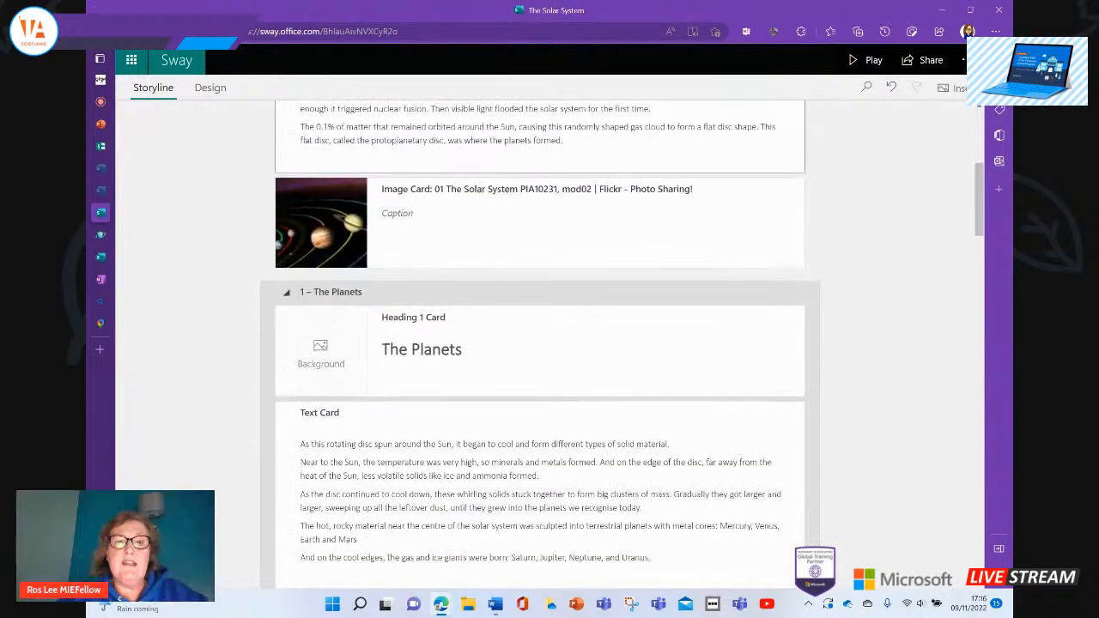
{"action": "scroll", "coordinate": [539, 343], "scroll_direction": "up", "scroll_amount": 3}
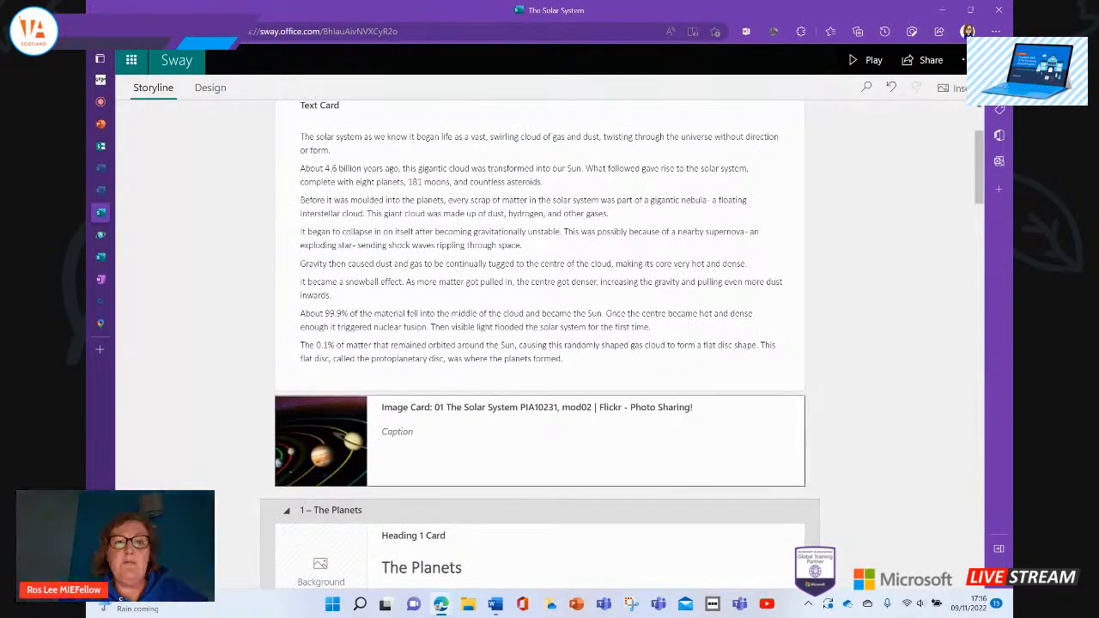
{"action": "left_click_drag", "start_coordinate": [321, 441], "coordinate": [321, 242]}
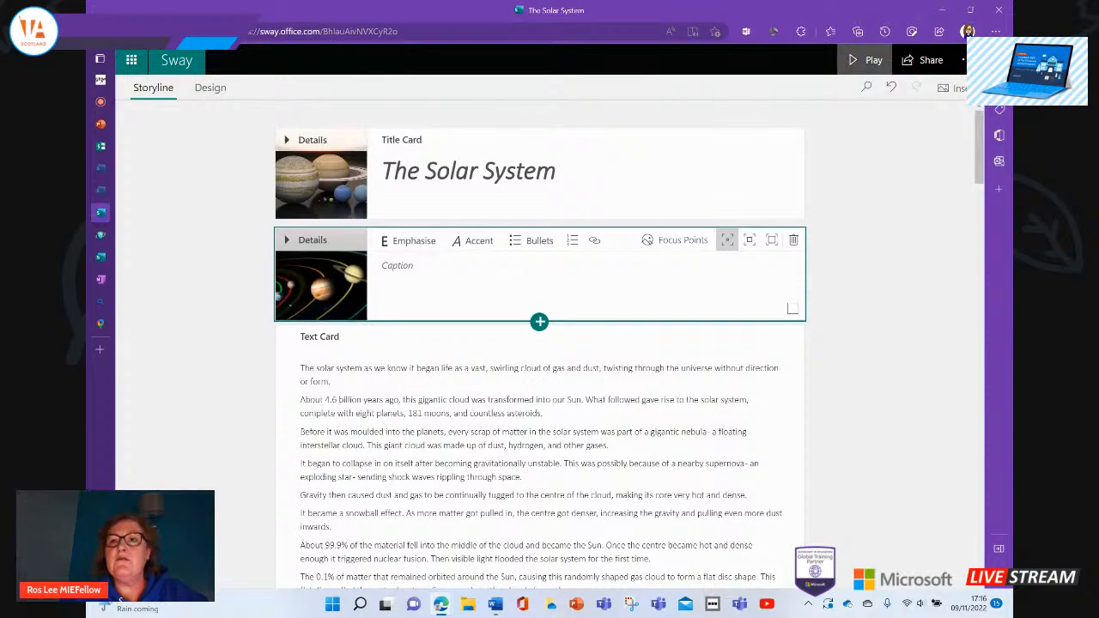
- Preview the Sway with the relocated image, and return the image card to its place below the opening text card
{"action": "left_click", "coordinate": [870, 59]}
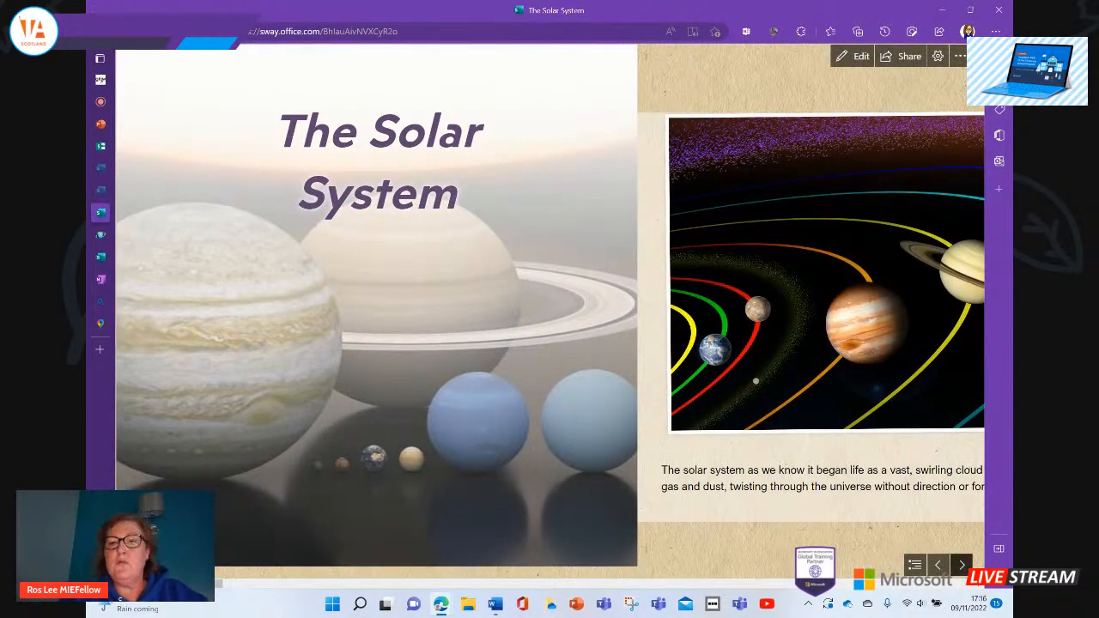
{"action": "left_click", "coordinate": [962, 565]}
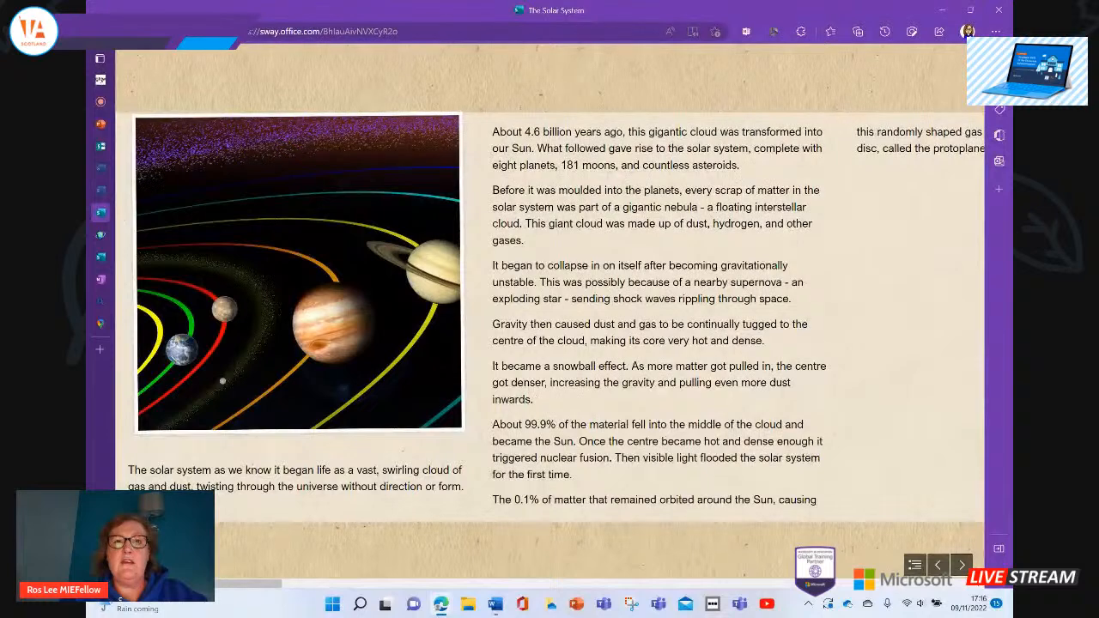
{"action": "scroll", "coordinate": [549, 305], "scroll_direction": "up", "scroll_amount": 2}
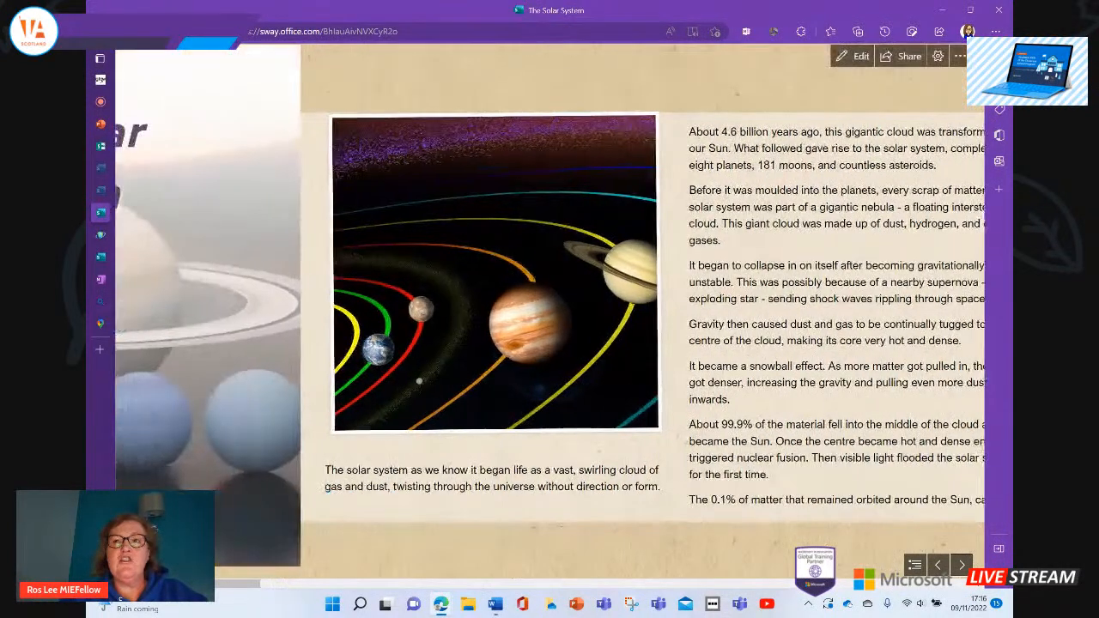
{"action": "left_click", "coordinate": [854, 56]}
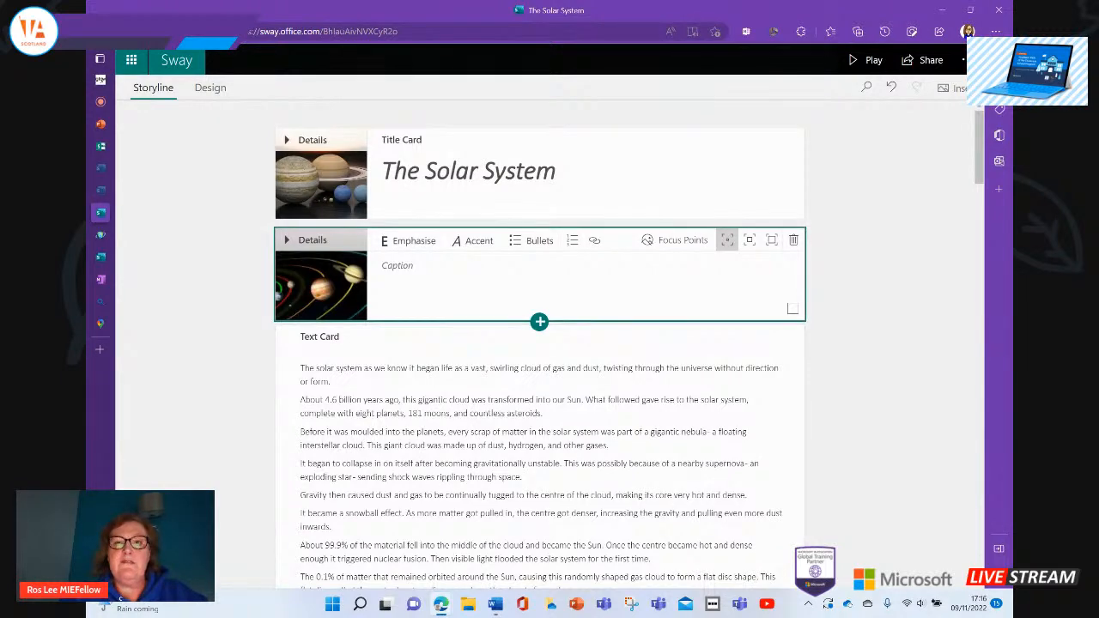
{"action": "left_click_drag", "start_coordinate": [321, 286], "coordinate": [321, 477]}
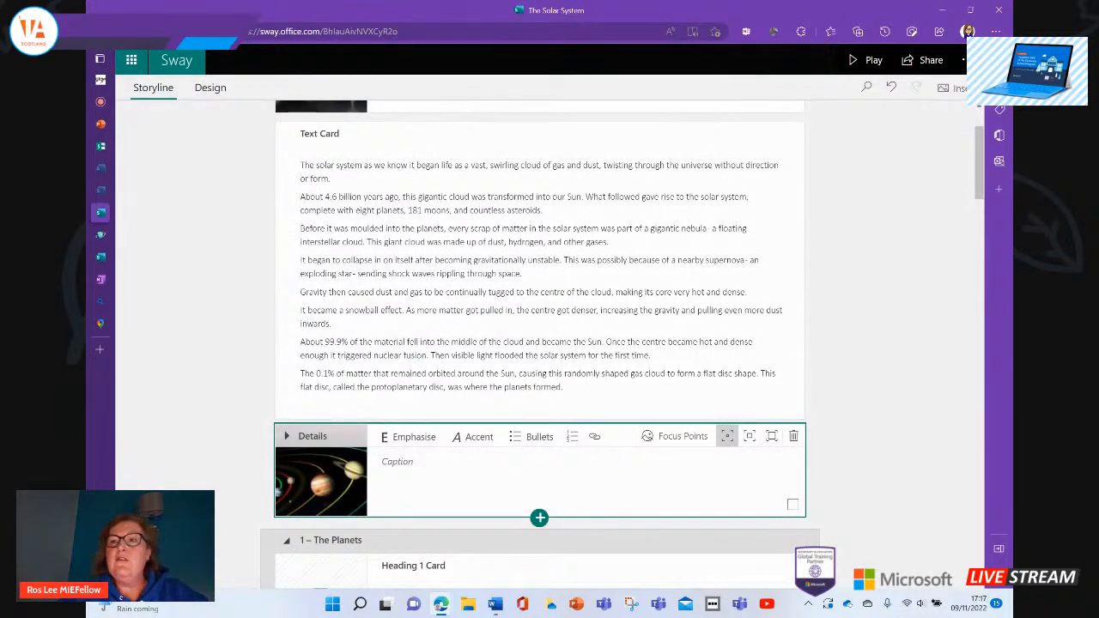
- Open the Sway's design styles and examine the layout options and the available themes
{"action": "left_click", "coordinate": [210, 87]}
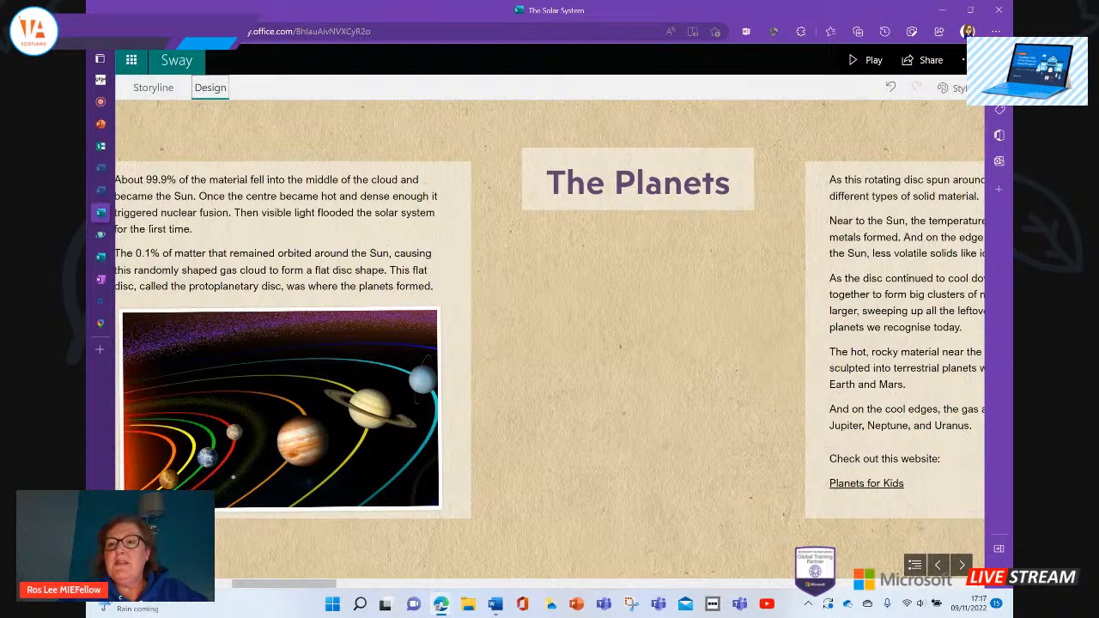
{"action": "scroll", "coordinate": [549, 339], "scroll_direction": "down", "scroll_amount": 5}
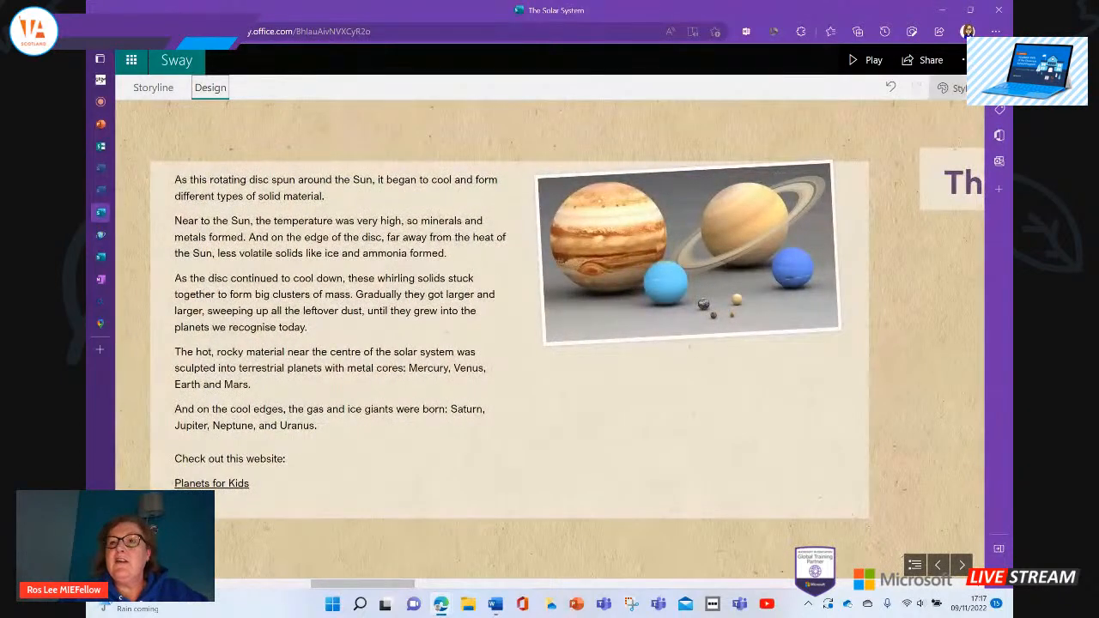
{"action": "left_click", "coordinate": [954, 88]}
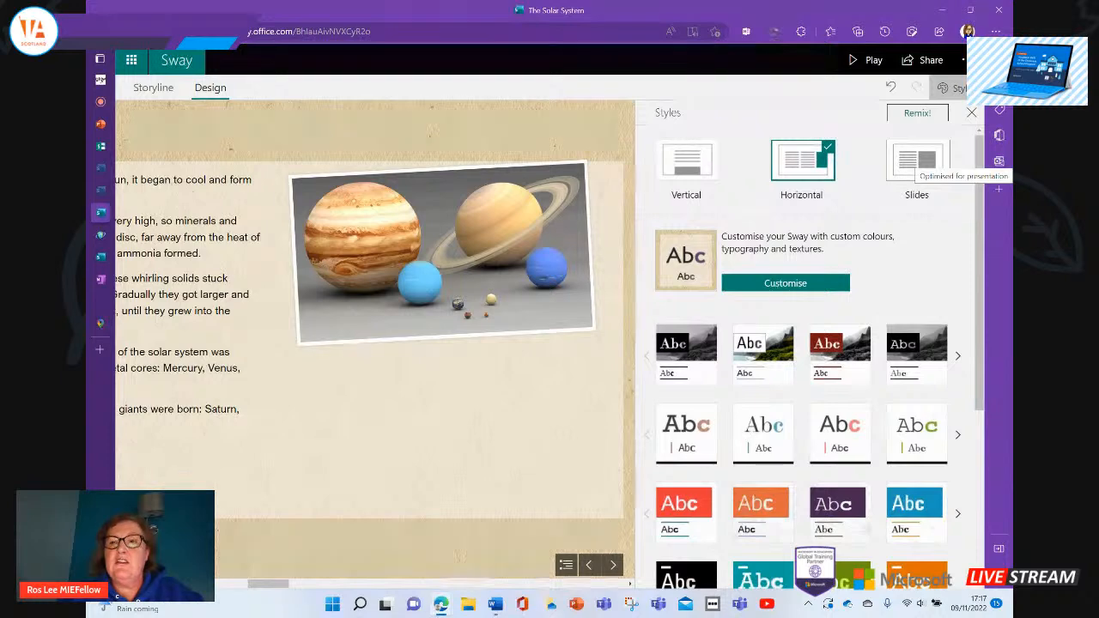
{"action": "scroll", "coordinate": [803, 360], "scroll_direction": "down", "scroll_amount": 5}
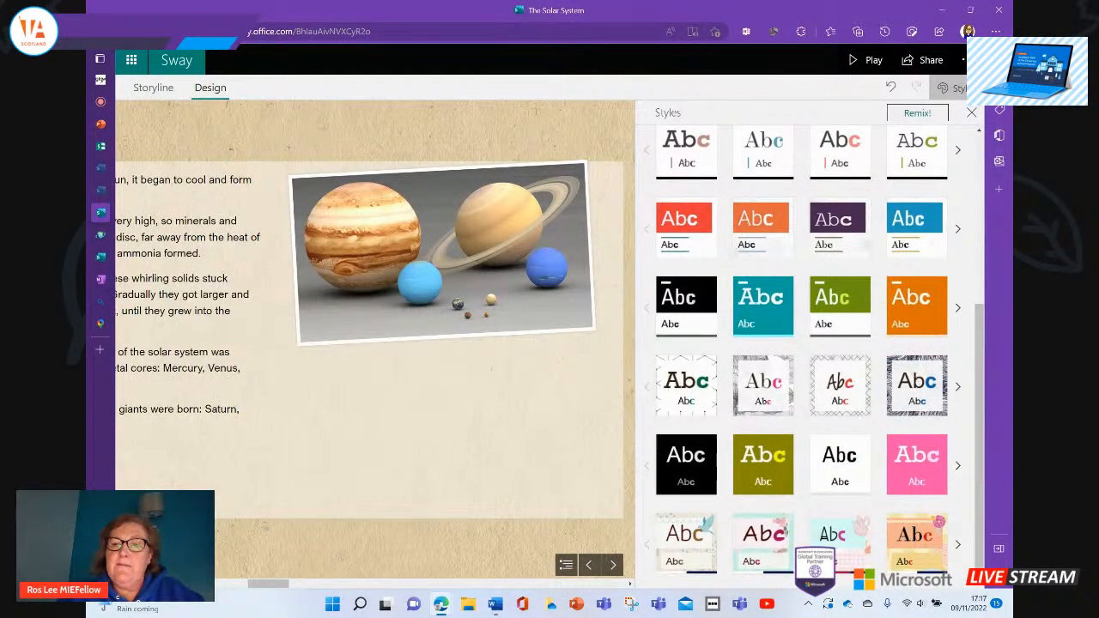
{"action": "scroll", "coordinate": [841, 385], "scroll_direction": "up", "scroll_amount": 5}
{"action": "scroll", "coordinate": [802, 361], "scroll_direction": "down", "scroll_amount": 3}
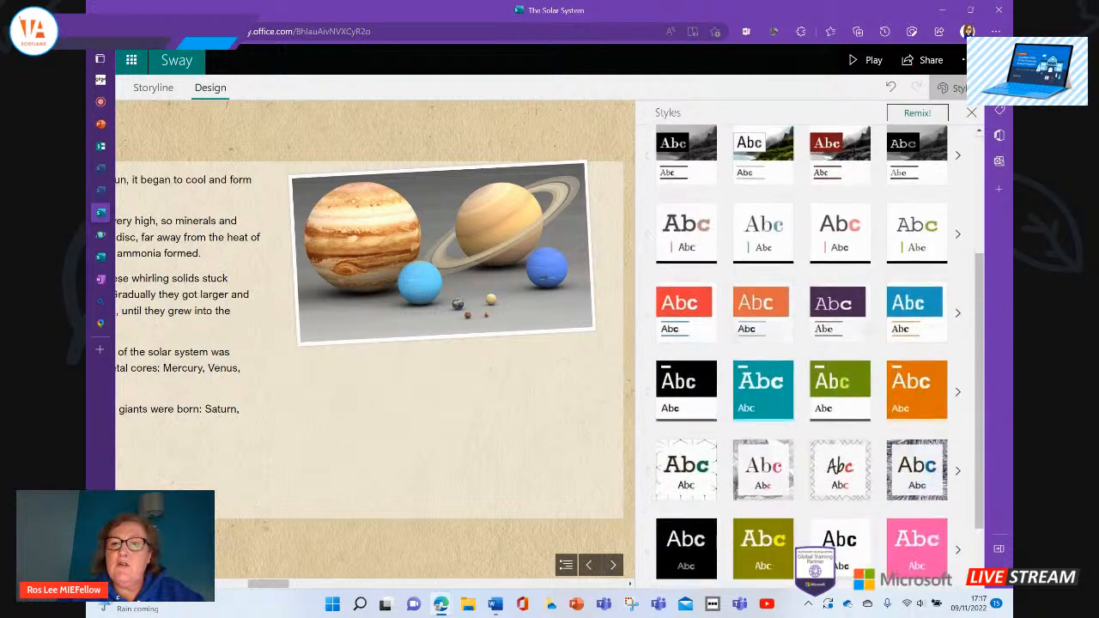
{"action": "scroll", "coordinate": [802, 360], "scroll_direction": "up", "scroll_amount": 1}
{"action": "scroll", "coordinate": [803, 360], "scroll_direction": "down", "scroll_amount": 2}
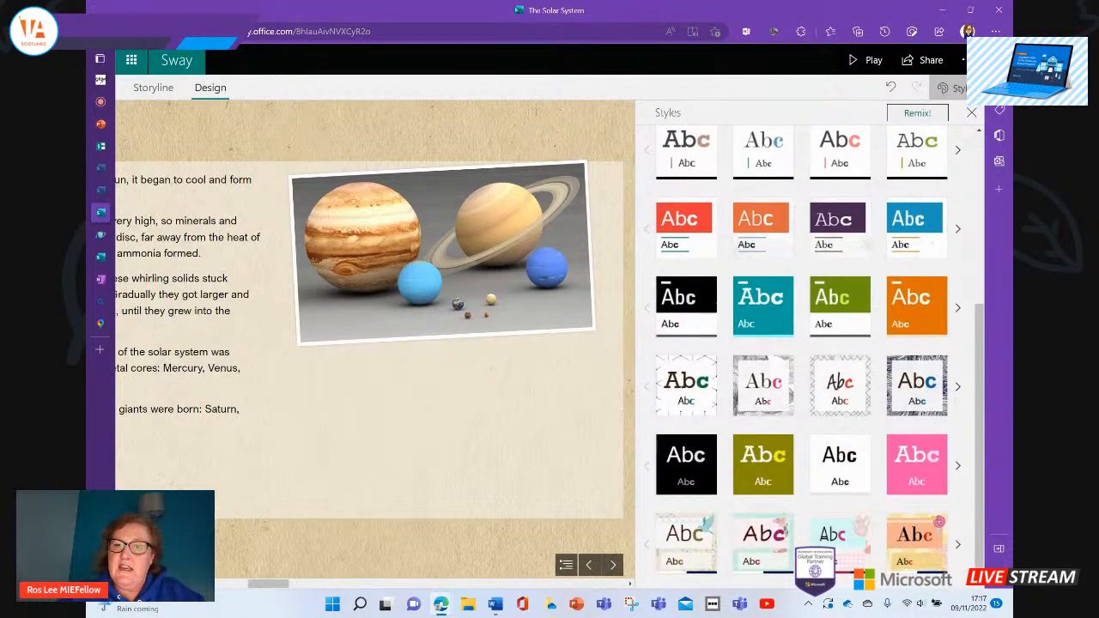
{"action": "scroll", "coordinate": [802, 361], "scroll_direction": "up", "scroll_amount": 5}
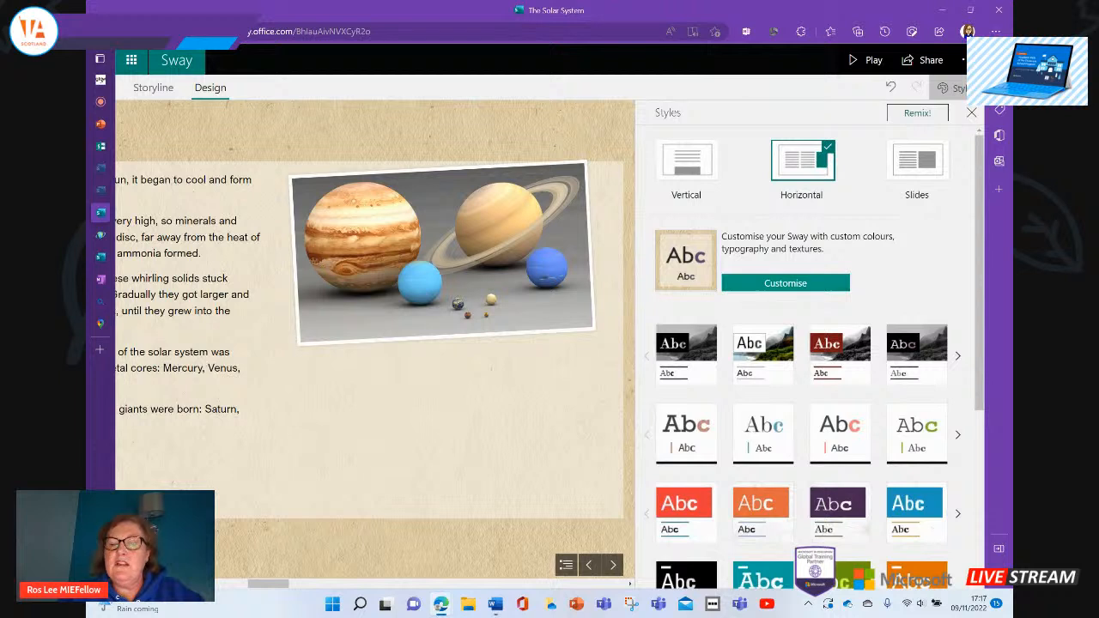
- Customise the current style by browsing the colour palettes and choosing the title card's planets image as the colour inspiration
{"action": "left_click", "coordinate": [785, 283]}
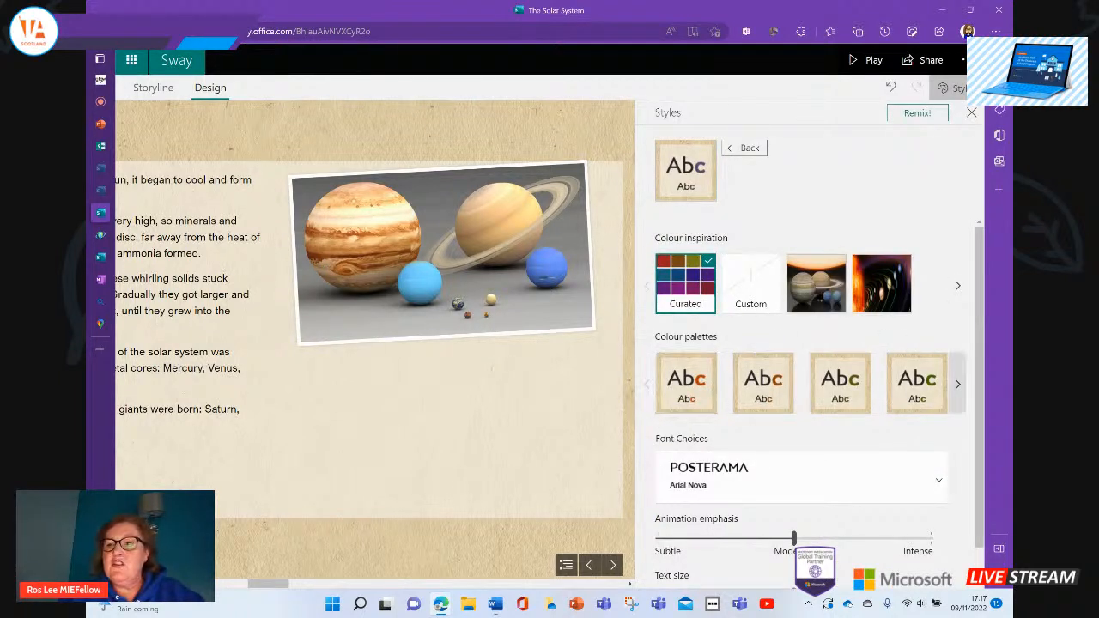
{"action": "left_click", "coordinate": [957, 384]}
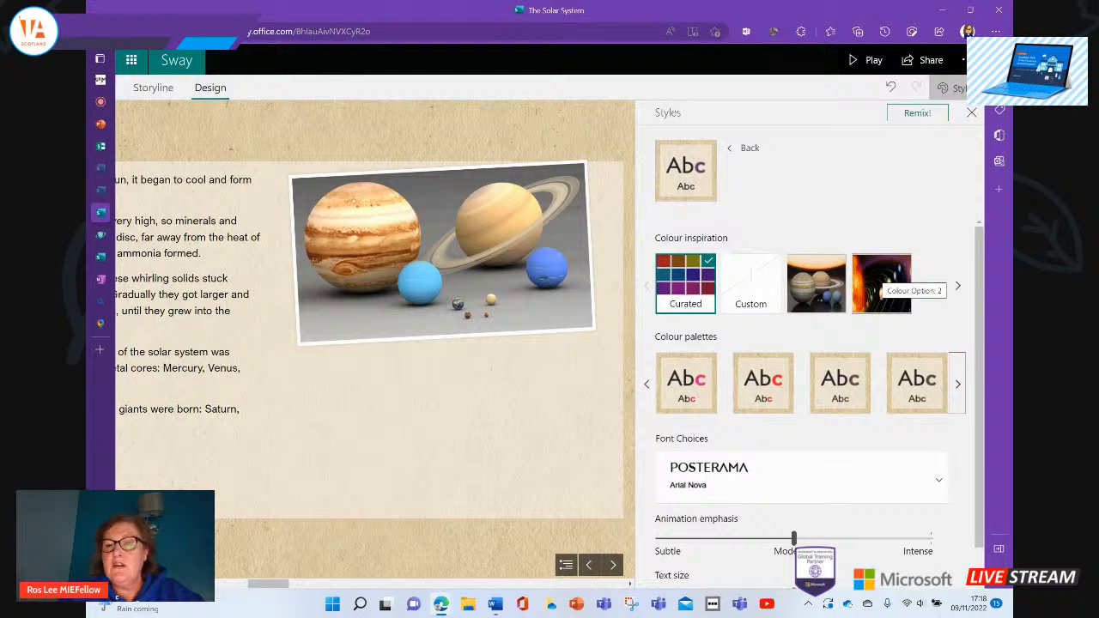
{"action": "left_click", "coordinate": [881, 281]}
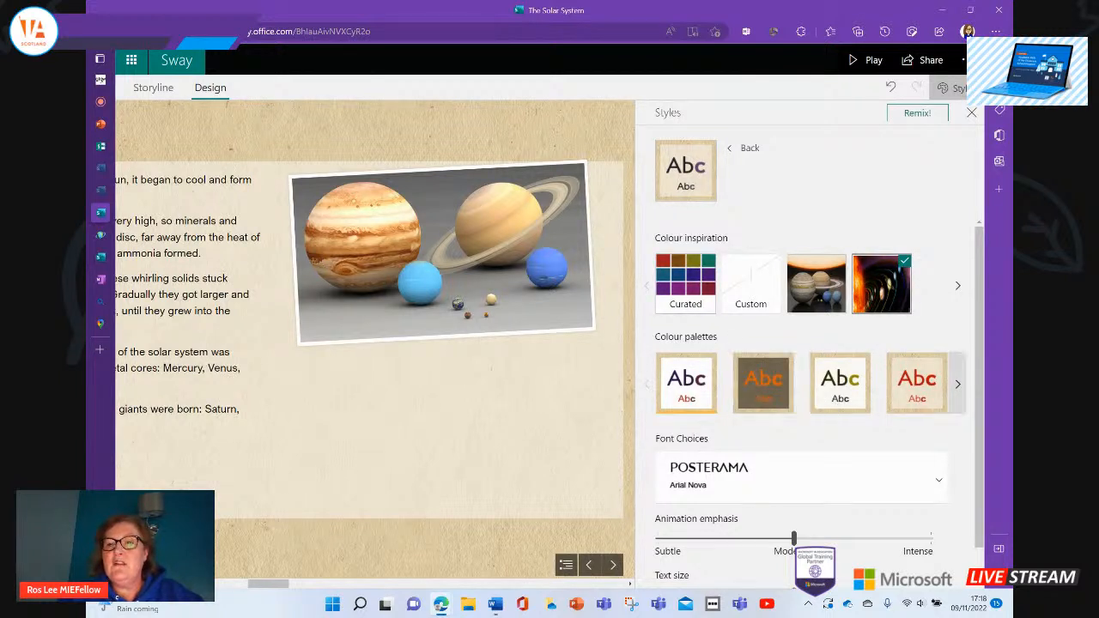
{"action": "left_click", "coordinate": [957, 383]}
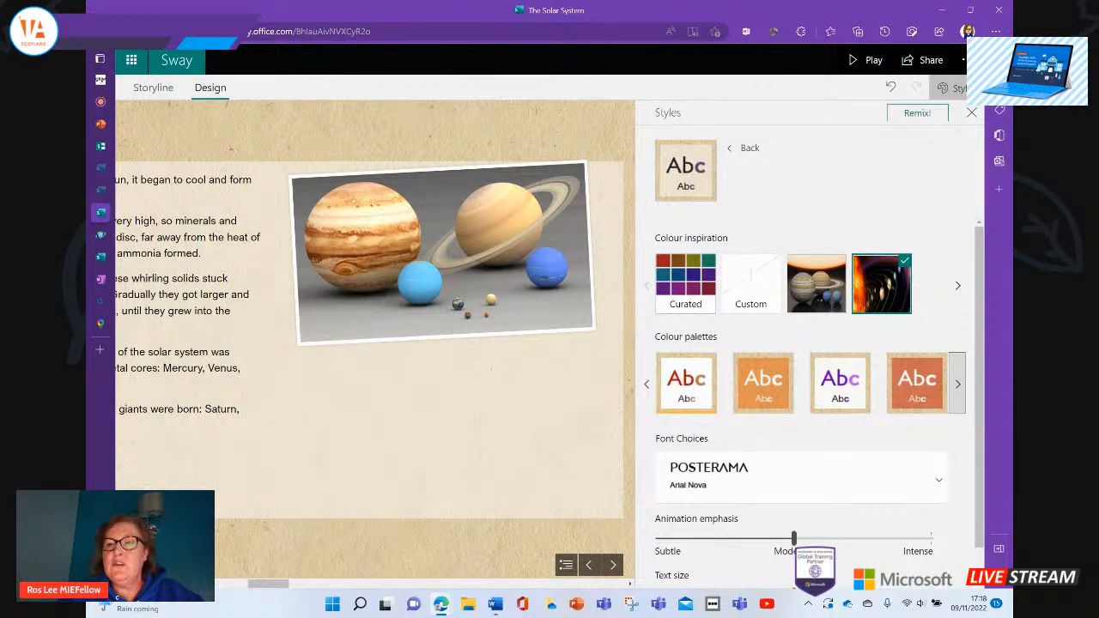
{"action": "left_click", "coordinate": [815, 283]}
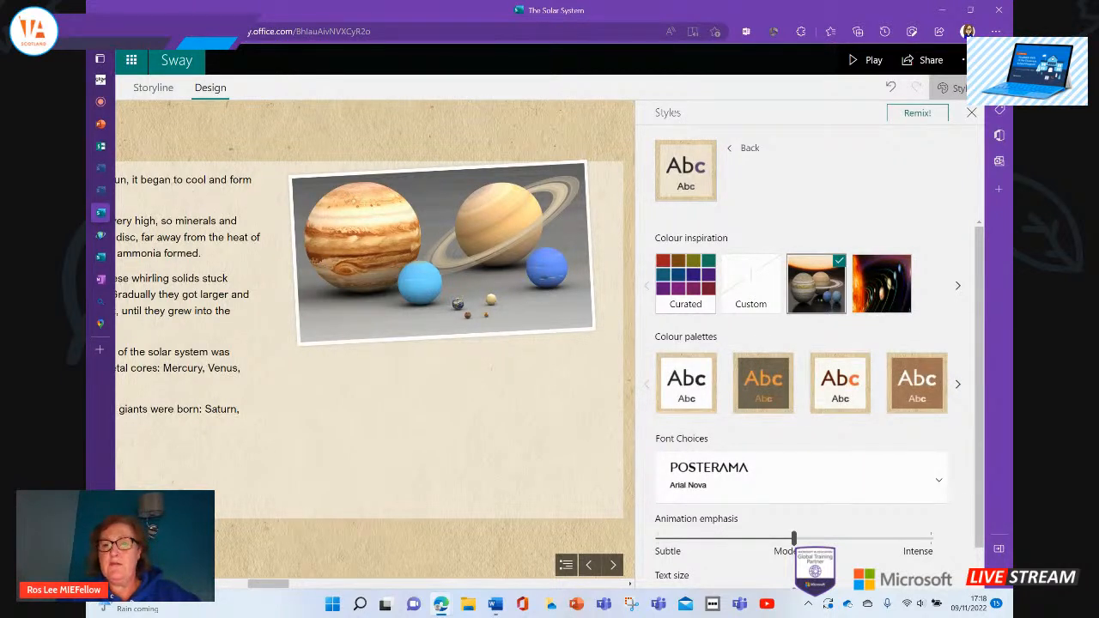
- Examine the available heading and body font pairings in the style's font choices
{"action": "scroll", "coordinate": [881, 283], "scroll_direction": "down", "scroll_amount": 1}
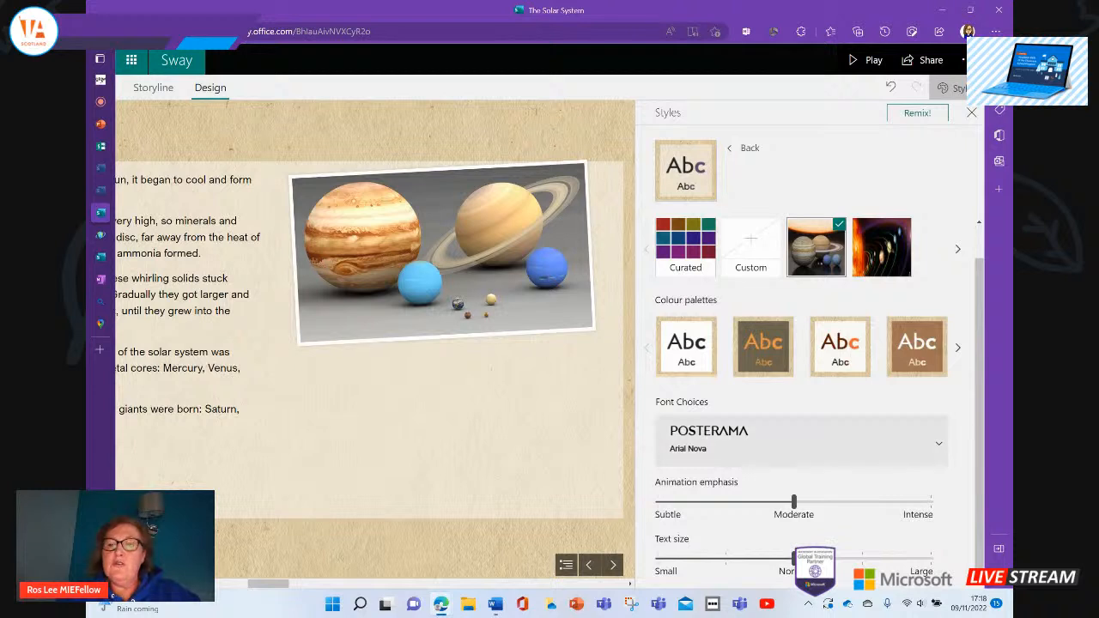
{"action": "left_click", "coordinate": [938, 443]}
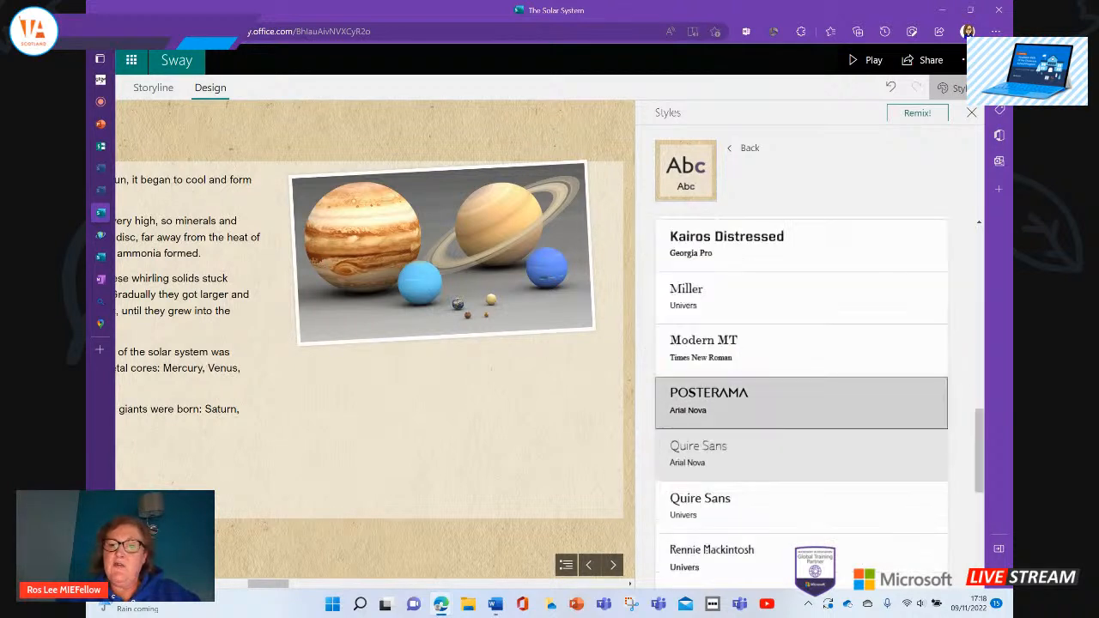
{"action": "scroll", "coordinate": [910, 489], "scroll_direction": "down", "scroll_amount": 1}
{"action": "scroll", "coordinate": [910, 481], "scroll_direction": "down", "scroll_amount": 4}
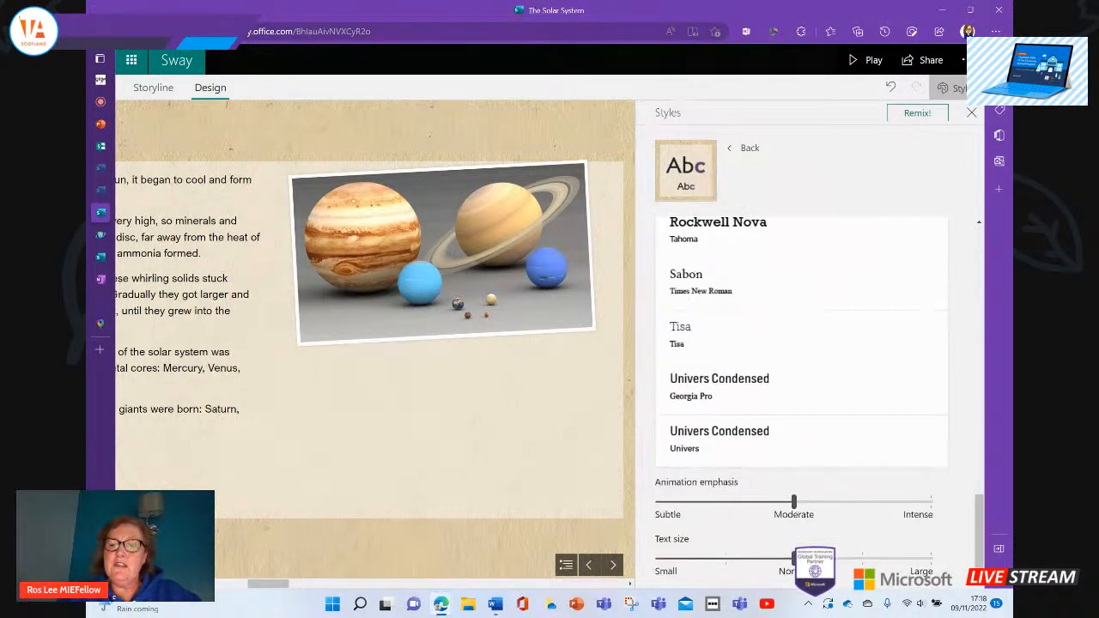
{"action": "scroll", "coordinate": [910, 481], "scroll_direction": "up", "scroll_amount": 2}
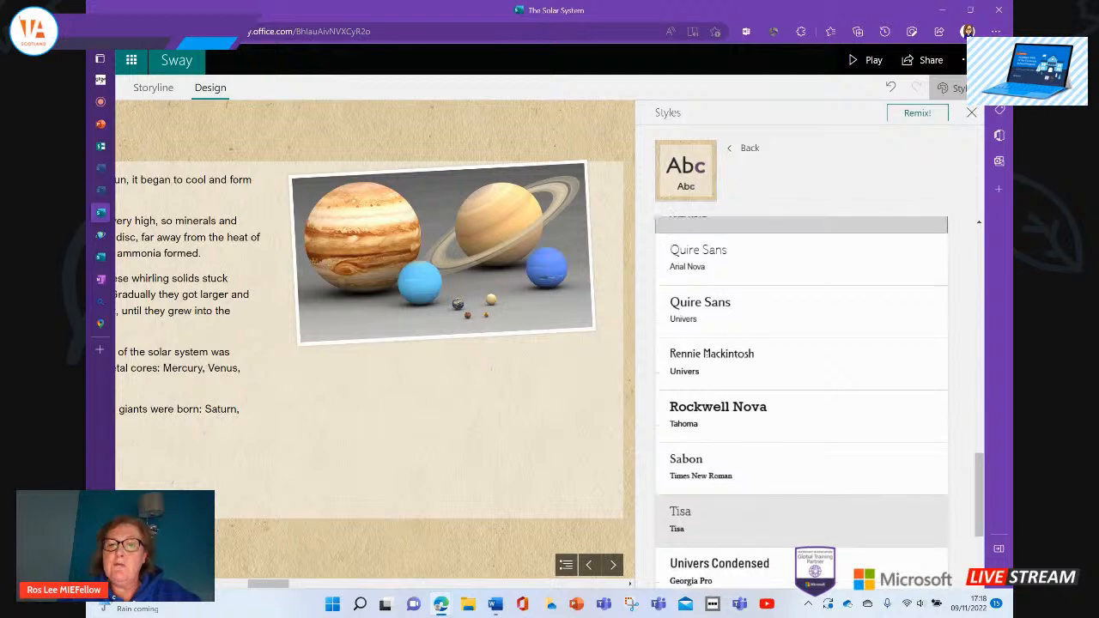
{"action": "scroll", "coordinate": [799, 485], "scroll_direction": "up", "scroll_amount": 3}
{"action": "scroll", "coordinate": [910, 472], "scroll_direction": "up", "scroll_amount": 5}
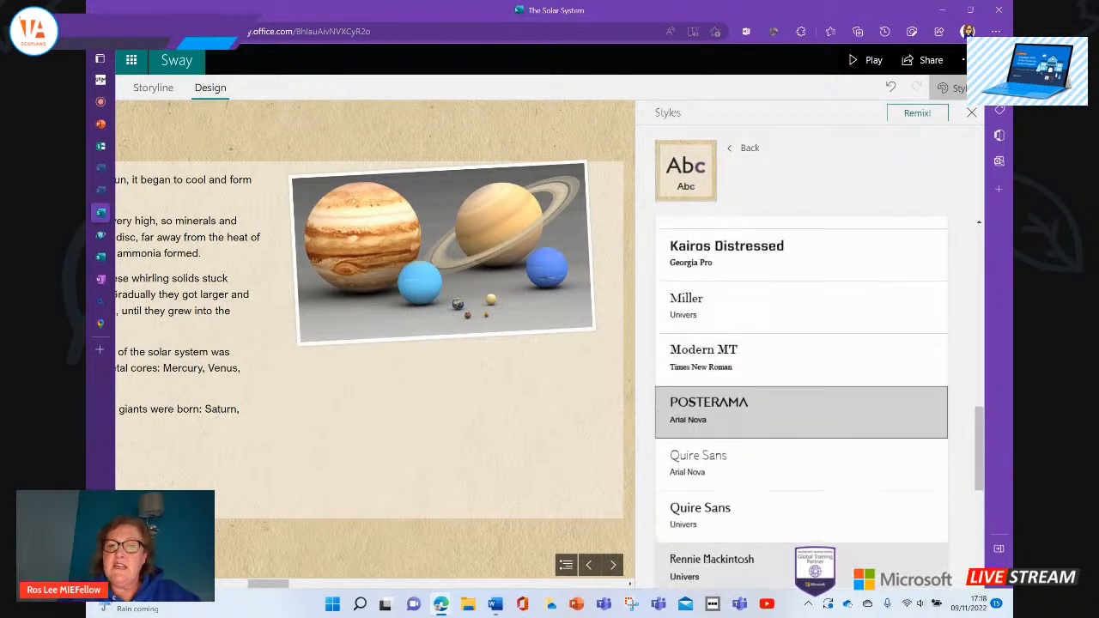
{"action": "scroll", "coordinate": [801, 403], "scroll_direction": "up", "scroll_amount": 7}
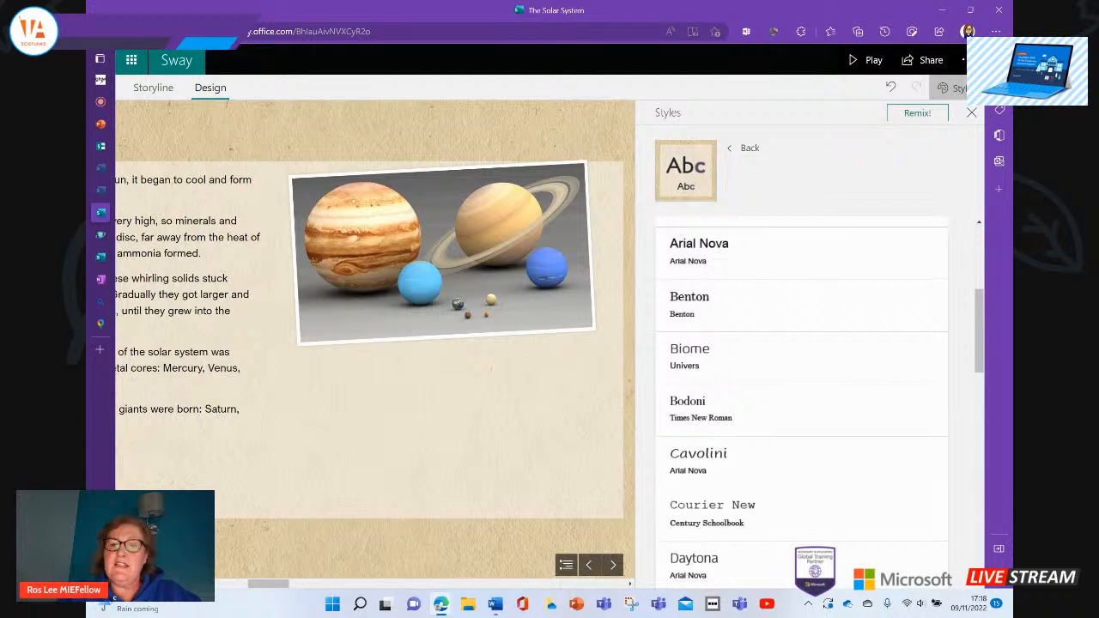
{"action": "scroll", "coordinate": [802, 424], "scroll_direction": "up", "scroll_amount": 1}
{"action": "scroll", "coordinate": [802, 424], "scroll_direction": "down", "scroll_amount": 2}
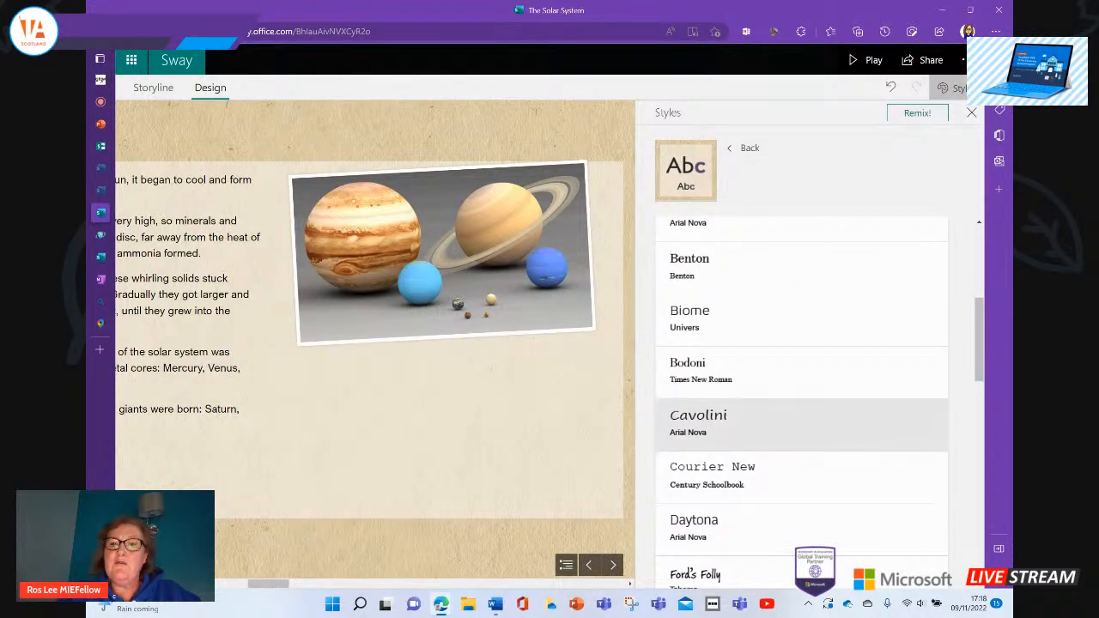
{"action": "scroll", "coordinate": [802, 424], "scroll_direction": "up", "scroll_amount": 3}
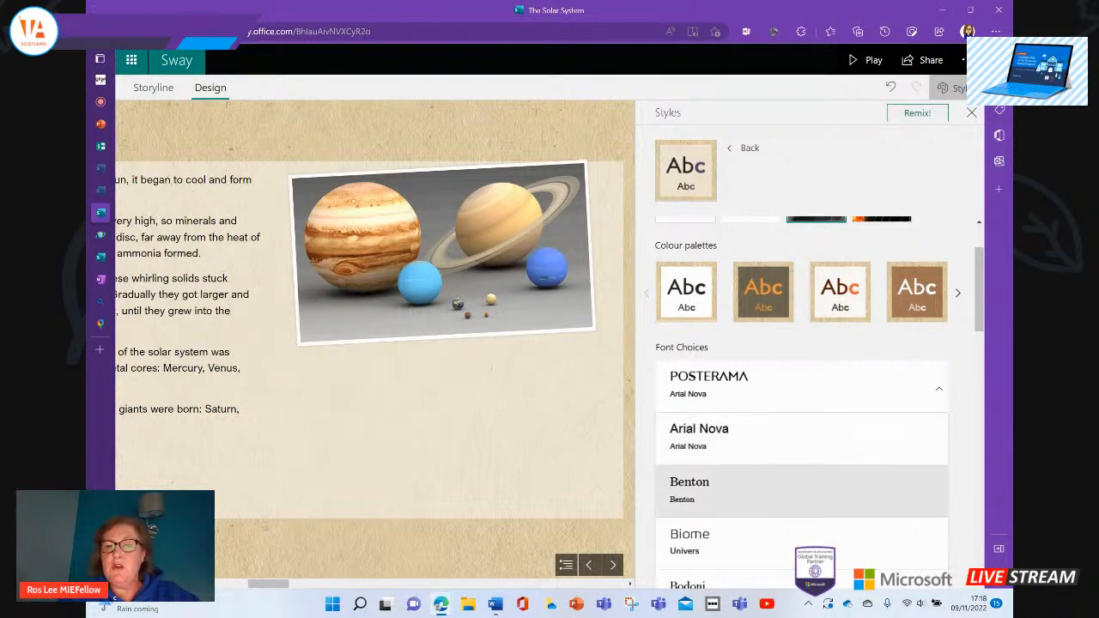
- Try the Rennie Mackintosh and Univers font pairing and check how the Sway's text looks in the preview
{"action": "scroll", "coordinate": [807, 502], "scroll_direction": "down", "scroll_amount": 10}
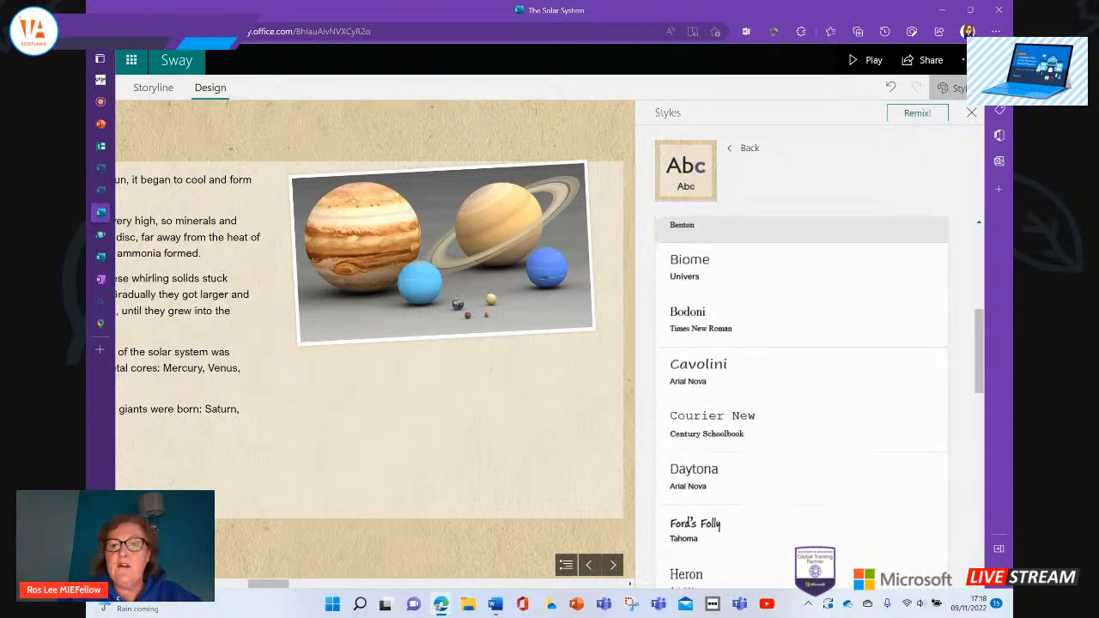
{"action": "scroll", "coordinate": [801, 390], "scroll_direction": "down", "scroll_amount": 5}
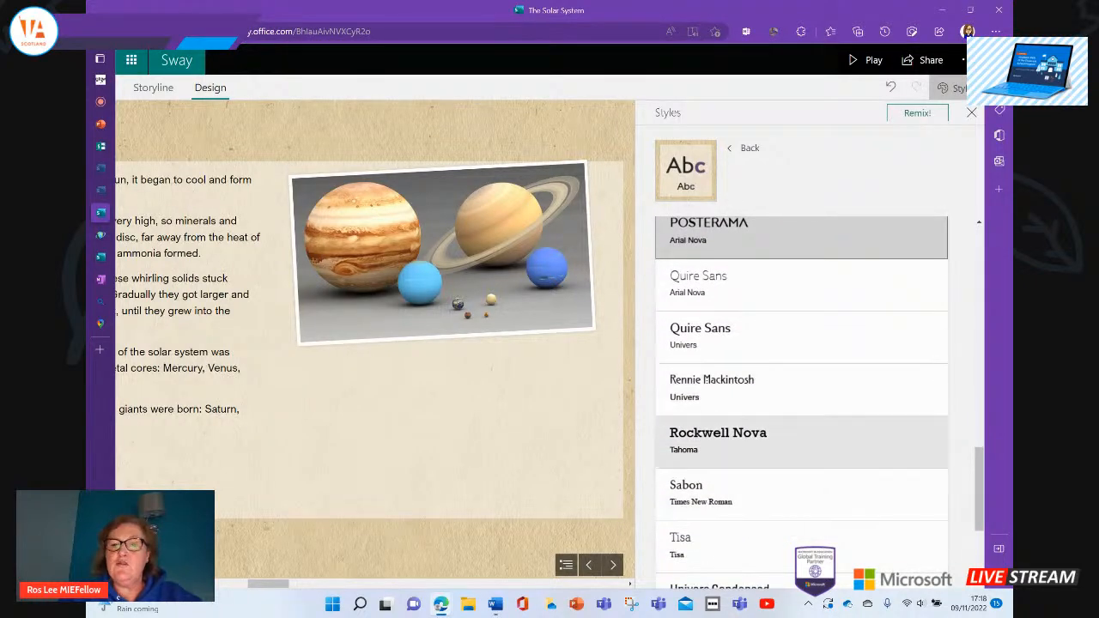
{"action": "left_click", "coordinate": [756, 388]}
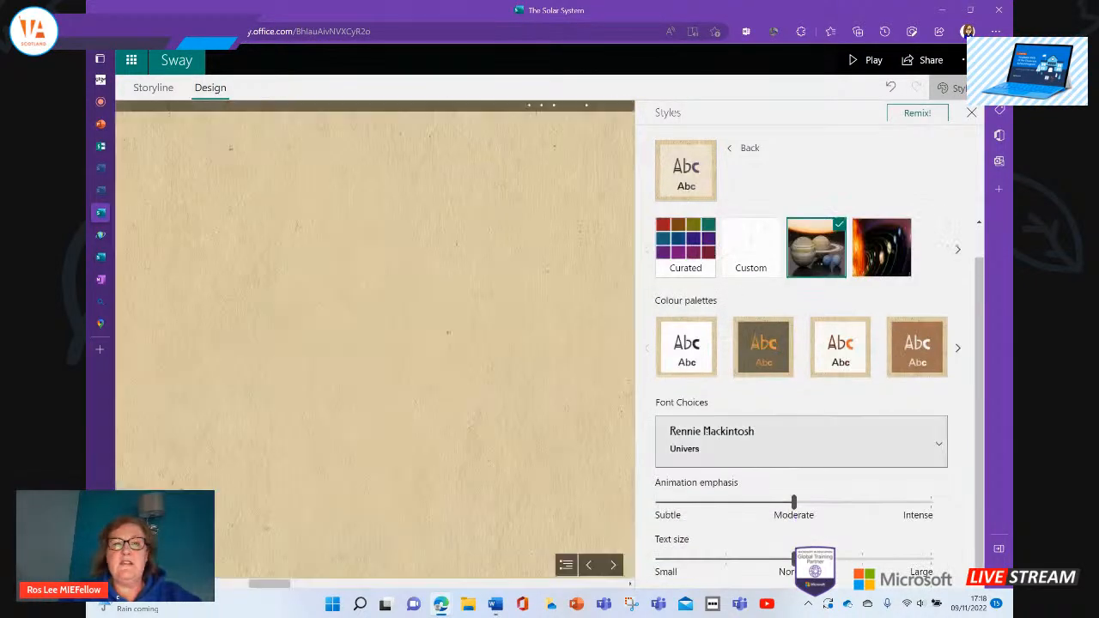
{"action": "scroll", "coordinate": [375, 343], "scroll_direction": "left", "scroll_amount": 10}
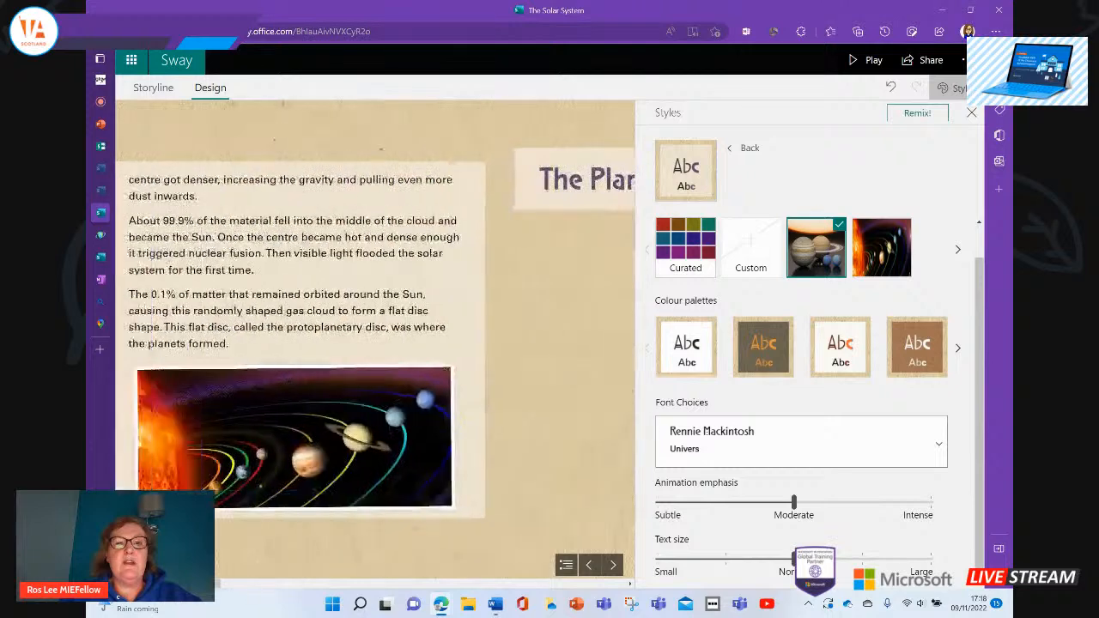
{"action": "scroll", "coordinate": [375, 344], "scroll_direction": "right", "scroll_amount": 4}
{"action": "scroll", "coordinate": [376, 343], "scroll_direction": "left", "scroll_amount": 1}
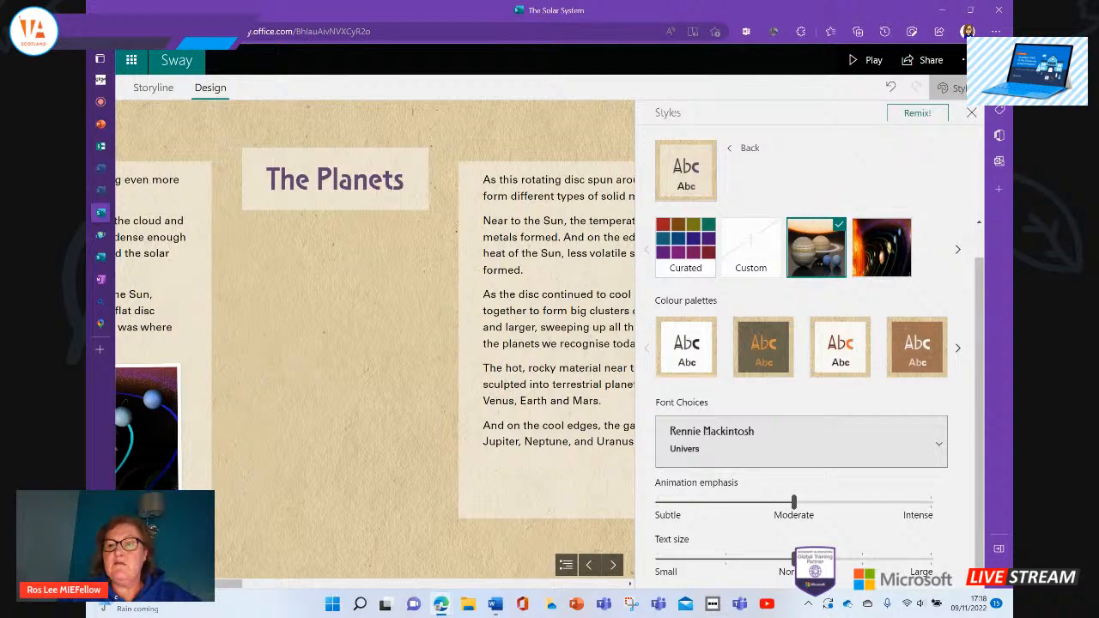
- Set both heading and body fonts to the Arial Nova pairing and check The Planets section in the preview
{"action": "left_click", "coordinate": [801, 442]}
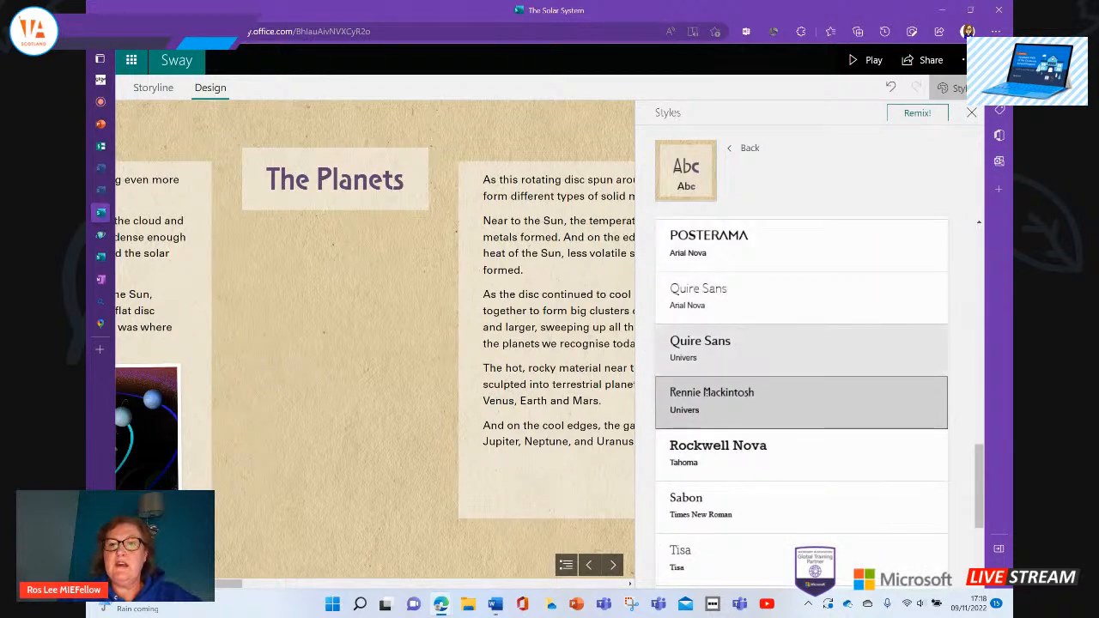
{"action": "scroll", "coordinate": [801, 395], "scroll_direction": "up", "scroll_amount": 10}
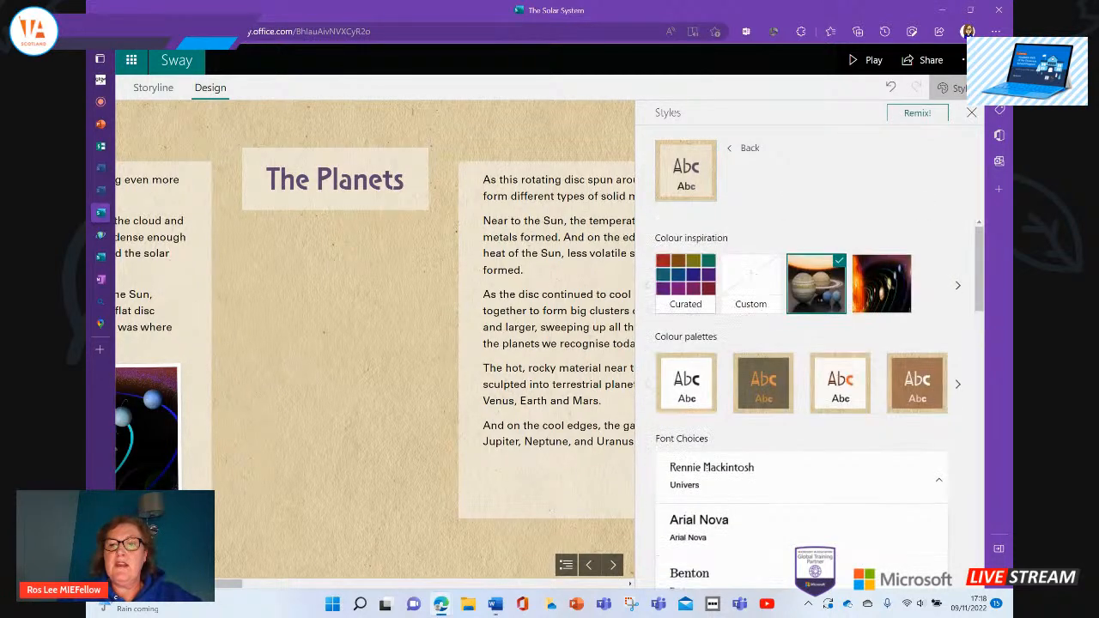
{"action": "left_click", "coordinate": [699, 525]}
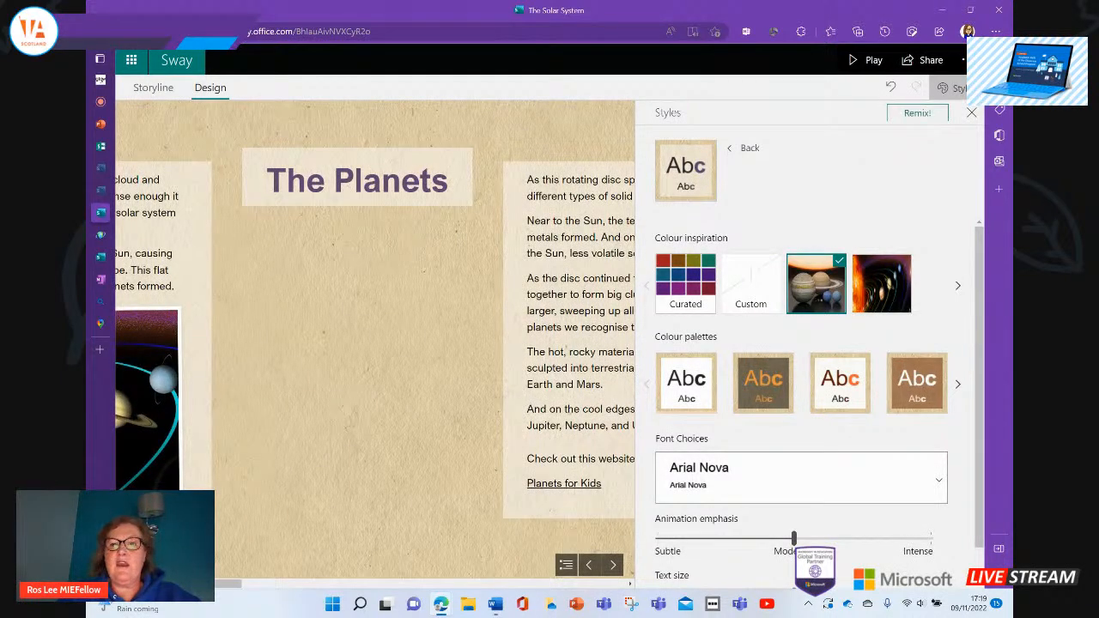
{"action": "scroll", "coordinate": [375, 339], "scroll_direction": "down", "scroll_amount": 1}
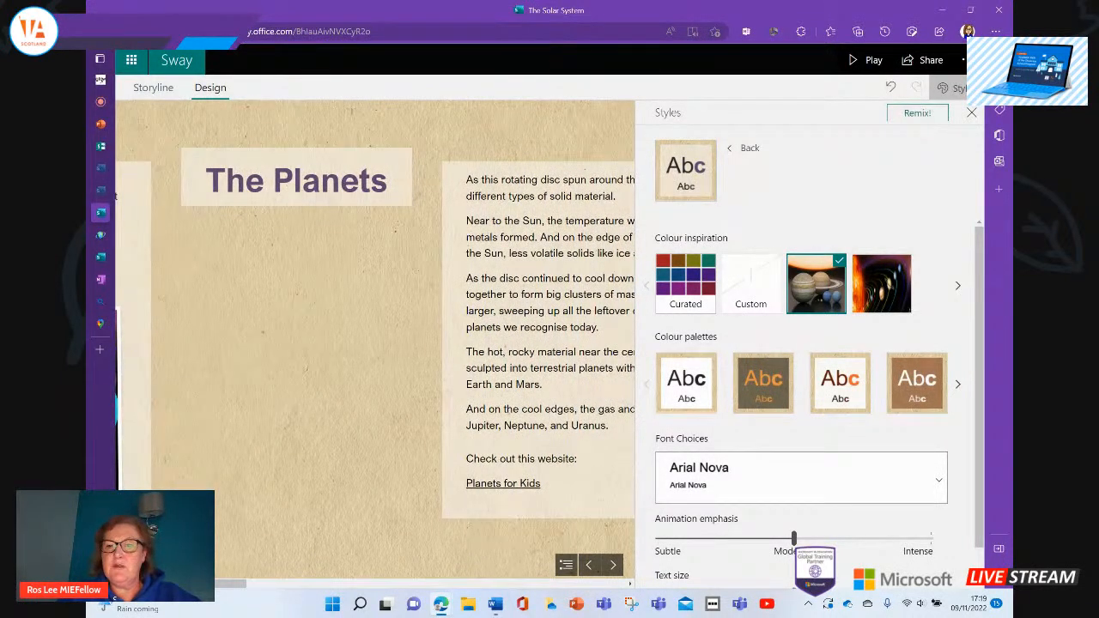
- Try the Intense animation emphasis on the Sway, and return it to Moderate
{"action": "scroll", "coordinate": [819, 398], "scroll_direction": "down", "scroll_amount": 1}
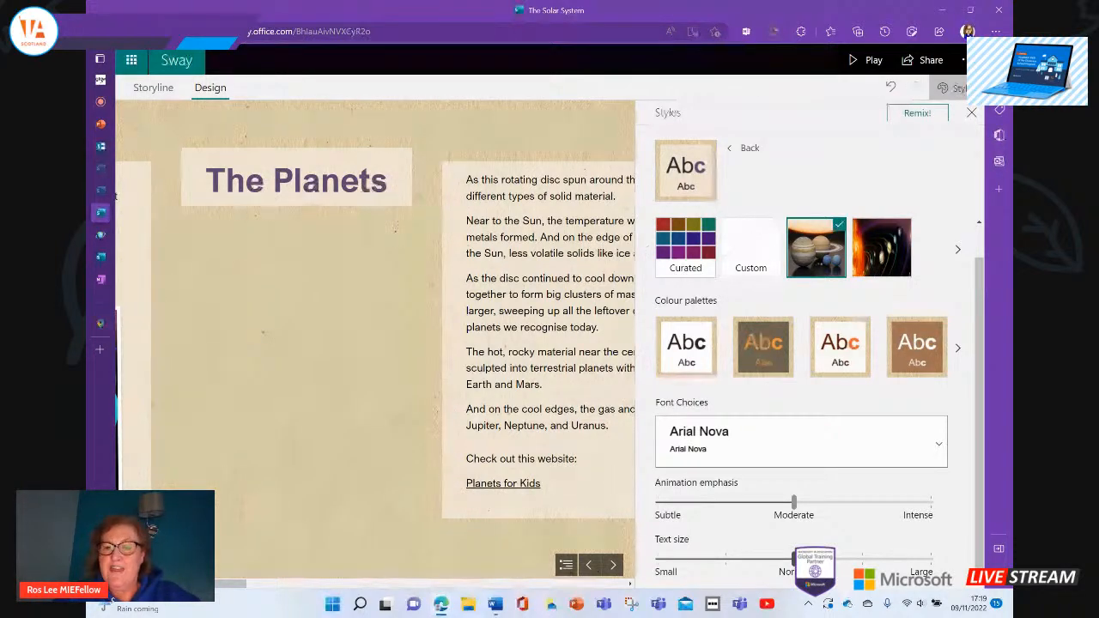
{"action": "left_click_drag", "start_coordinate": [795, 502], "coordinate": [930, 503]}
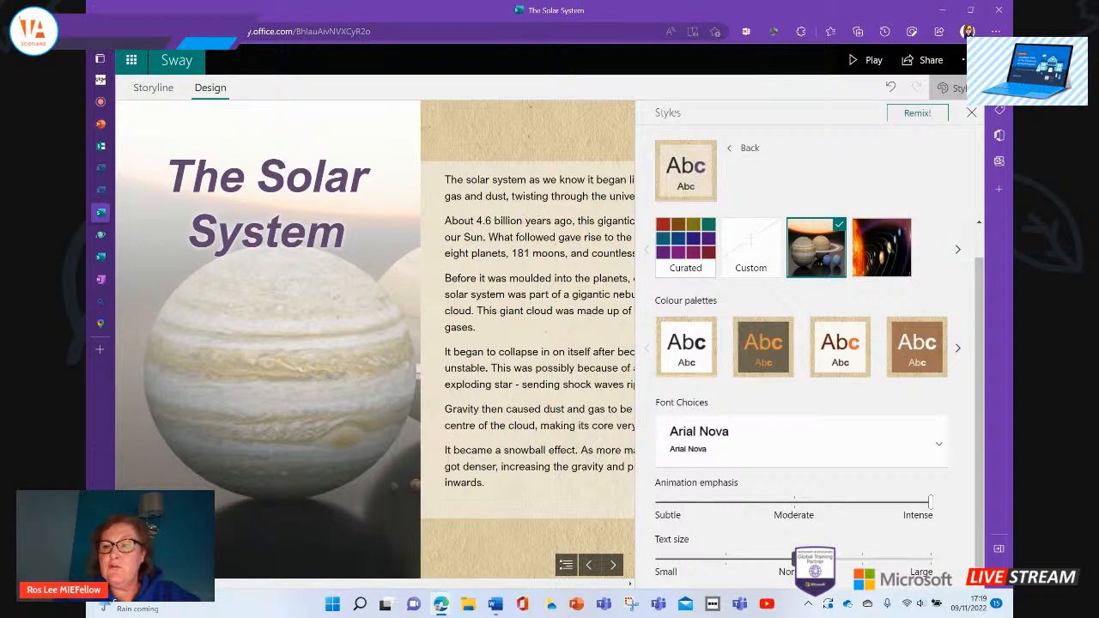
{"action": "left_click_drag", "start_coordinate": [930, 501], "coordinate": [794, 501]}
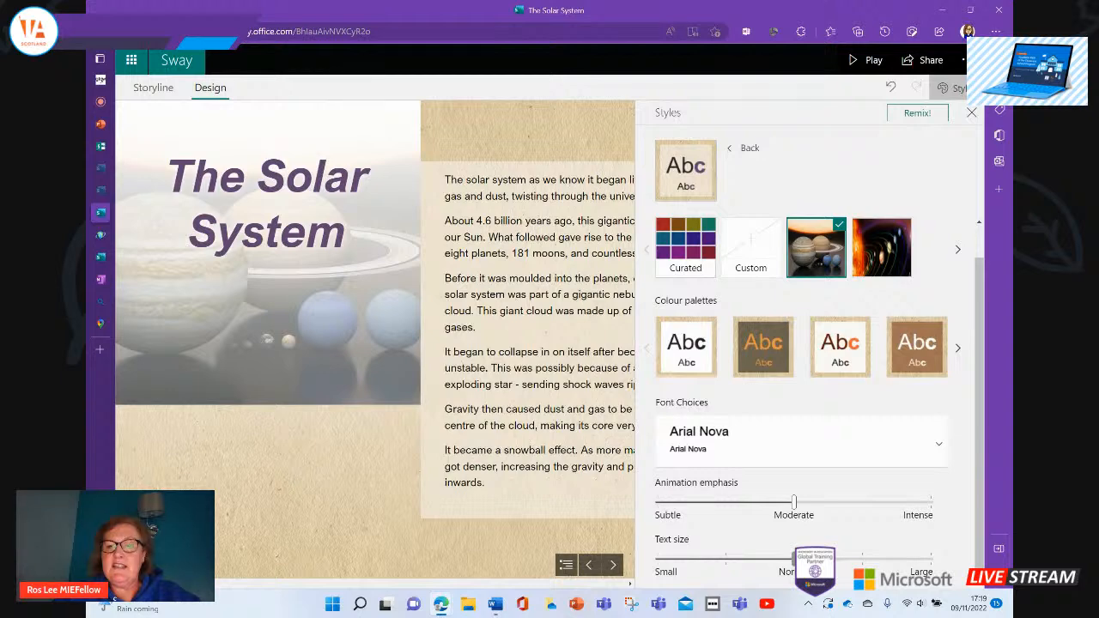
- Try the Small and Large text sizes, set the size midway between Normal and Large, and leave the style customisation
{"action": "left_click_drag", "start_coordinate": [795, 558], "coordinate": [658, 558]}
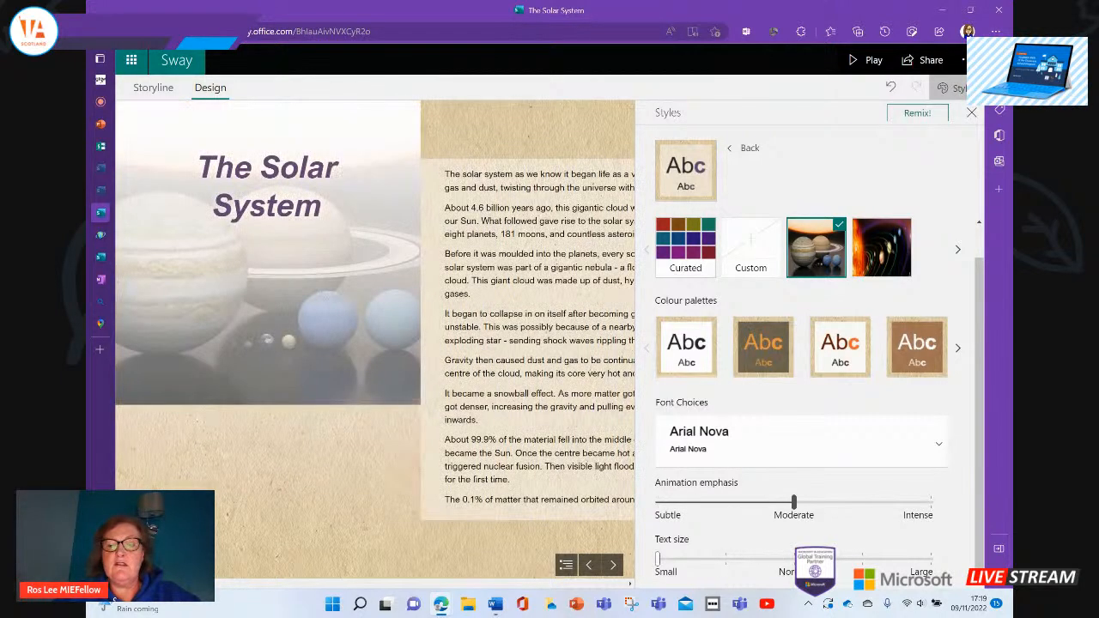
{"action": "left_click_drag", "start_coordinate": [658, 558], "coordinate": [930, 558]}
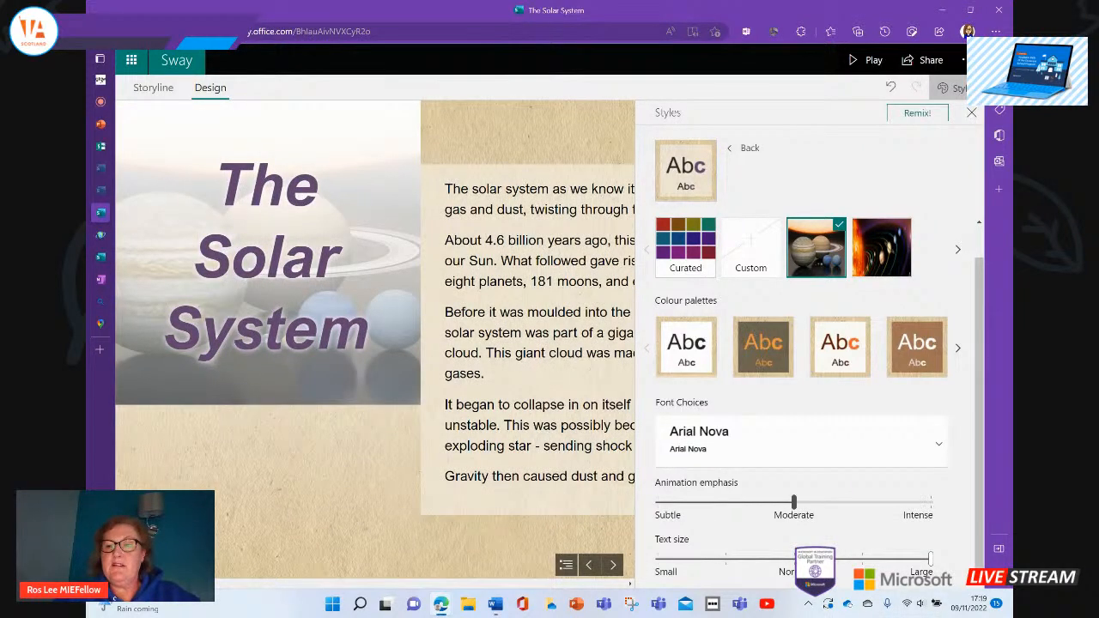
{"action": "left_click_drag", "start_coordinate": [930, 558], "coordinate": [861, 558]}
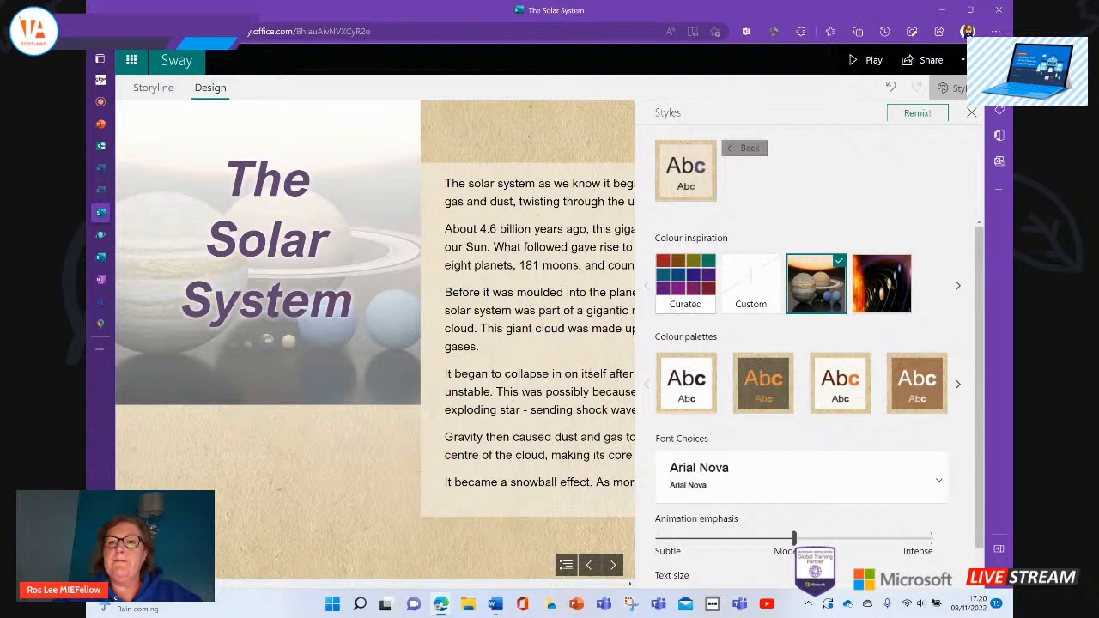
{"action": "left_click", "coordinate": [745, 147]}
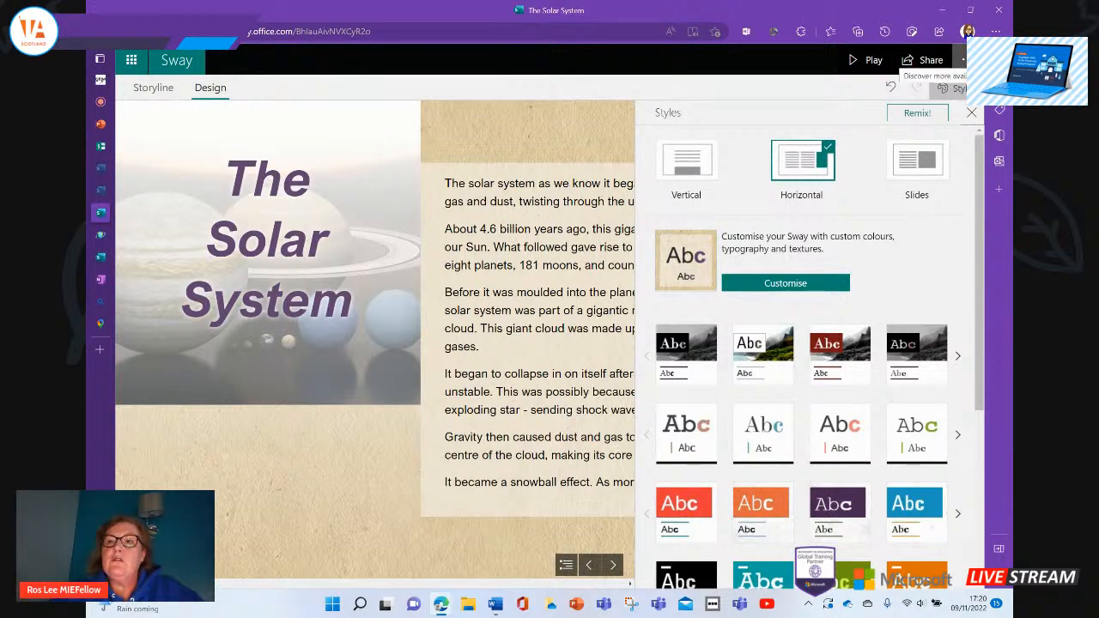
- Open the settings for this Sway, try switching Autoplay on and off again, and close the settings
{"action": "left_click", "coordinate": [963, 59]}
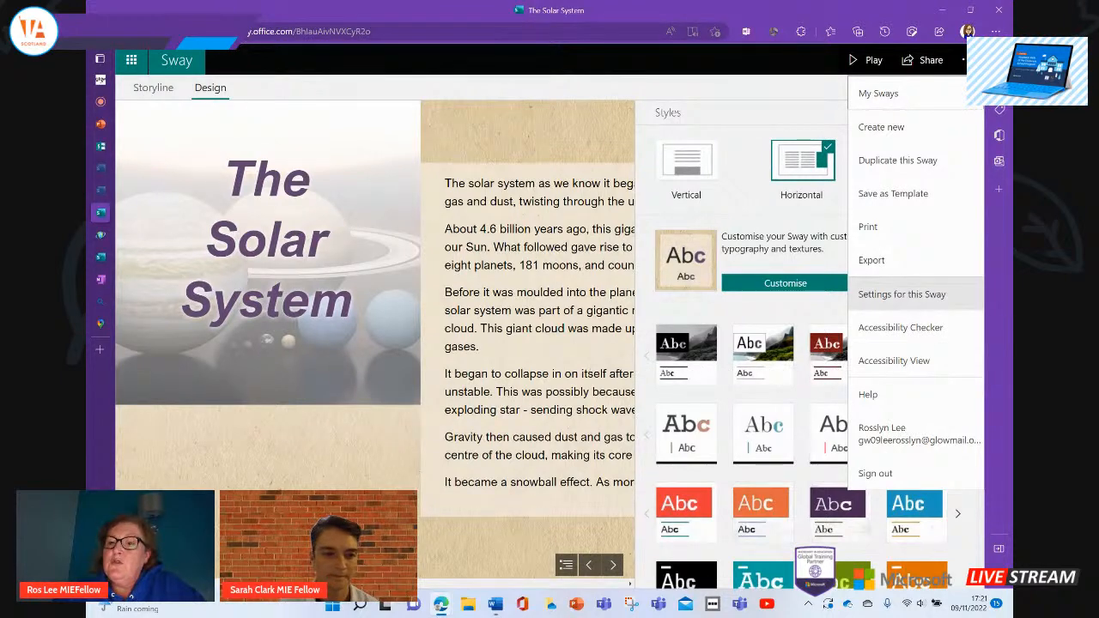
{"action": "left_click", "coordinate": [902, 294]}
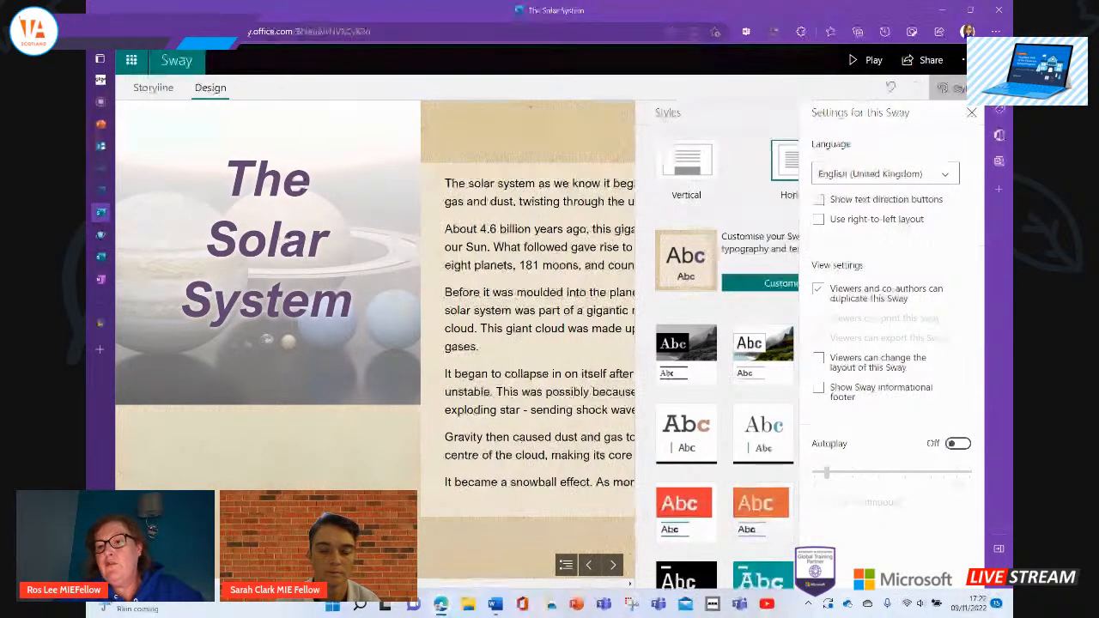
{"action": "left_click", "coordinate": [959, 444]}
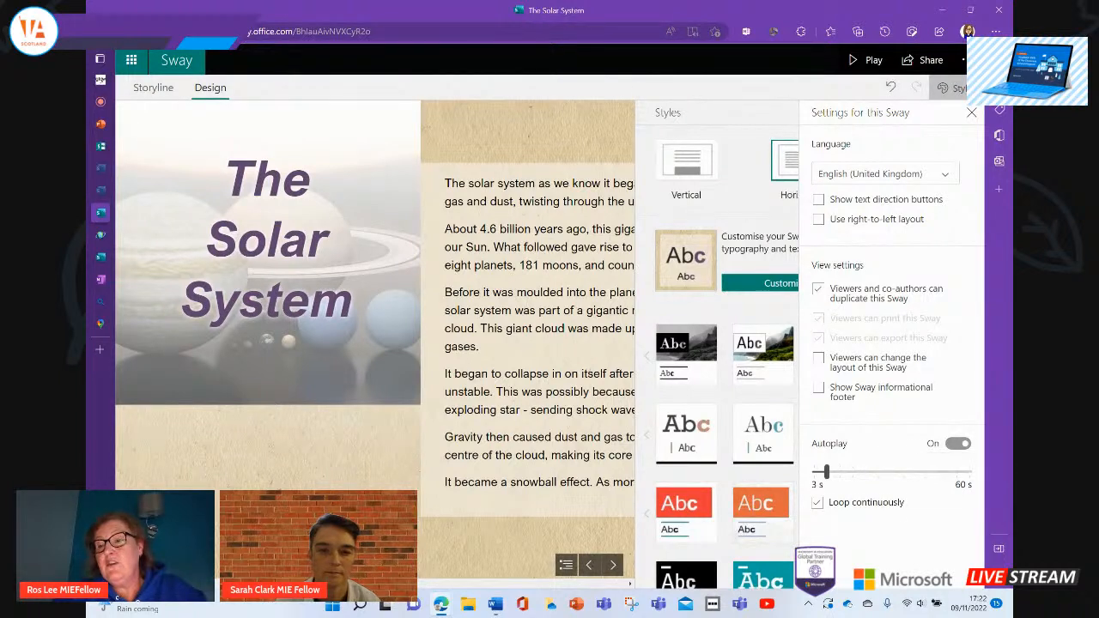
{"action": "left_click", "coordinate": [959, 444]}
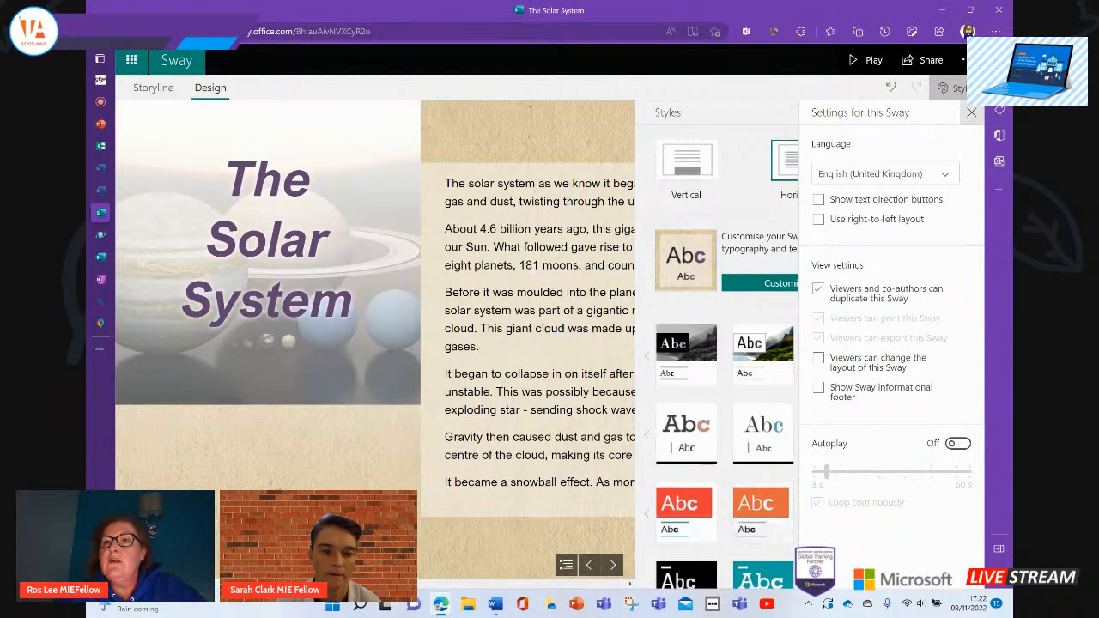
{"action": "left_click", "coordinate": [970, 112]}
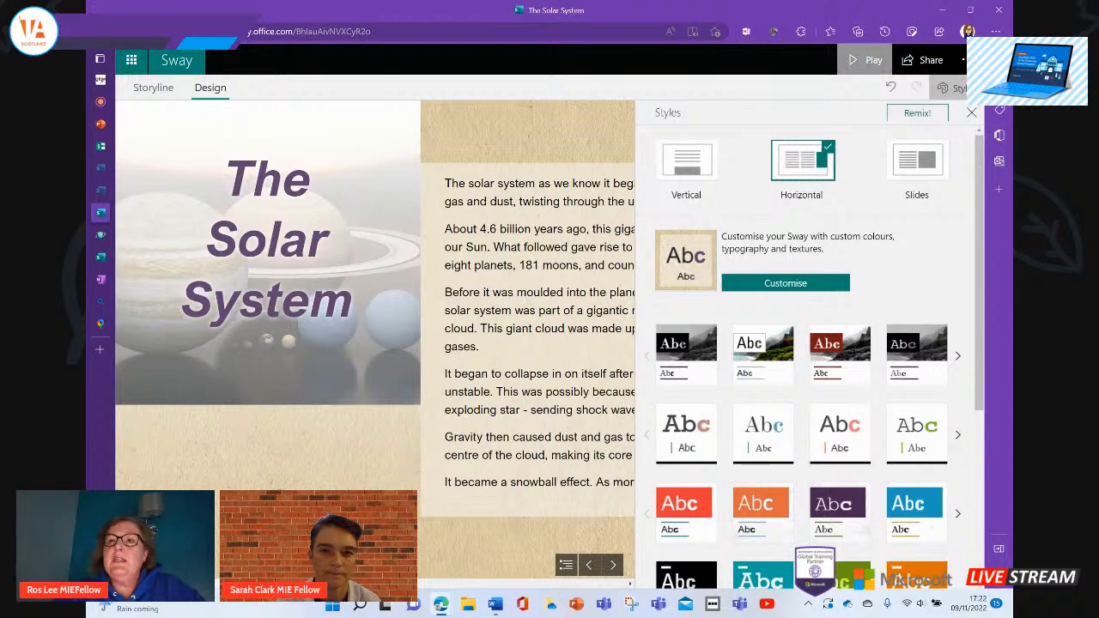
- Play the Solar System Sway and open its list of further options
{"action": "left_click", "coordinate": [865, 60]}
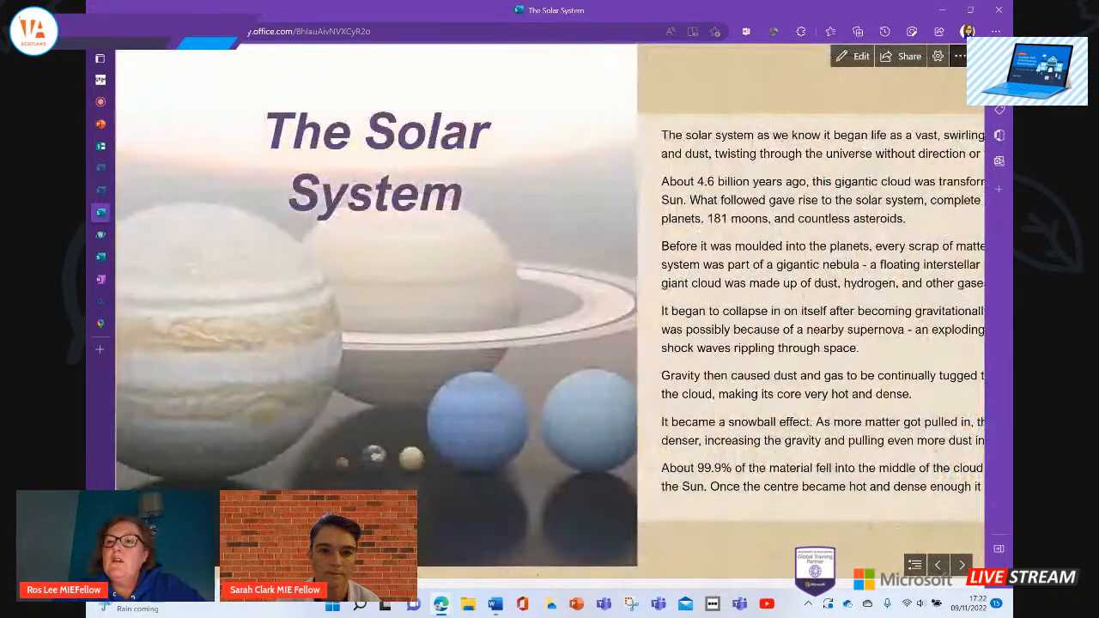
{"action": "left_click", "coordinate": [960, 55]}
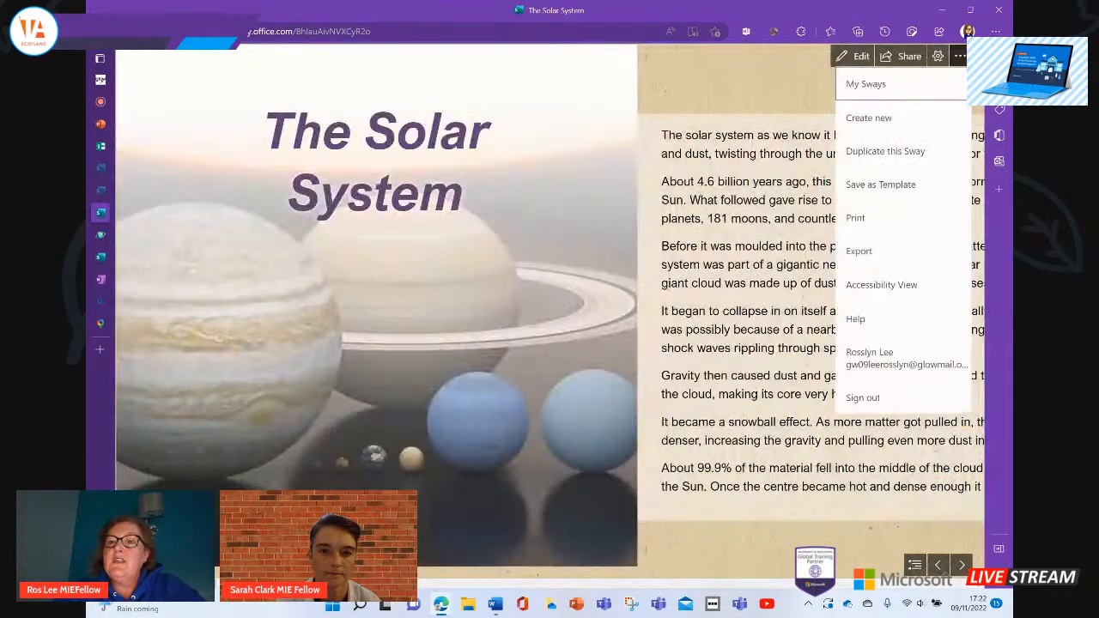
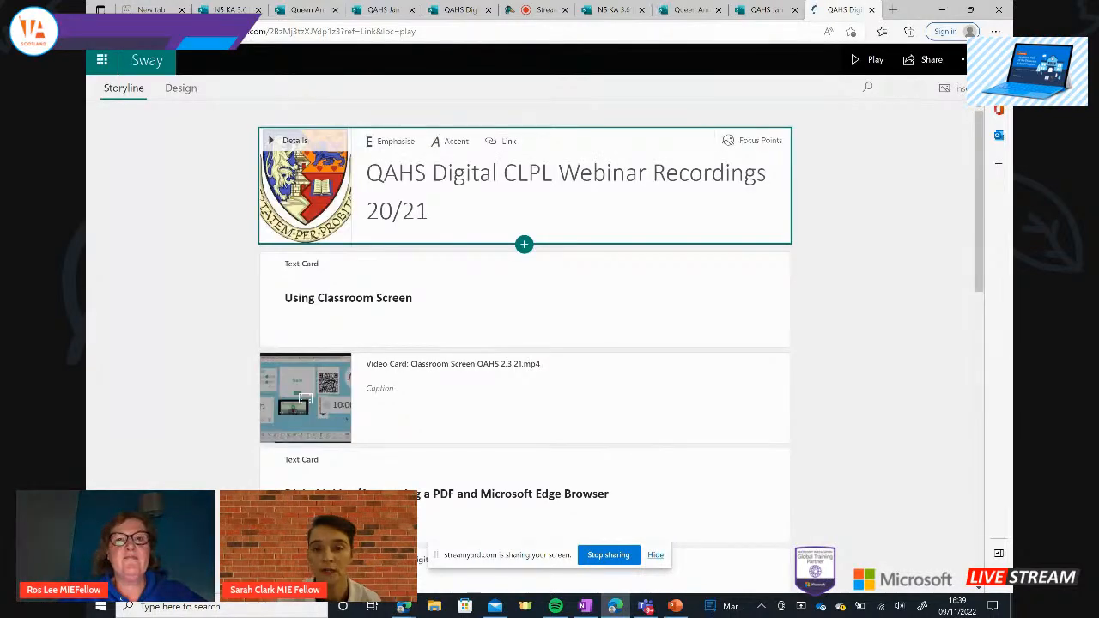
- Play the QAHS Digital CLPL Webinar Recordings Sway and look through its titled video sections
{"action": "left_click", "coordinate": [869, 59]}
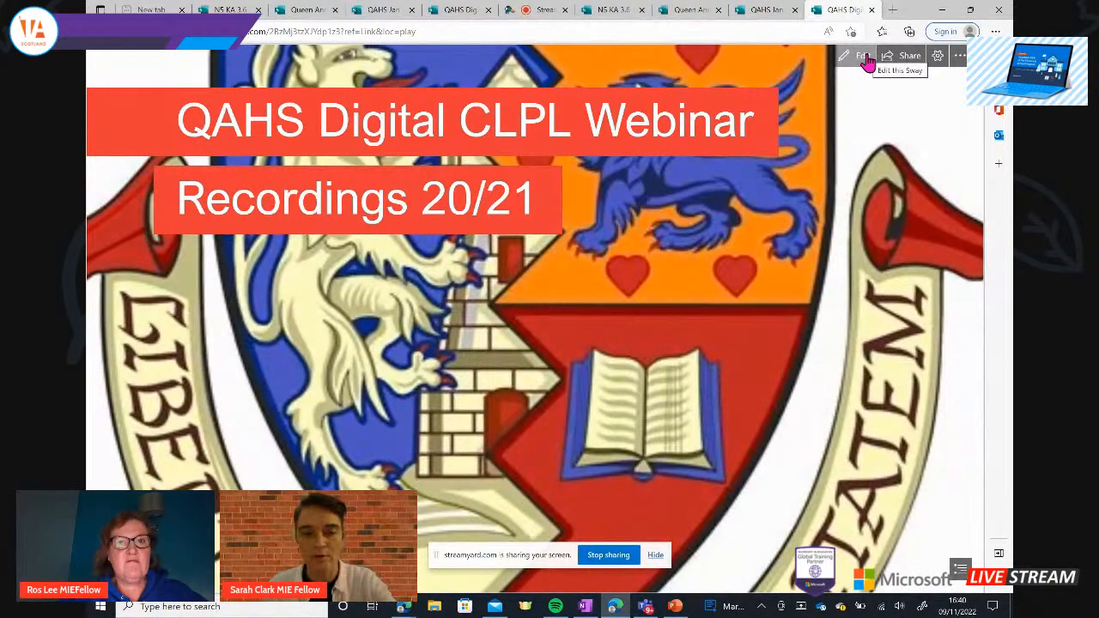
{"action": "scroll", "coordinate": [533, 317], "scroll_direction": "down", "scroll_amount": 5}
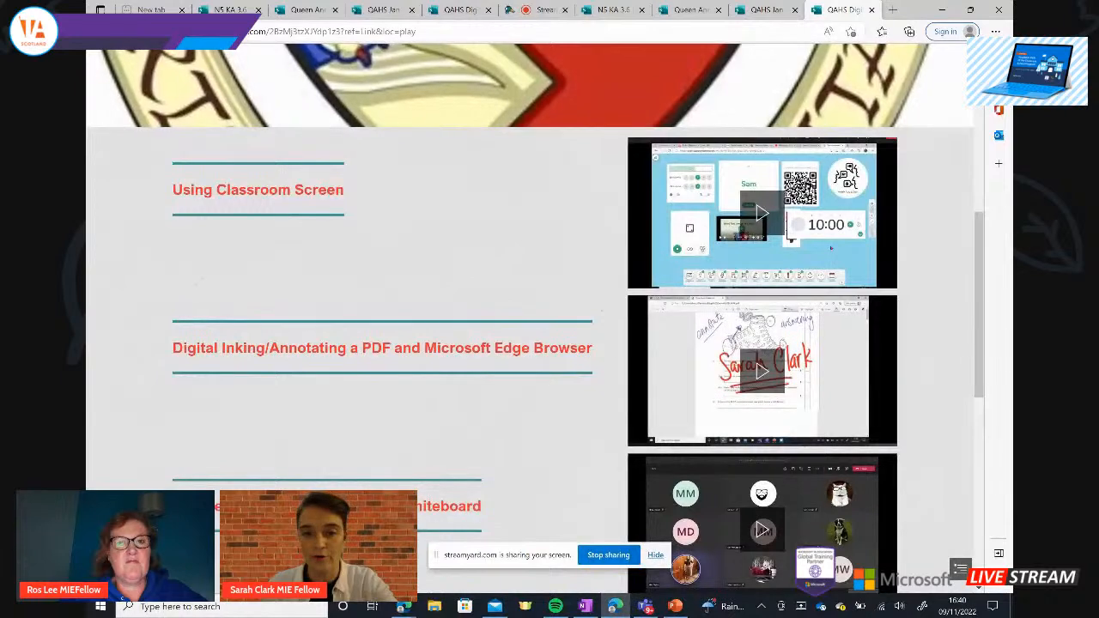
{"action": "scroll", "coordinate": [532, 318], "scroll_direction": "down", "scroll_amount": 1}
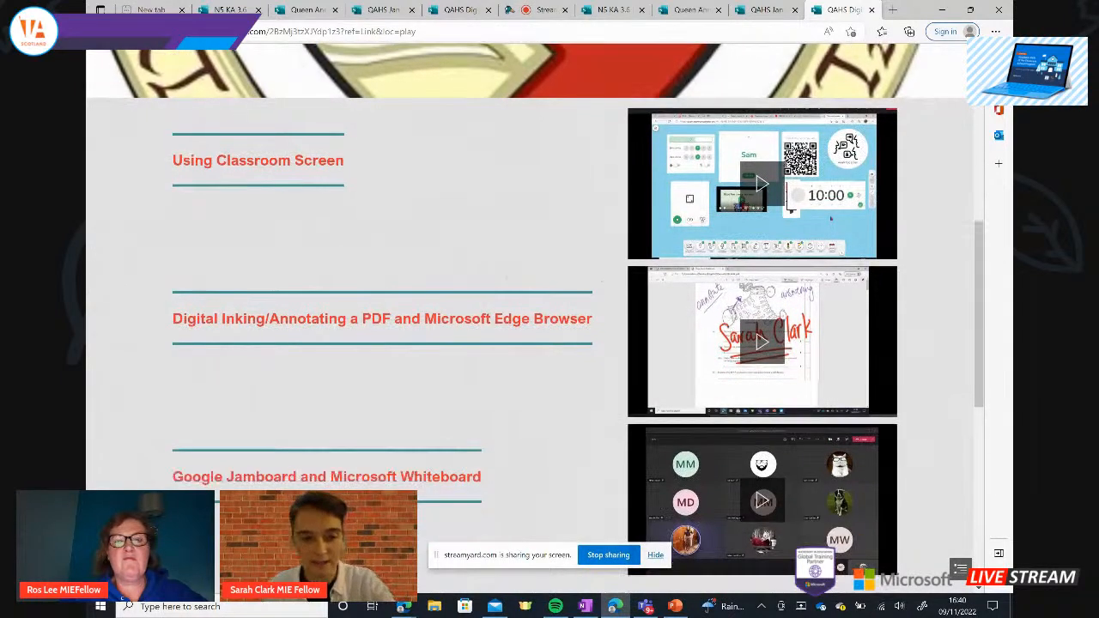
- Look through the recordings from Using Classroom Screen to West OS Video Platform in Glow and return to the Sway's title
{"action": "scroll", "coordinate": [532, 318], "scroll_direction": "down", "scroll_amount": 3}
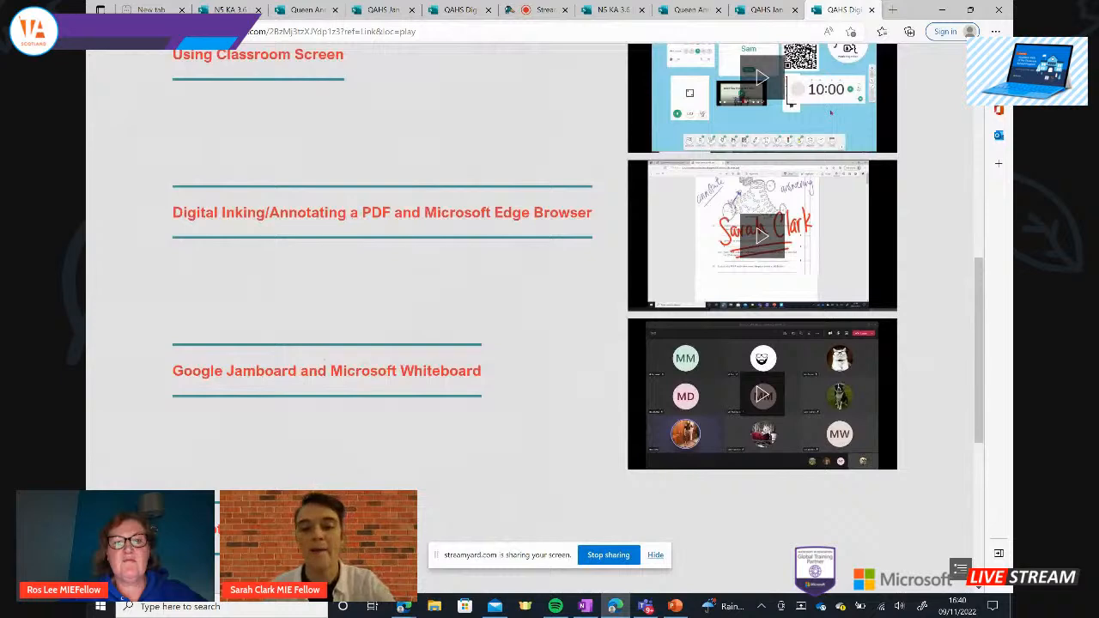
{"action": "scroll", "coordinate": [532, 318], "scroll_direction": "down", "scroll_amount": 5}
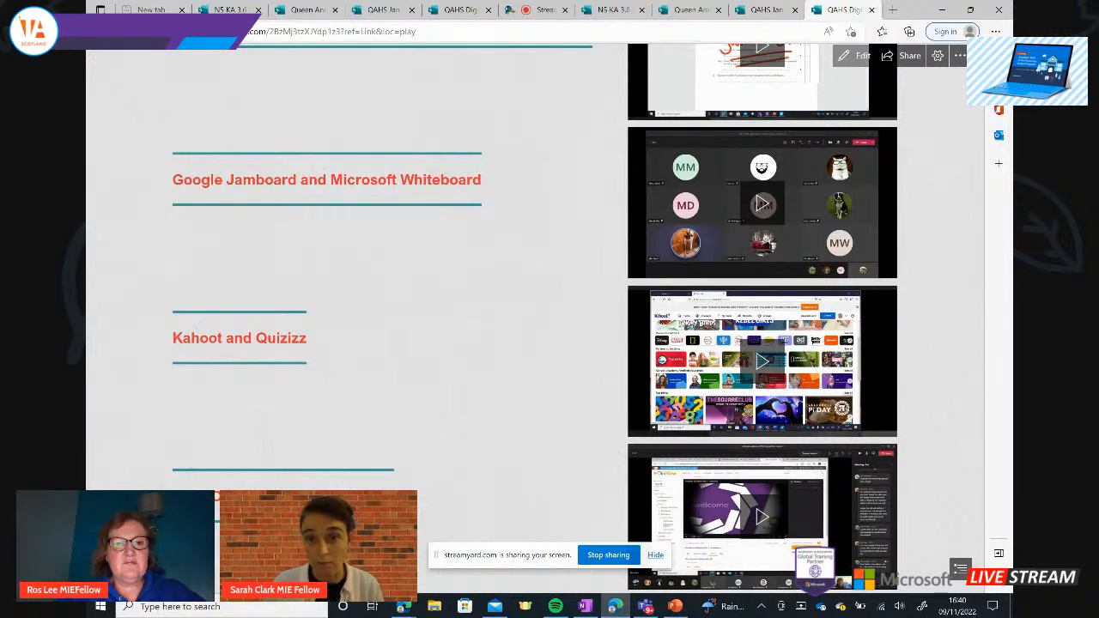
{"action": "scroll", "coordinate": [532, 326], "scroll_direction": "up", "scroll_amount": 5}
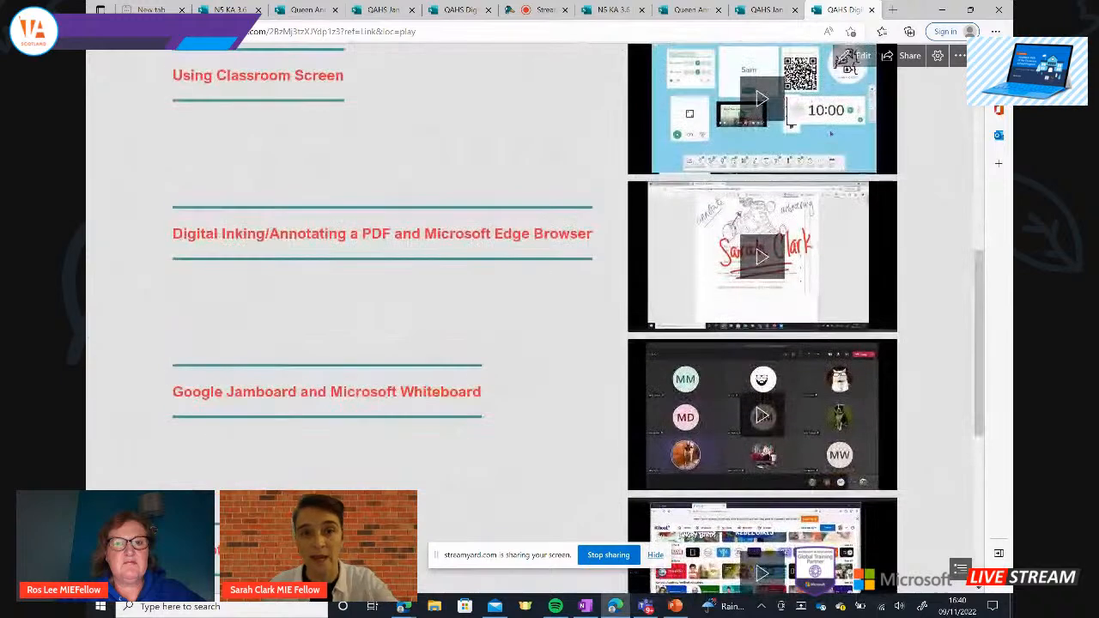
{"action": "scroll", "coordinate": [532, 318], "scroll_direction": "up", "scroll_amount": 1}
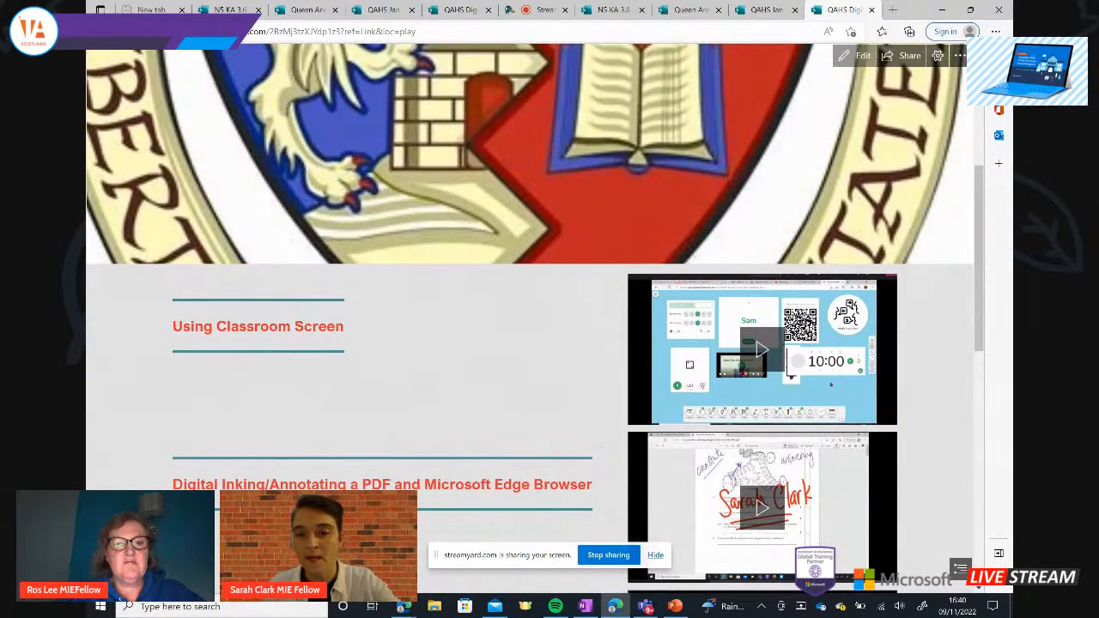
{"action": "scroll", "coordinate": [532, 318], "scroll_direction": "down", "scroll_amount": 2}
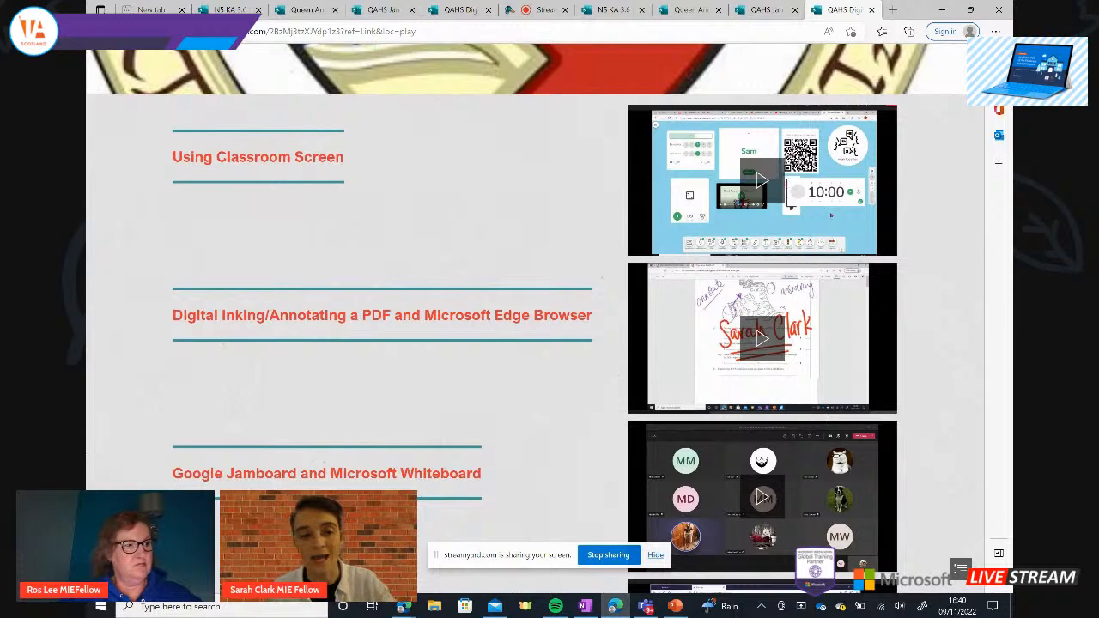
{"action": "scroll", "coordinate": [532, 318], "scroll_direction": "down", "scroll_amount": 5}
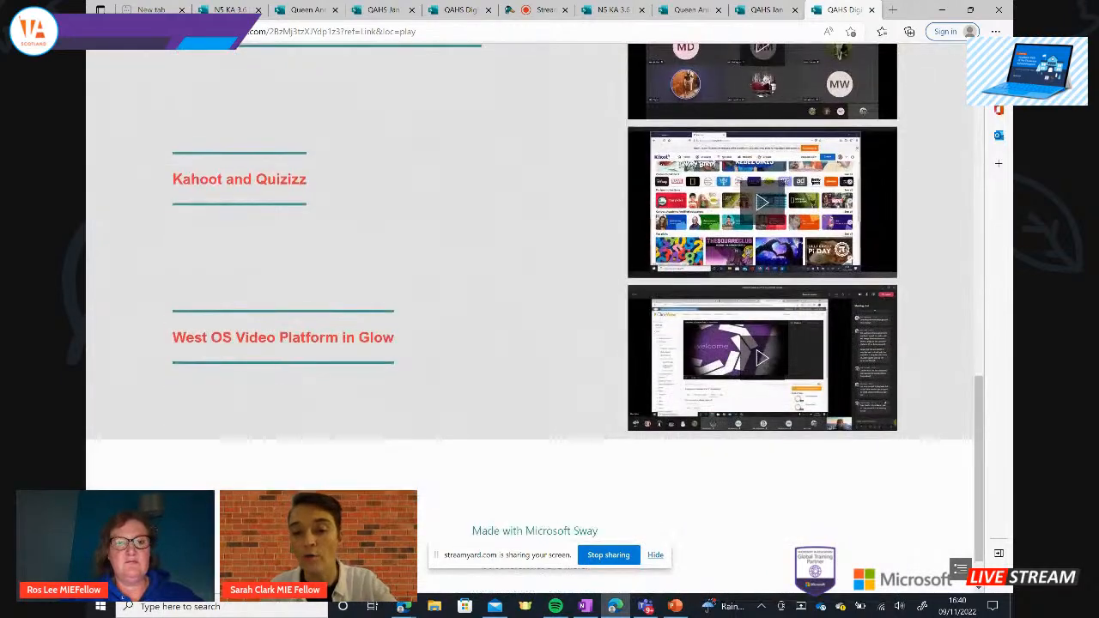
{"action": "scroll", "coordinate": [532, 301], "scroll_direction": "up", "scroll_amount": 1}
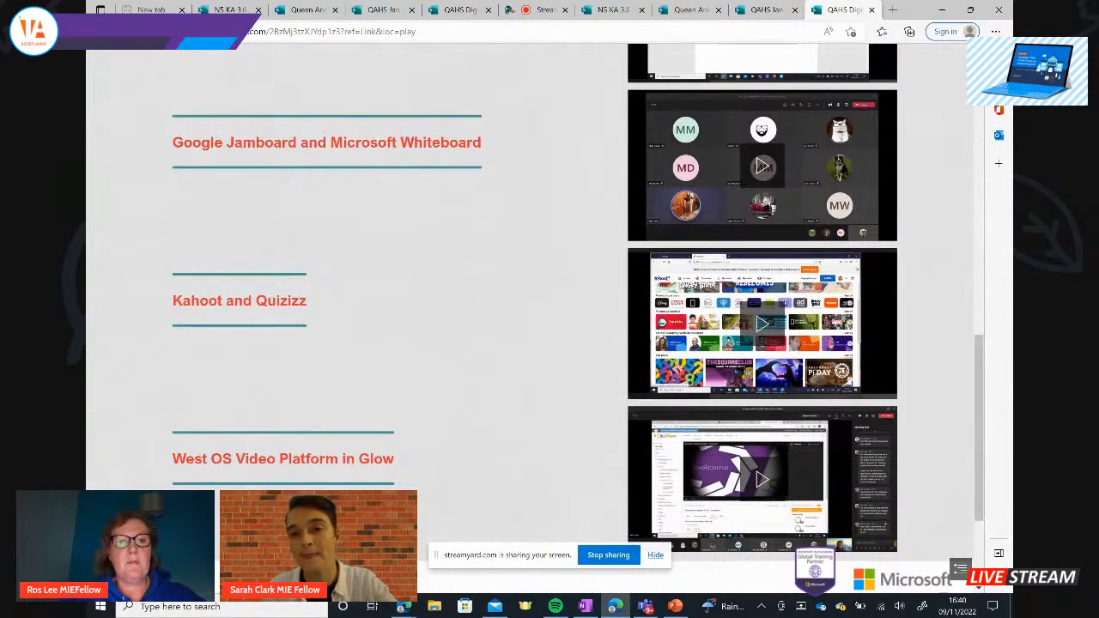
{"action": "scroll", "coordinate": [532, 318], "scroll_direction": "up", "scroll_amount": 10}
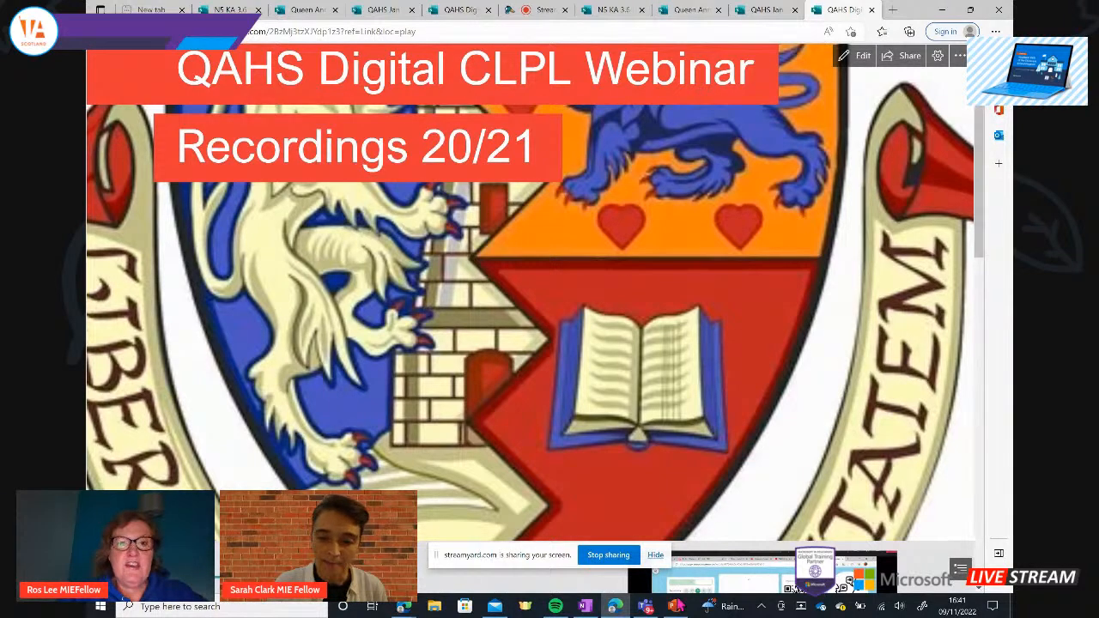
- Show the Student Sways slide in the PowerPoint presentation and switch back to the webinar recordings Sway in the browser
{"action": "left_click", "coordinate": [675, 606]}
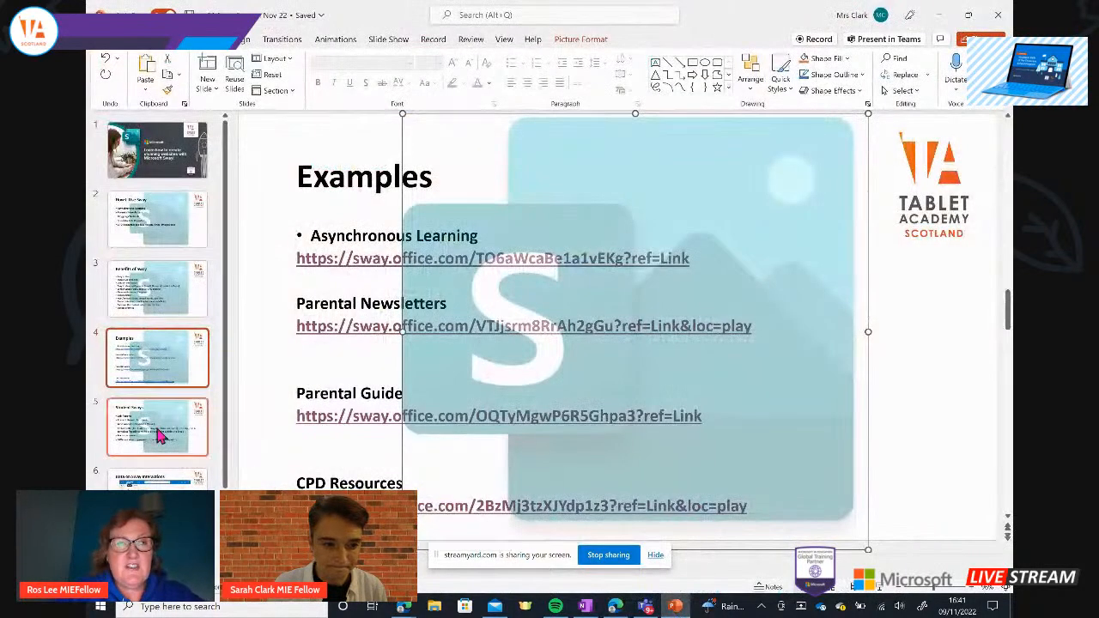
{"action": "left_click", "coordinate": [160, 438]}
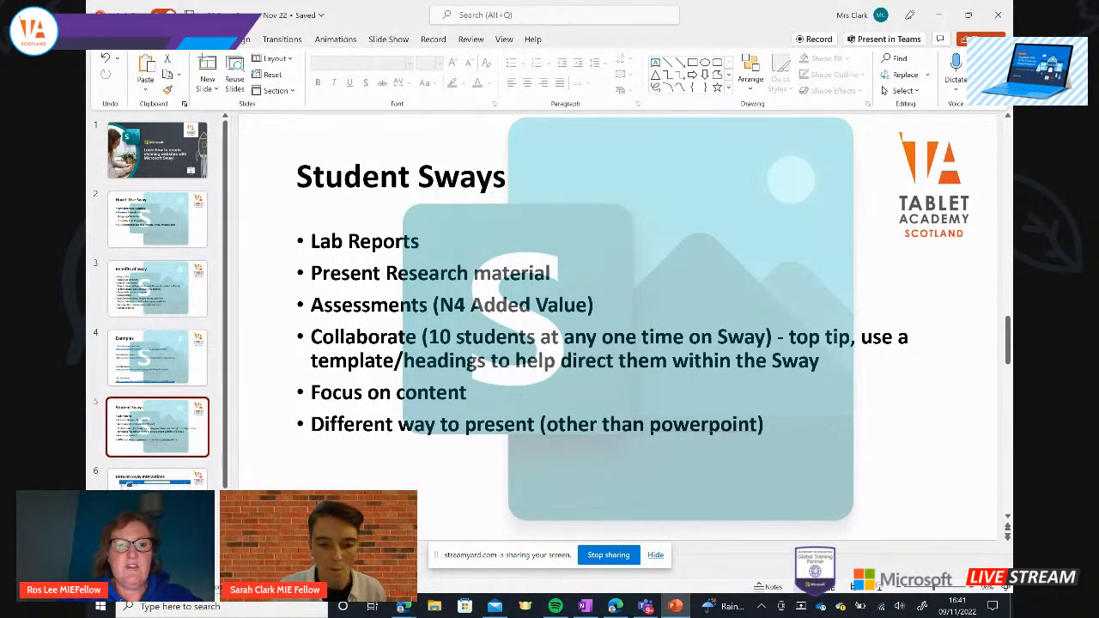
{"action": "left_click", "coordinate": [403, 606]}
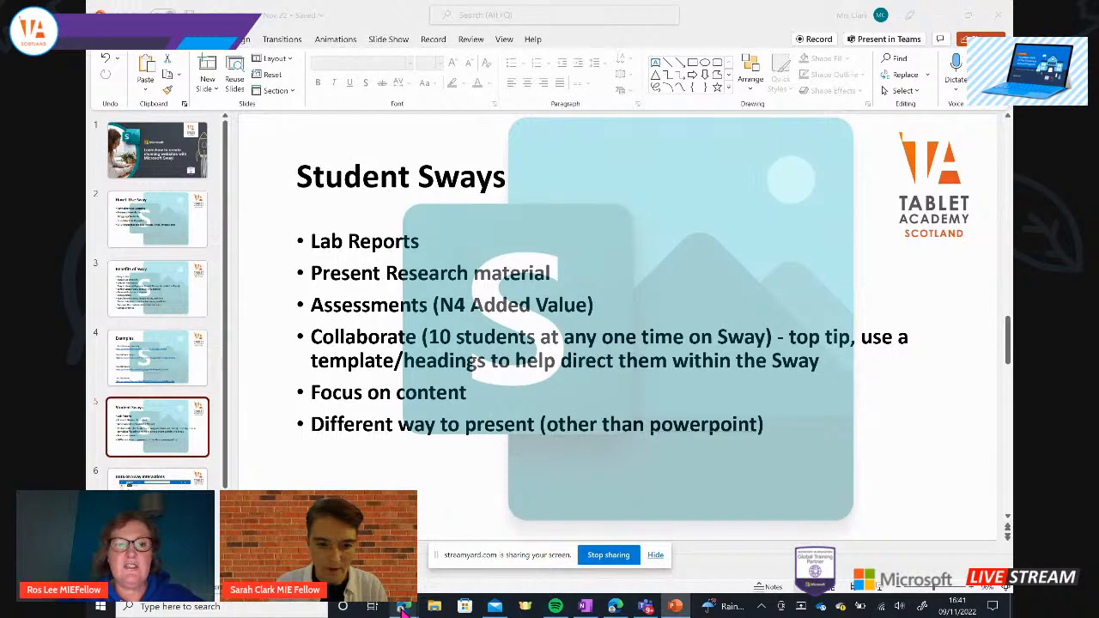
{"action": "mouse_move", "coordinate": [403, 606]}
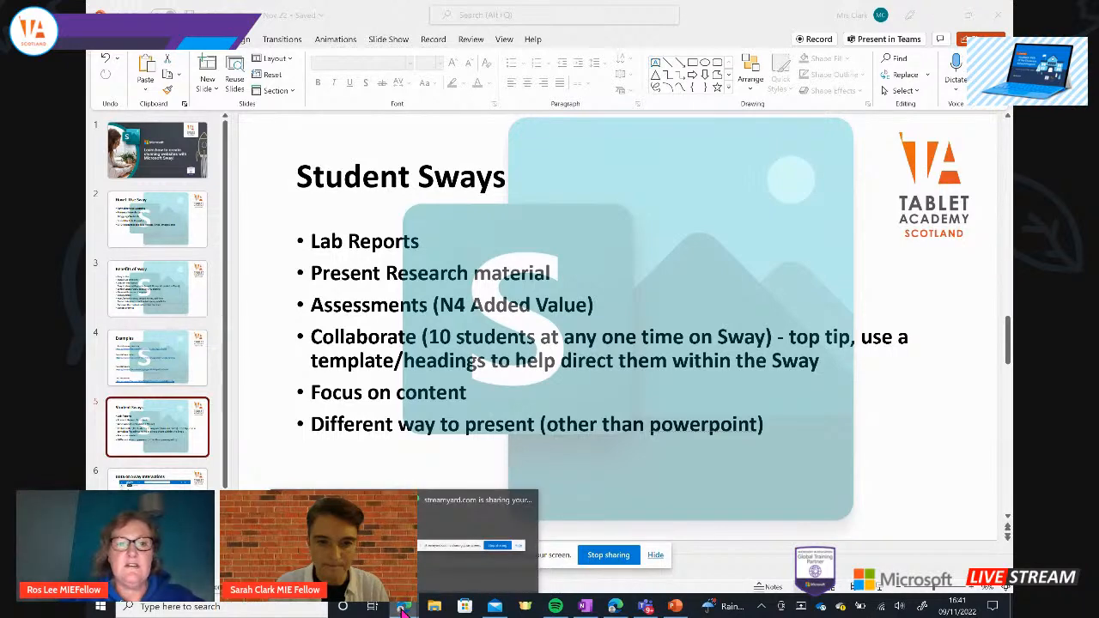
{"action": "left_click", "coordinate": [404, 606]}
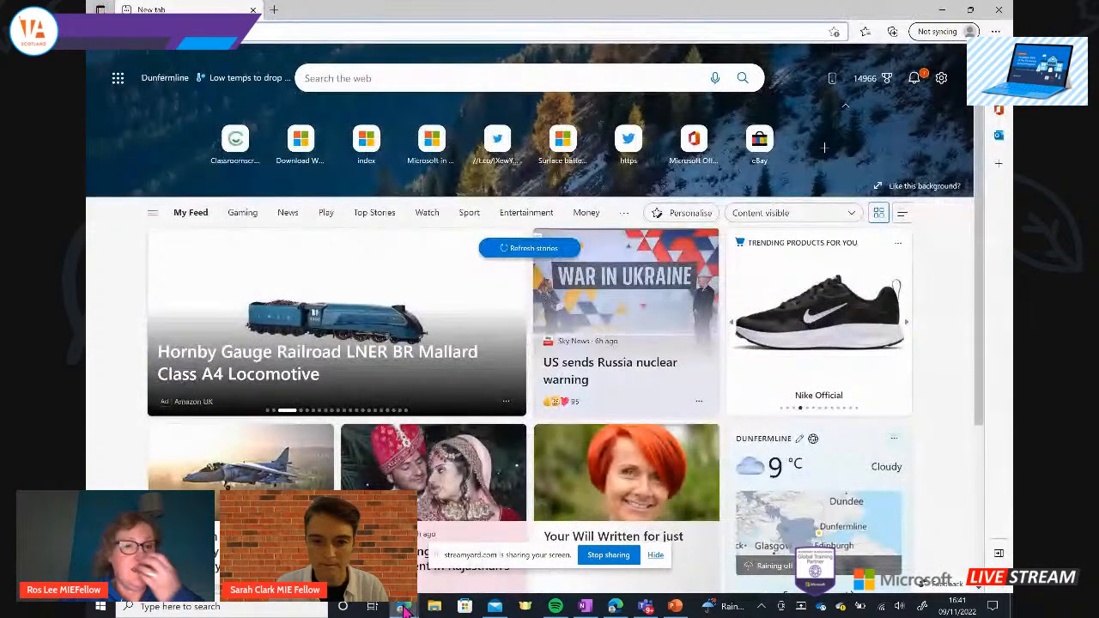
{"action": "left_click", "coordinate": [403, 606]}
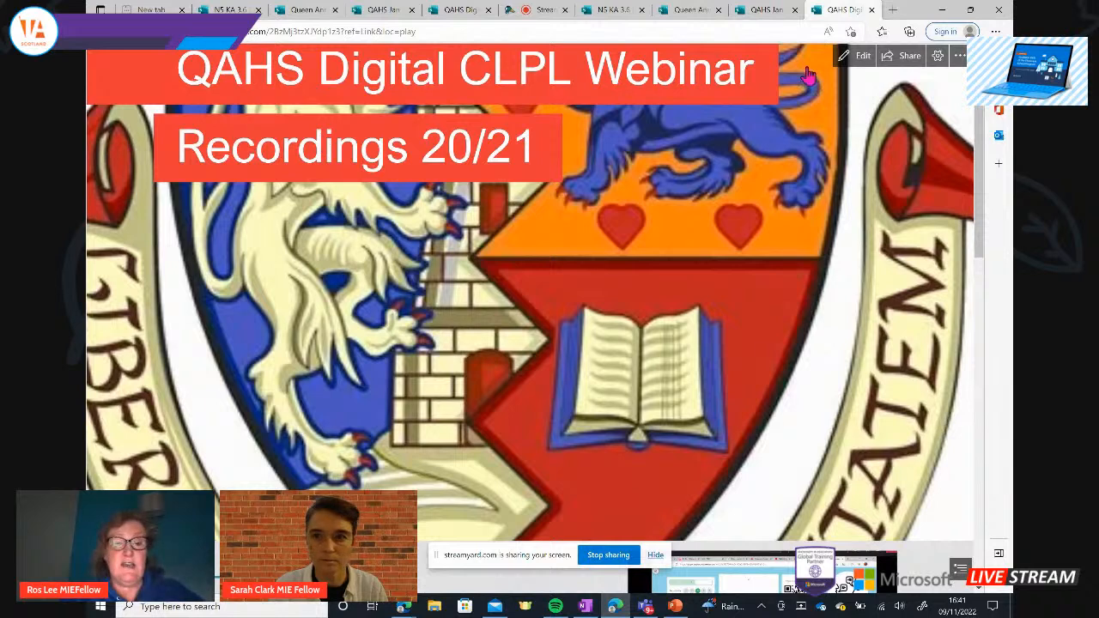
- Open the webinar recordings Sway for editing, and go from there to the Sway home page to view My Sways
{"action": "left_click", "coordinate": [858, 56]}
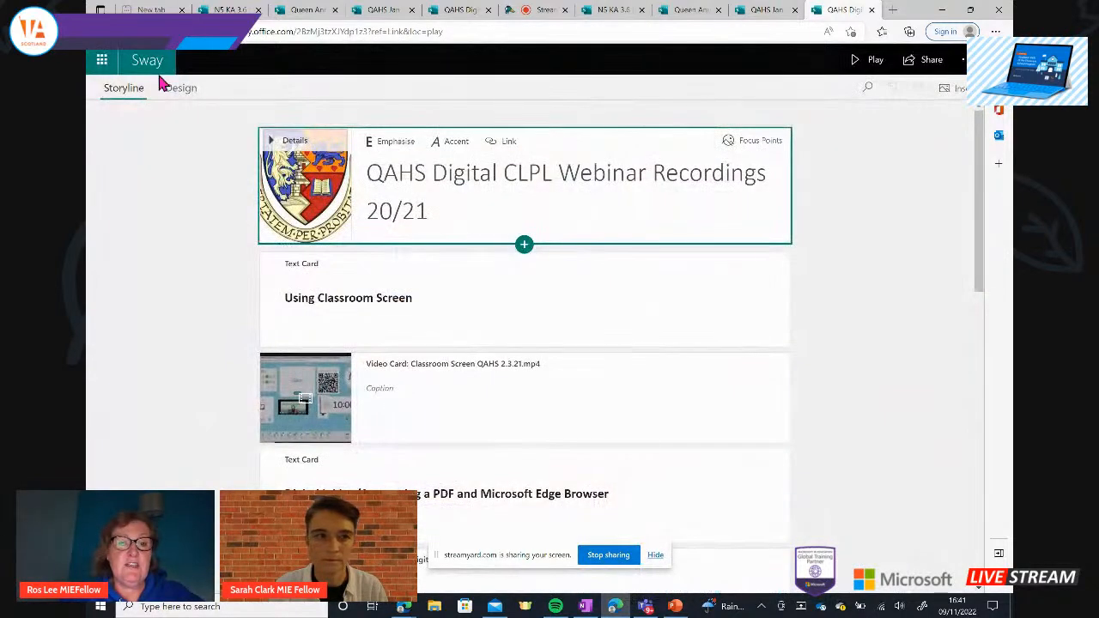
{"action": "left_click", "coordinate": [139, 62]}
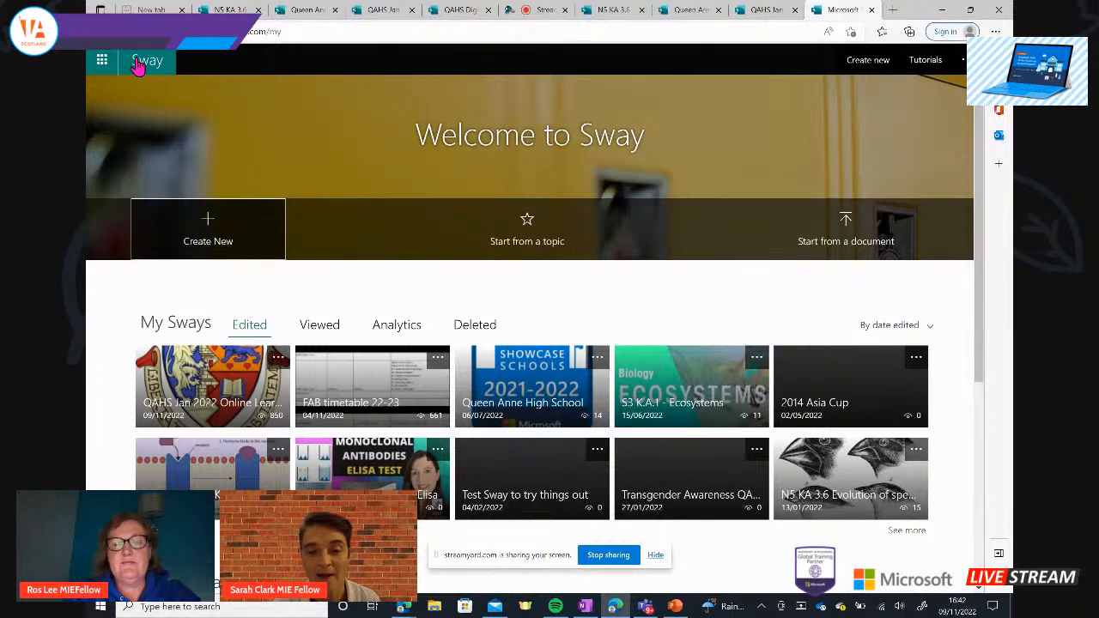
{"action": "scroll", "coordinate": [138, 65], "scroll_direction": "down", "scroll_amount": 2}
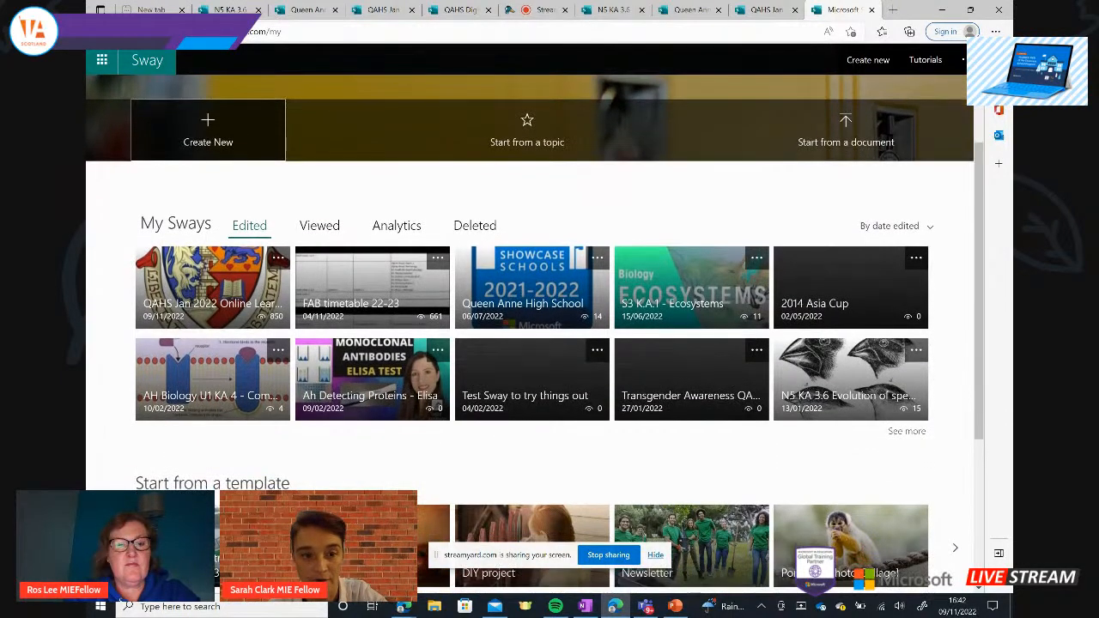
{"action": "scroll", "coordinate": [529, 335], "scroll_direction": "up", "scroll_amount": 2}
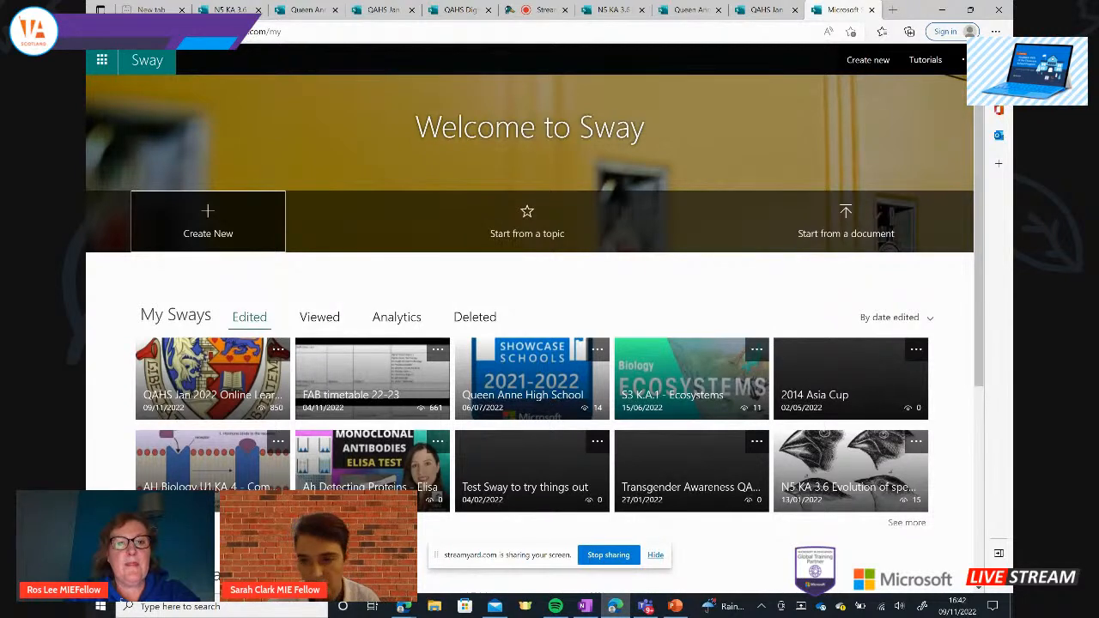
{"action": "scroll", "coordinate": [530, 335], "scroll_direction": "down", "scroll_amount": 1}
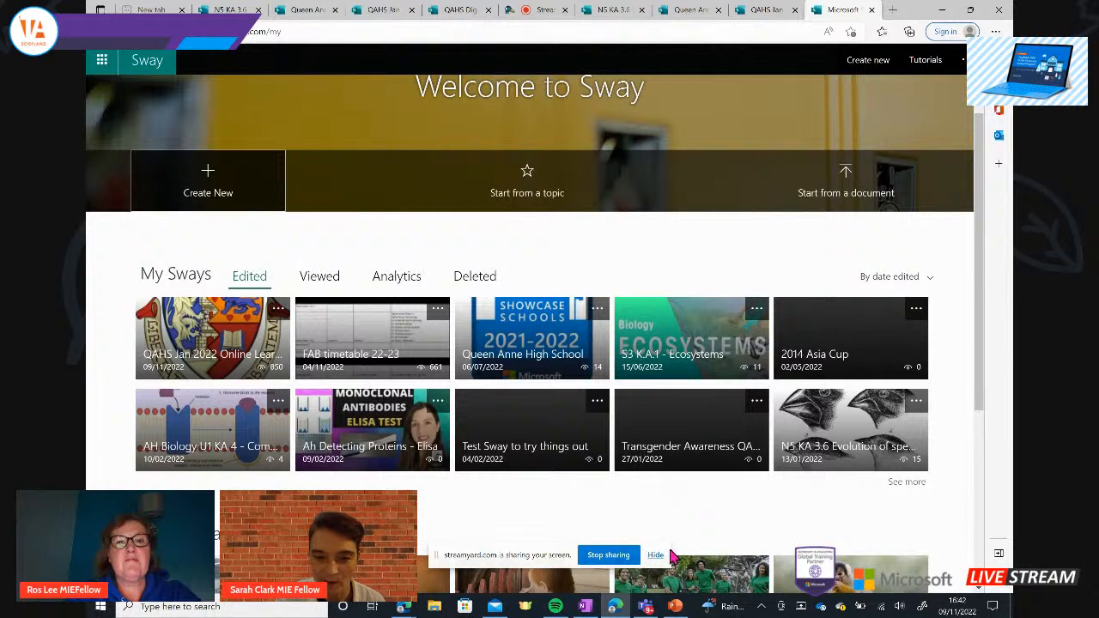
- Open Sway from the apps on the Office home page and display the recent Sways as a list
{"action": "left_click", "coordinate": [98, 59]}
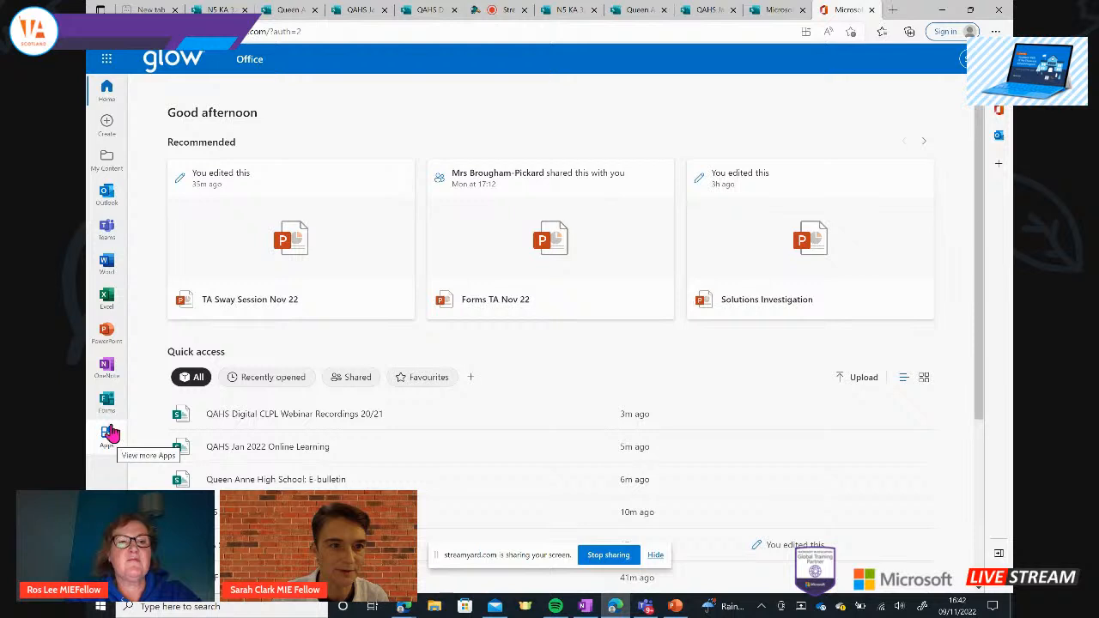
{"action": "left_click", "coordinate": [109, 438]}
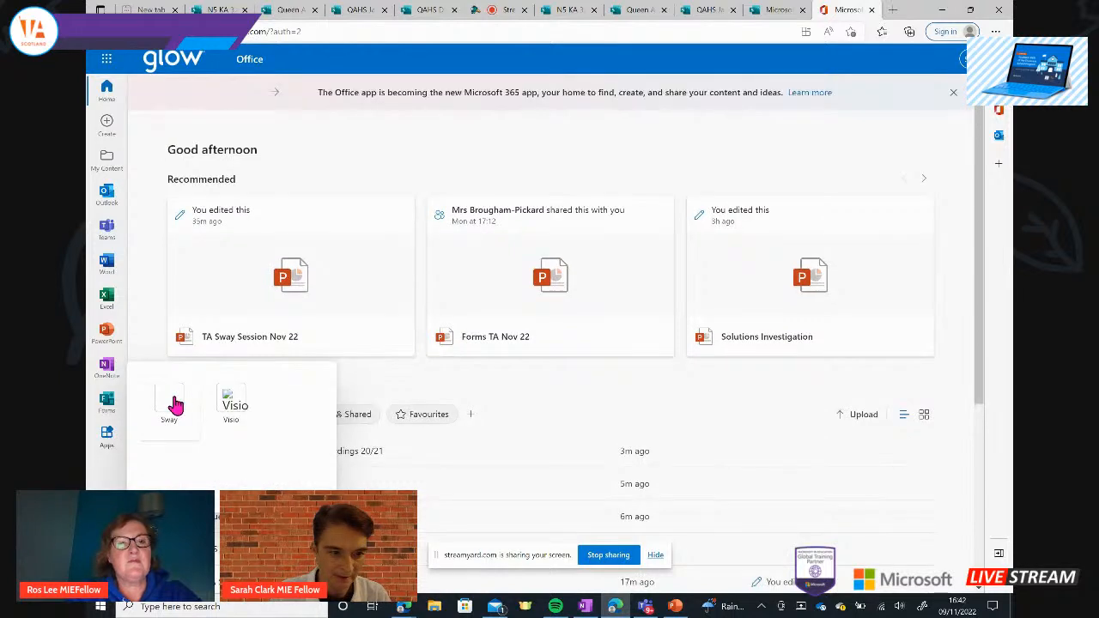
{"action": "left_click", "coordinate": [175, 401]}
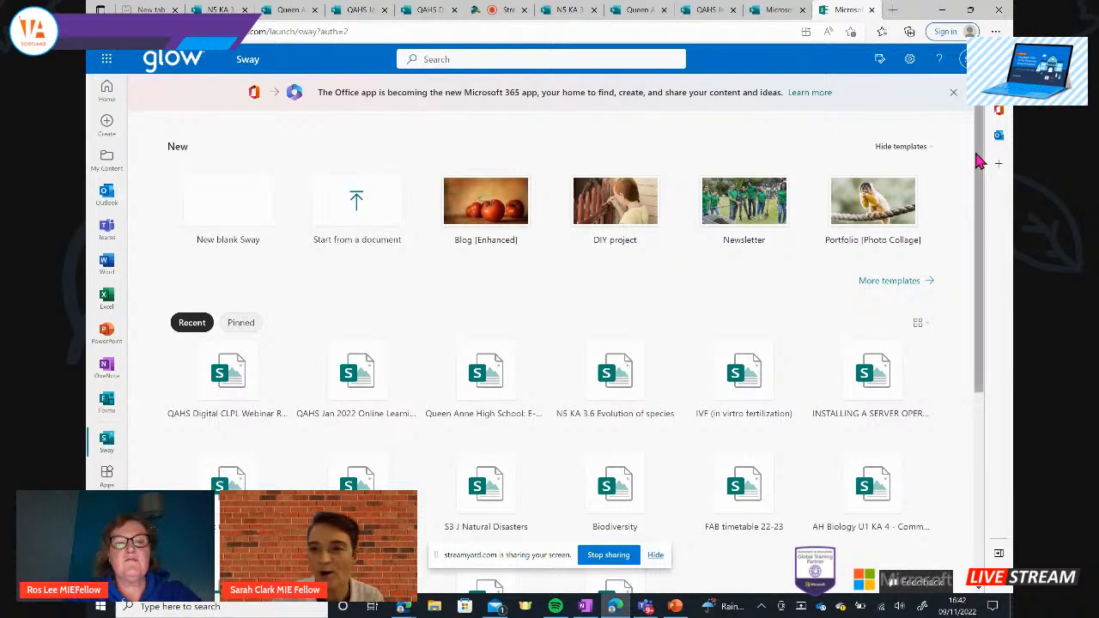
{"action": "left_click_drag", "start_coordinate": [984, 162], "coordinate": [985, 189]}
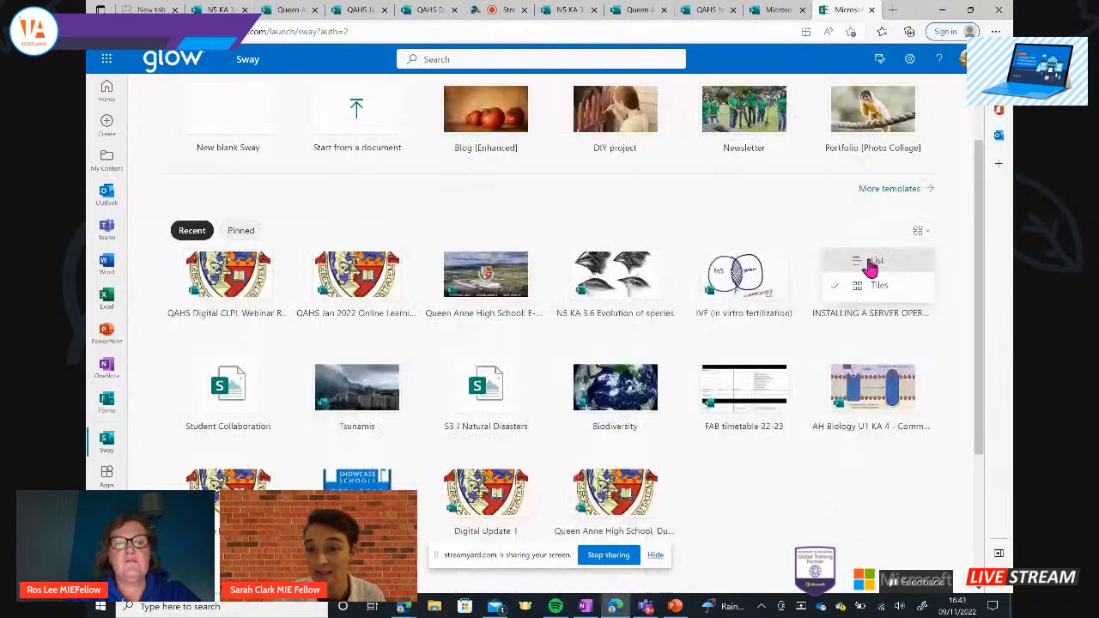
{"action": "left_click", "coordinate": [867, 260]}
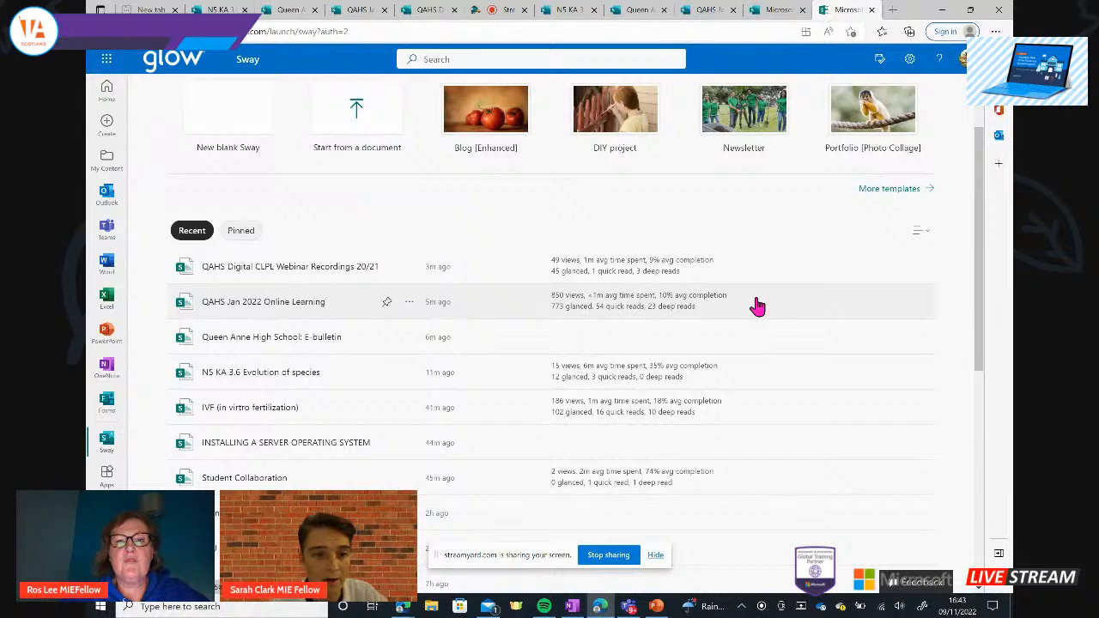
- Review the view and reading statistics of the recent Sways, and briefly open and close the FAB timetable 22-23 Sway
{"action": "scroll", "coordinate": [757, 307], "scroll_direction": "down", "scroll_amount": 3}
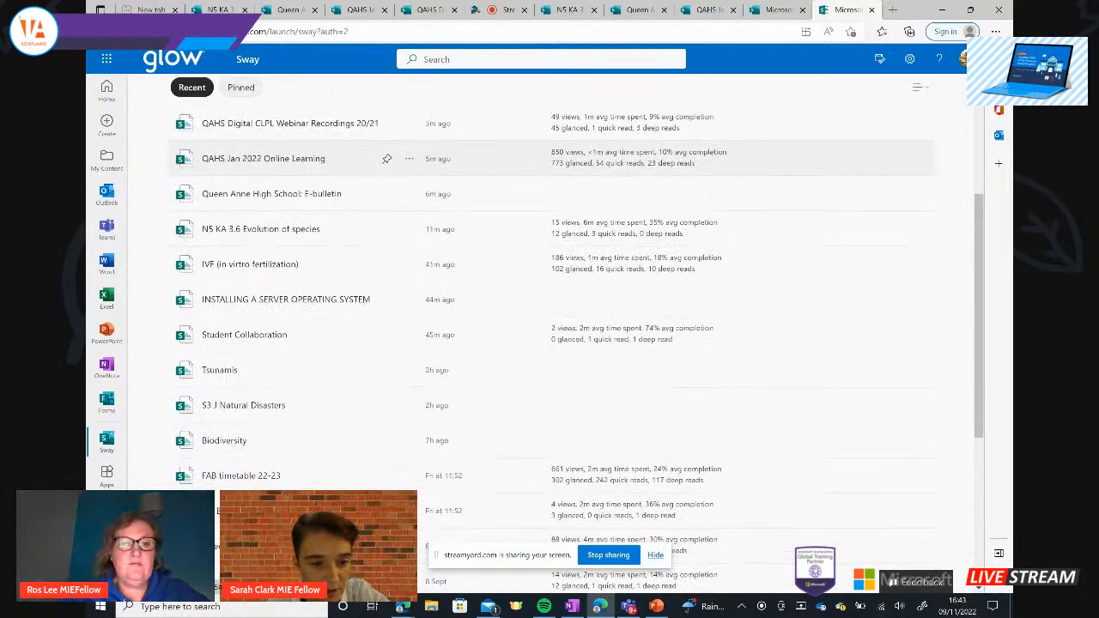
{"action": "scroll", "coordinate": [549, 335], "scroll_direction": "down", "scroll_amount": 1}
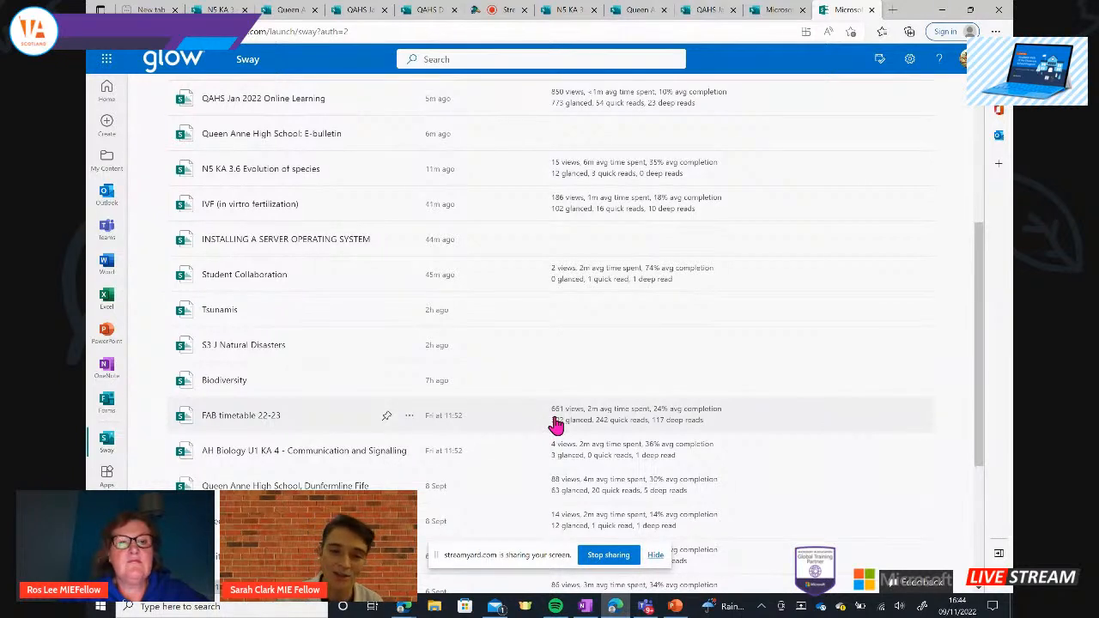
{"action": "left_click", "coordinate": [260, 419]}
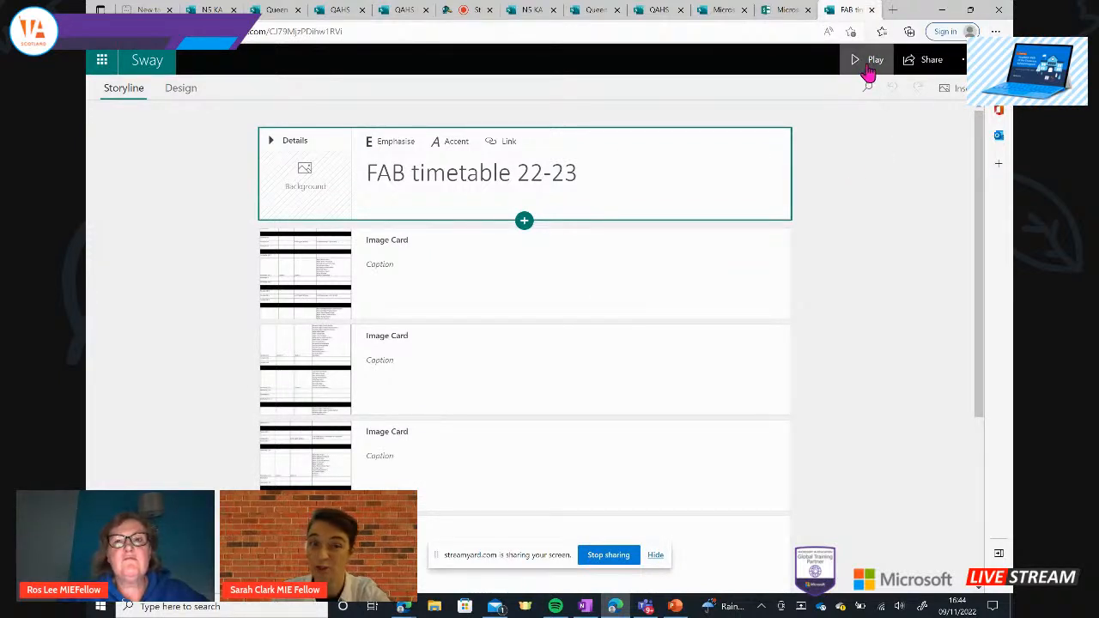
{"action": "left_click", "coordinate": [871, 11]}
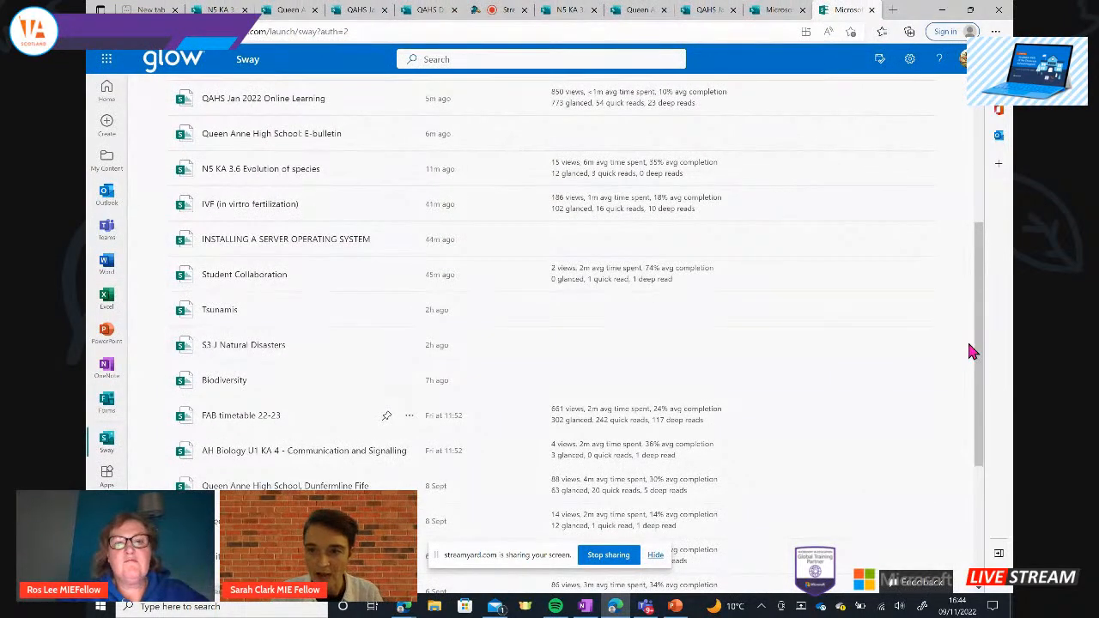
- Open the page with all Sways and expand the My Sways list of edited Sways
{"action": "left_click_drag", "start_coordinate": [978, 351], "coordinate": [970, 256]}
{"action": "scroll", "coordinate": [970, 256], "scroll_direction": "down", "scroll_amount": 5}
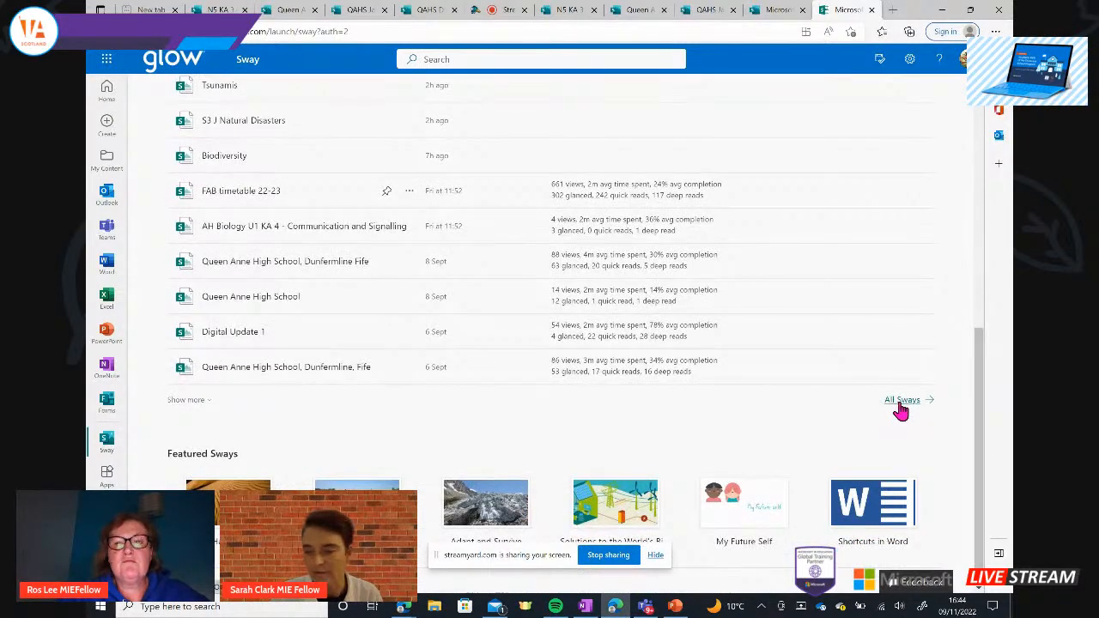
{"action": "left_click", "coordinate": [898, 403]}
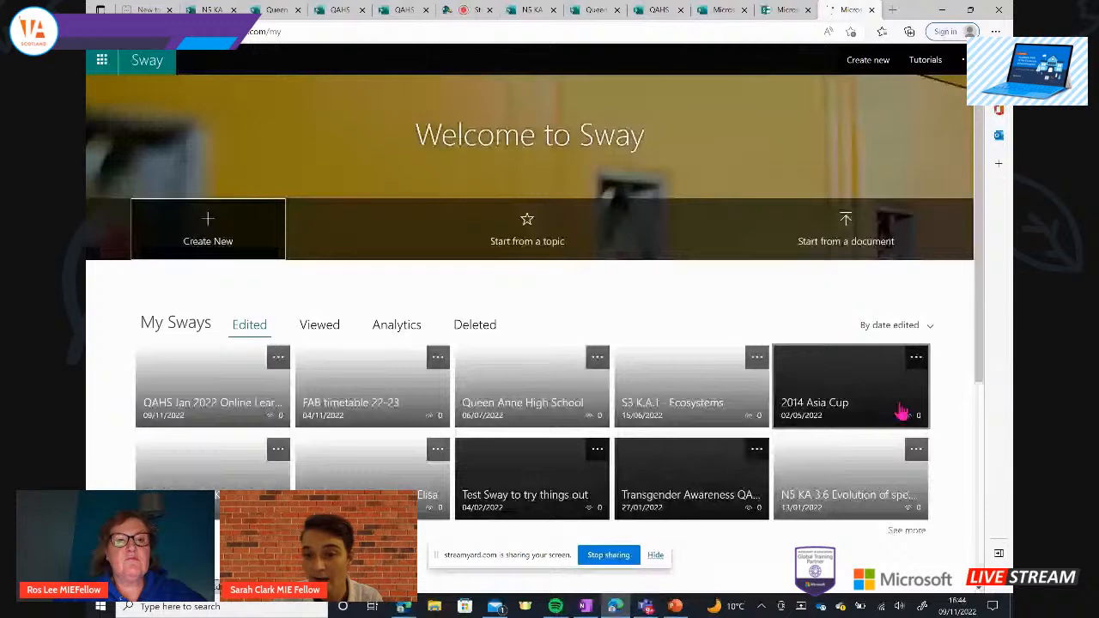
{"action": "scroll", "coordinate": [902, 412], "scroll_direction": "down", "scroll_amount": 1}
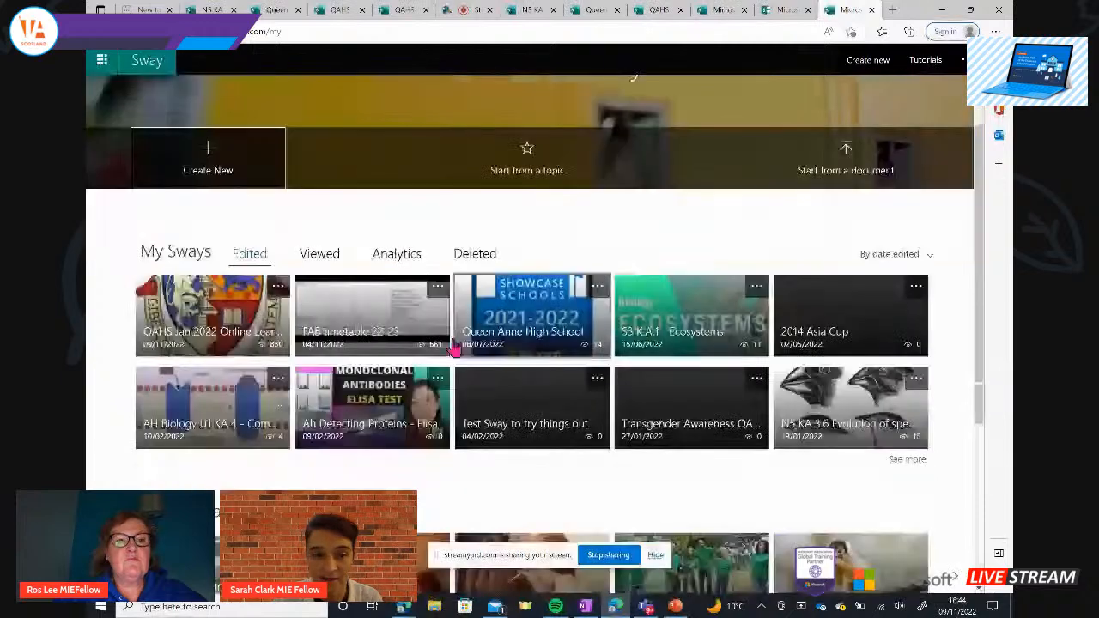
{"action": "left_click", "coordinate": [898, 464]}
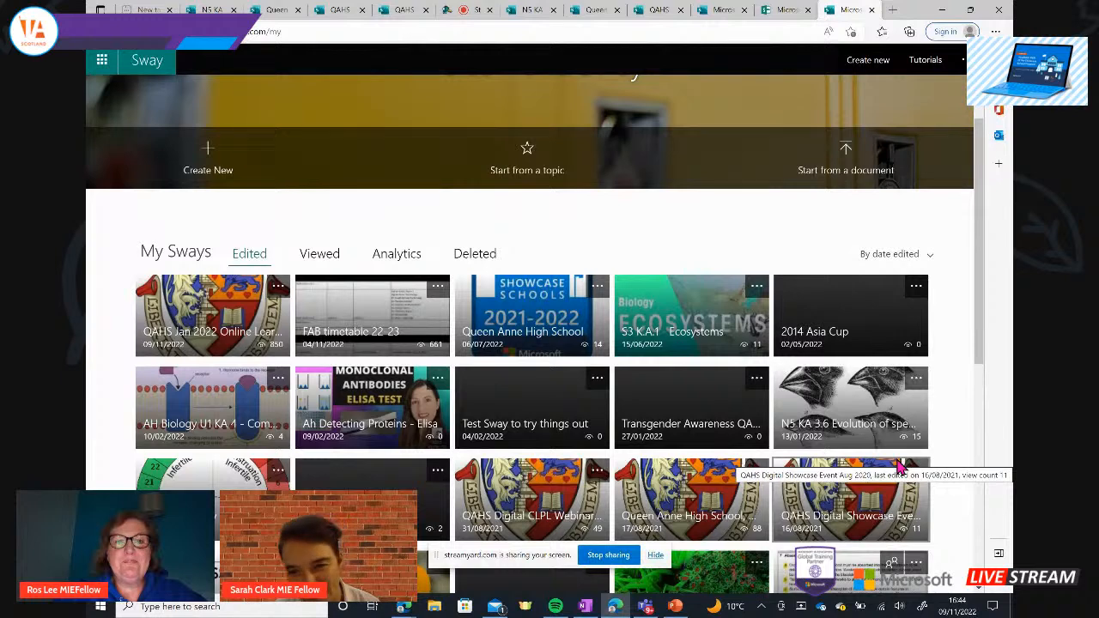
- Sort the edited Sways by title and look through the reordered list
{"action": "left_click", "coordinate": [922, 255]}
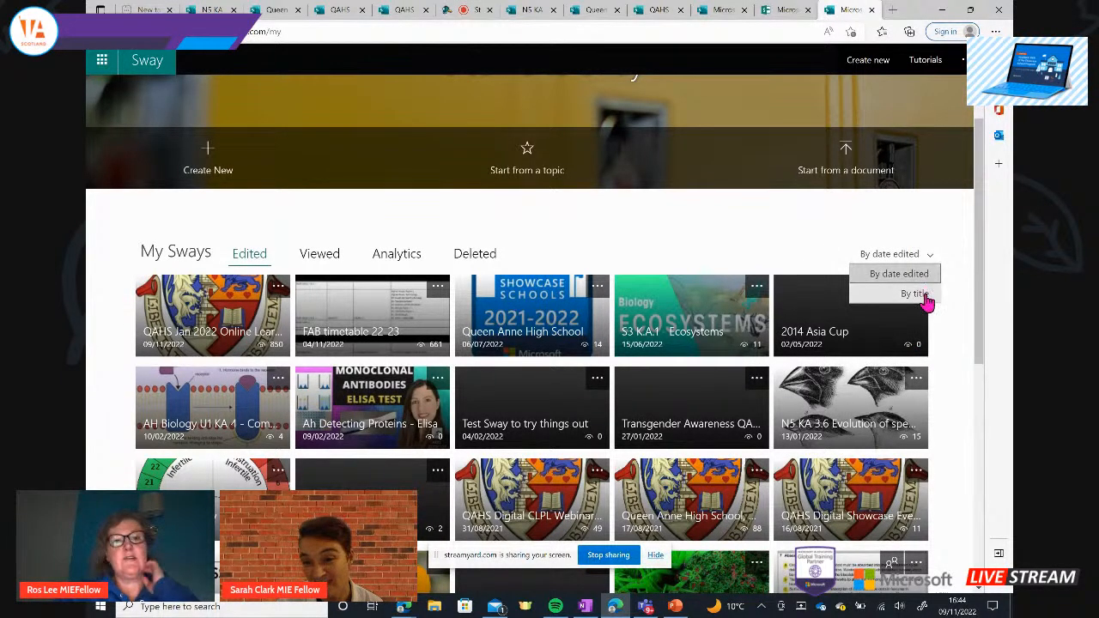
{"action": "scroll", "coordinate": [927, 292], "scroll_direction": "down", "scroll_amount": 5}
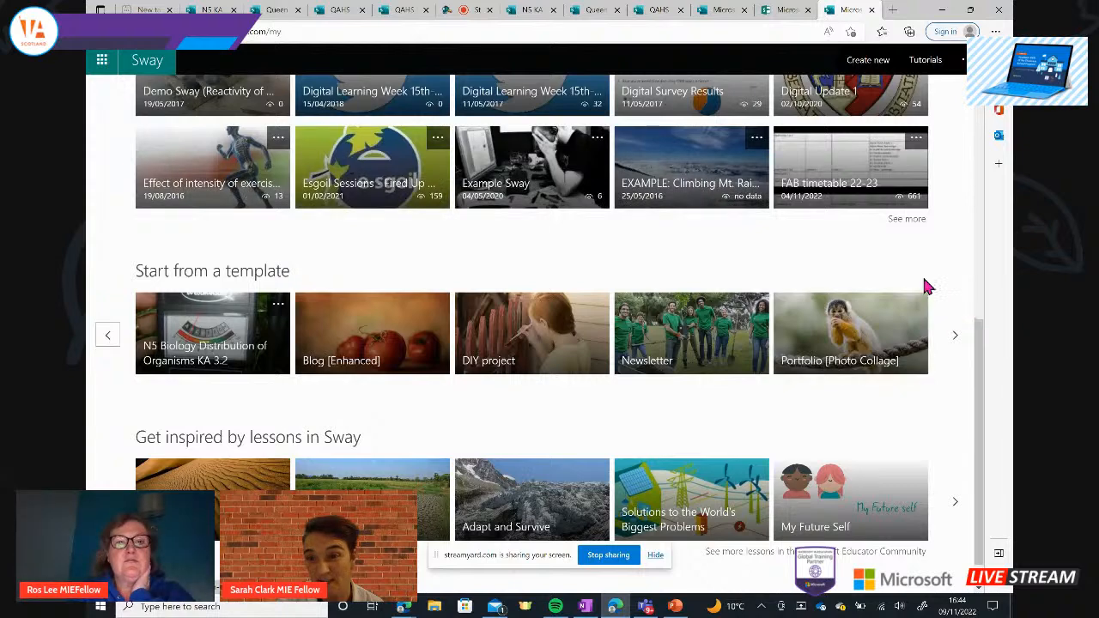
{"action": "left_click_drag", "start_coordinate": [983, 376], "coordinate": [977, 210]}
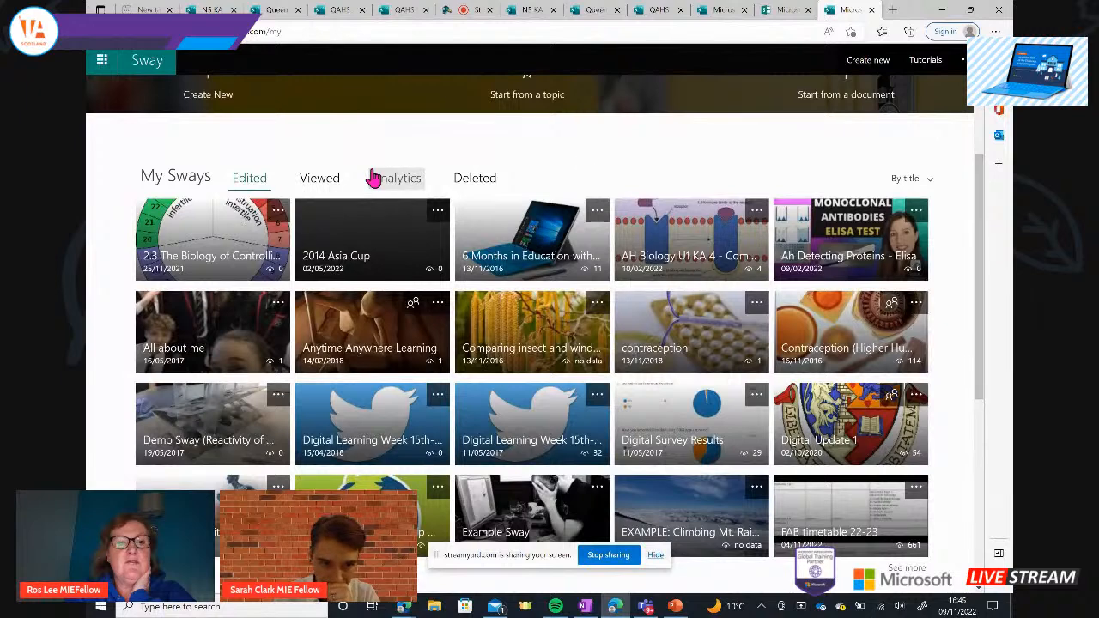
- Display the analytics for My Sways, expand the list and examine each Sway's views, average time spent, completion and reading depth
{"action": "left_click", "coordinate": [318, 178]}
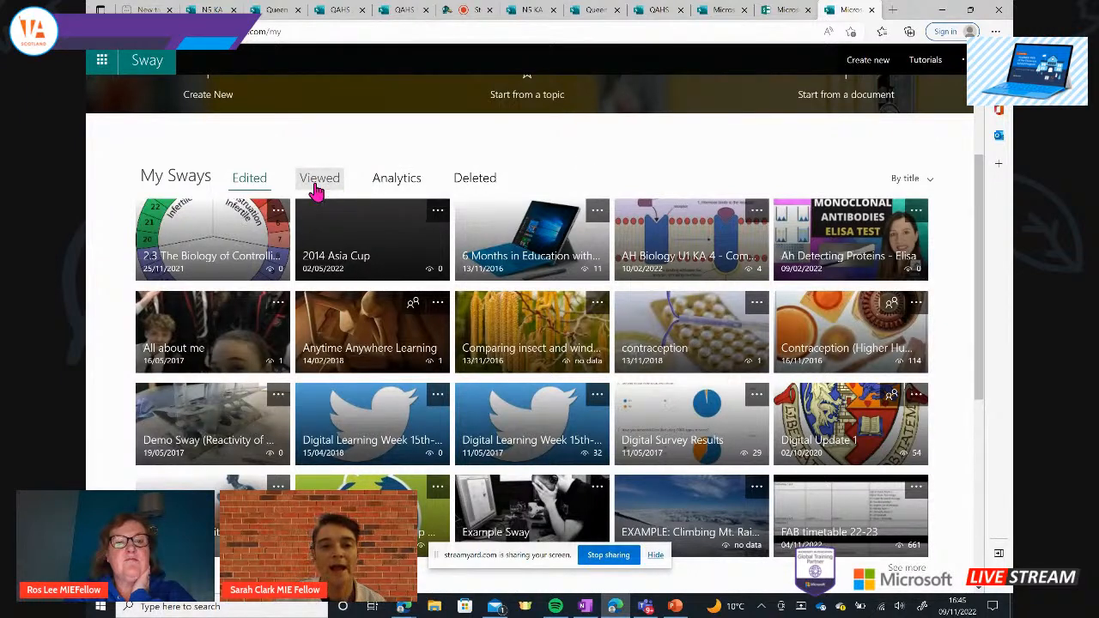
{"action": "left_click", "coordinate": [395, 182]}
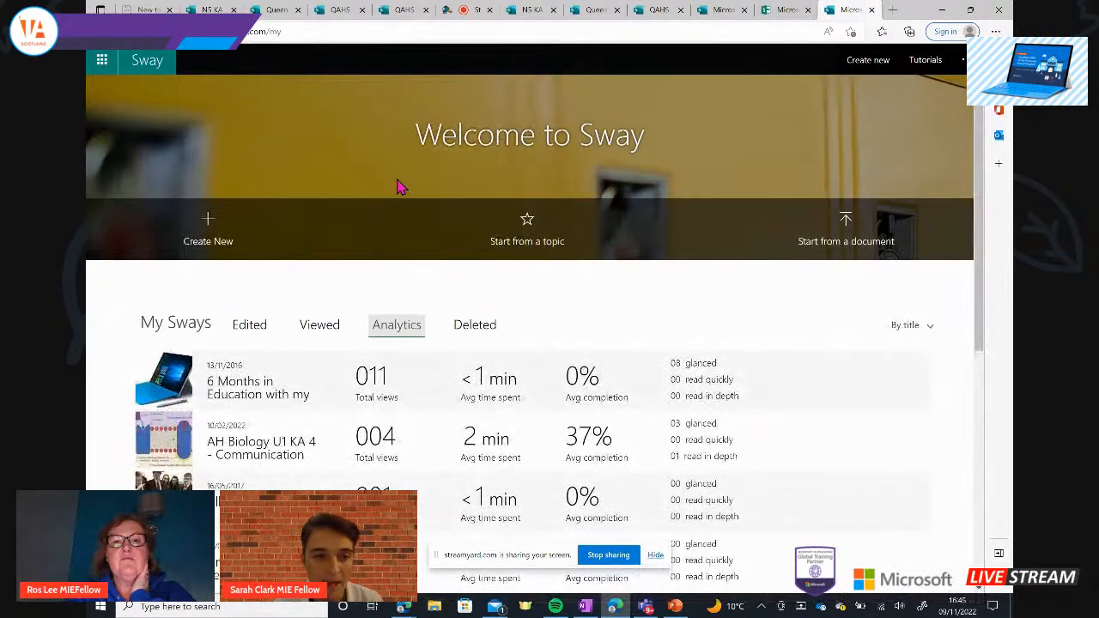
{"action": "scroll", "coordinate": [399, 186], "scroll_direction": "down", "scroll_amount": 3}
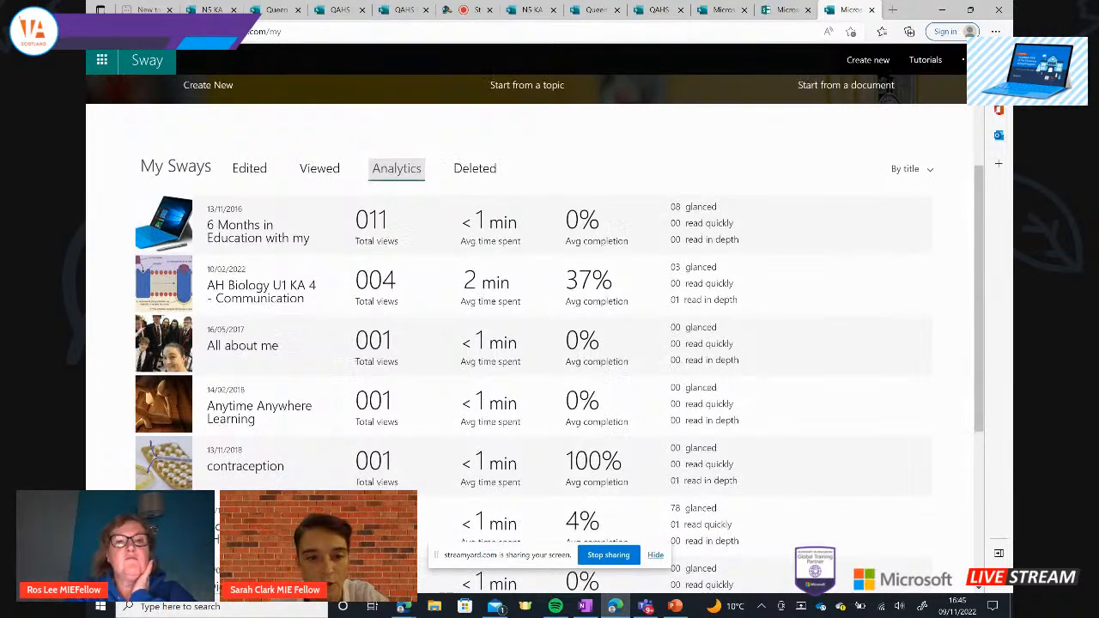
{"action": "scroll", "coordinate": [527, 332], "scroll_direction": "down", "scroll_amount": 3}
{"action": "scroll", "coordinate": [535, 332], "scroll_direction": "down", "scroll_amount": 3}
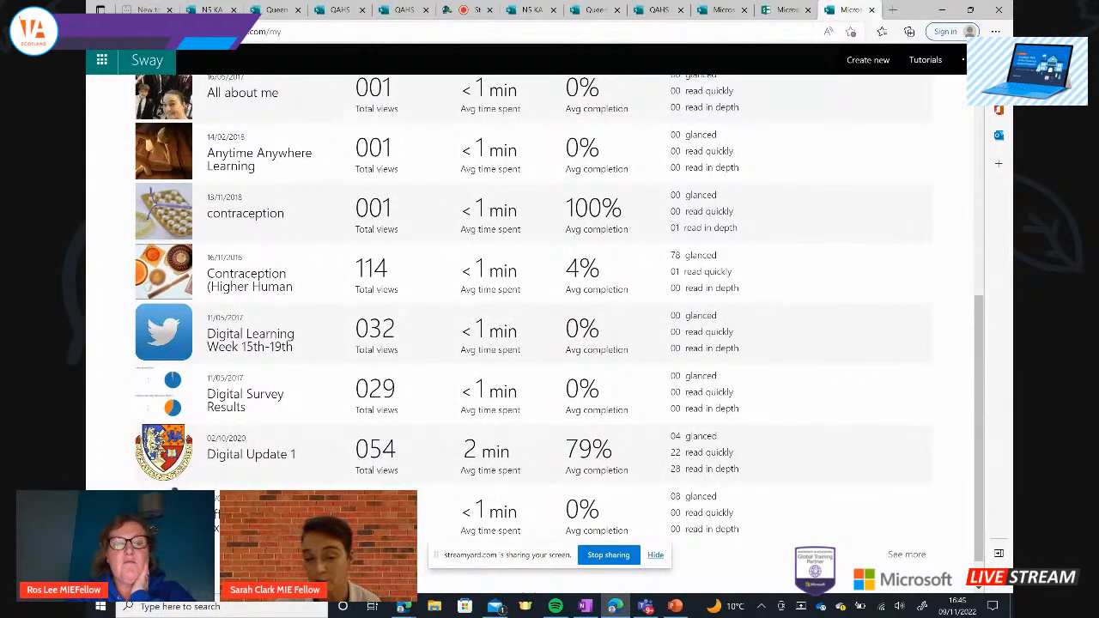
{"action": "left_click", "coordinate": [907, 555]}
{"action": "scroll", "coordinate": [912, 568], "scroll_direction": "down", "scroll_amount": 9}
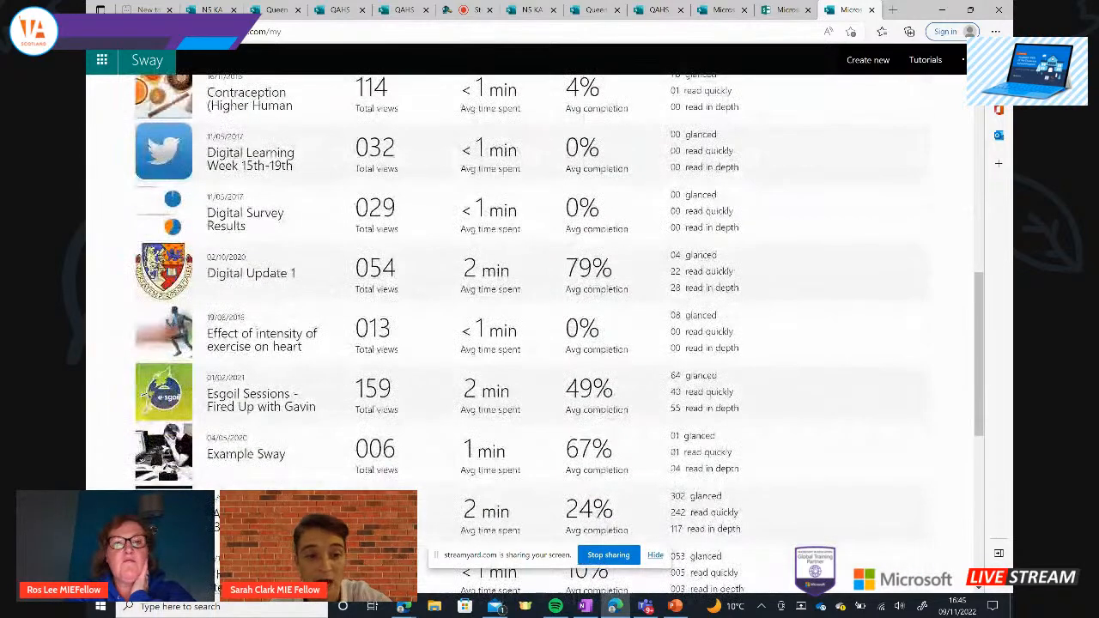
{"action": "scroll", "coordinate": [558, 334], "scroll_direction": "down", "scroll_amount": 3}
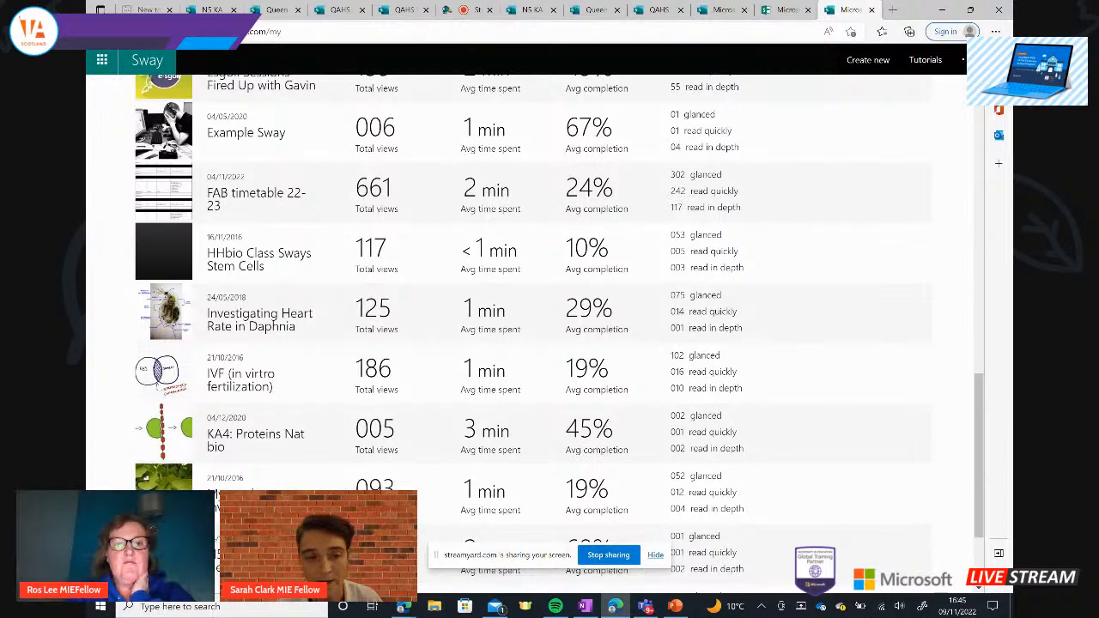
{"action": "scroll", "coordinate": [532, 326], "scroll_direction": "up", "scroll_amount": 3}
{"action": "scroll", "coordinate": [554, 538], "scroll_direction": "up", "scroll_amount": 8}
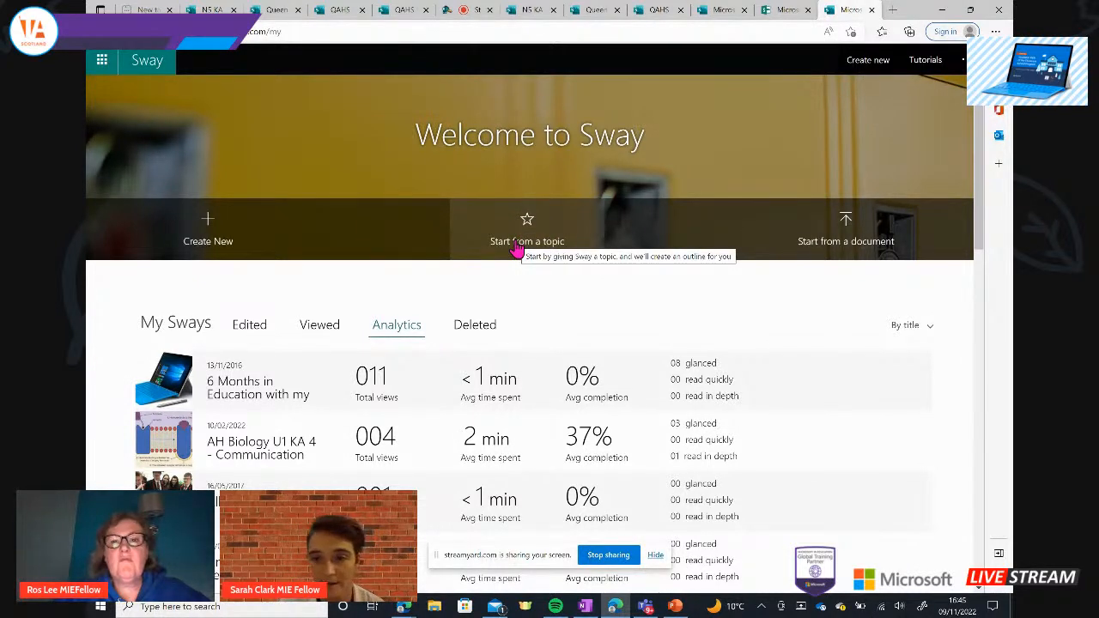
{"action": "left_click", "coordinate": [863, 224]}
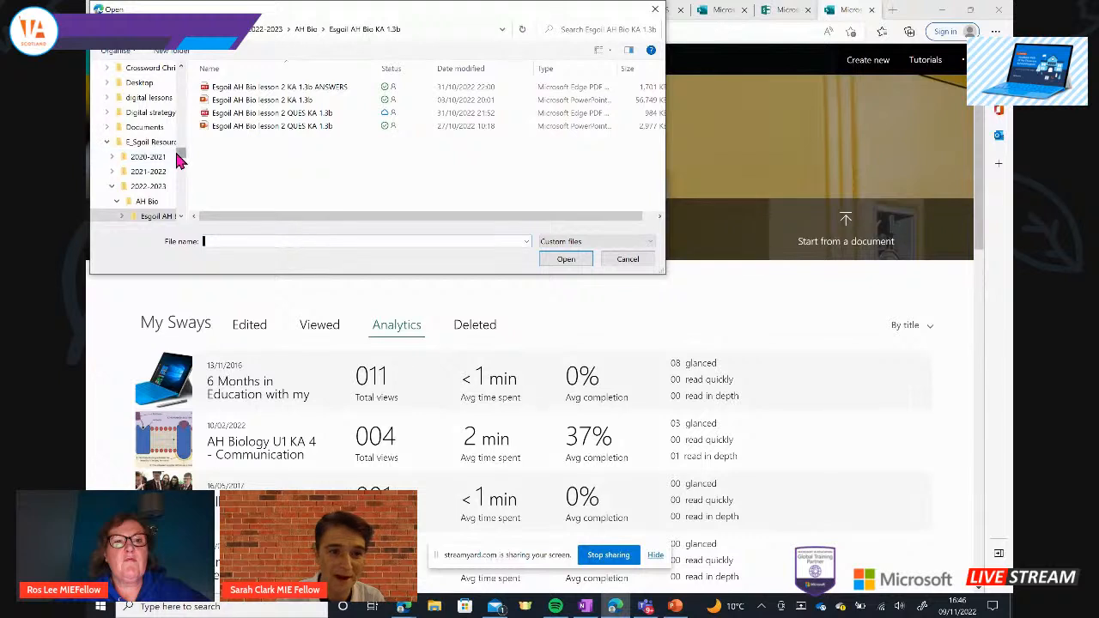
{"action": "left_click_drag", "start_coordinate": [182, 159], "coordinate": [186, 75]}
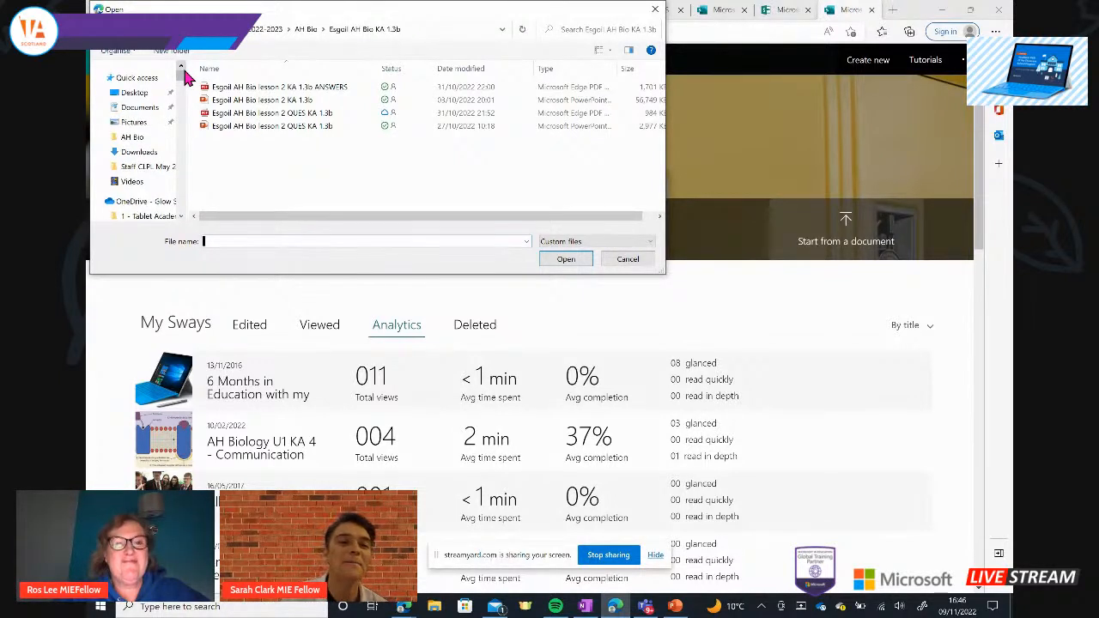
{"action": "left_click", "coordinate": [138, 153]}
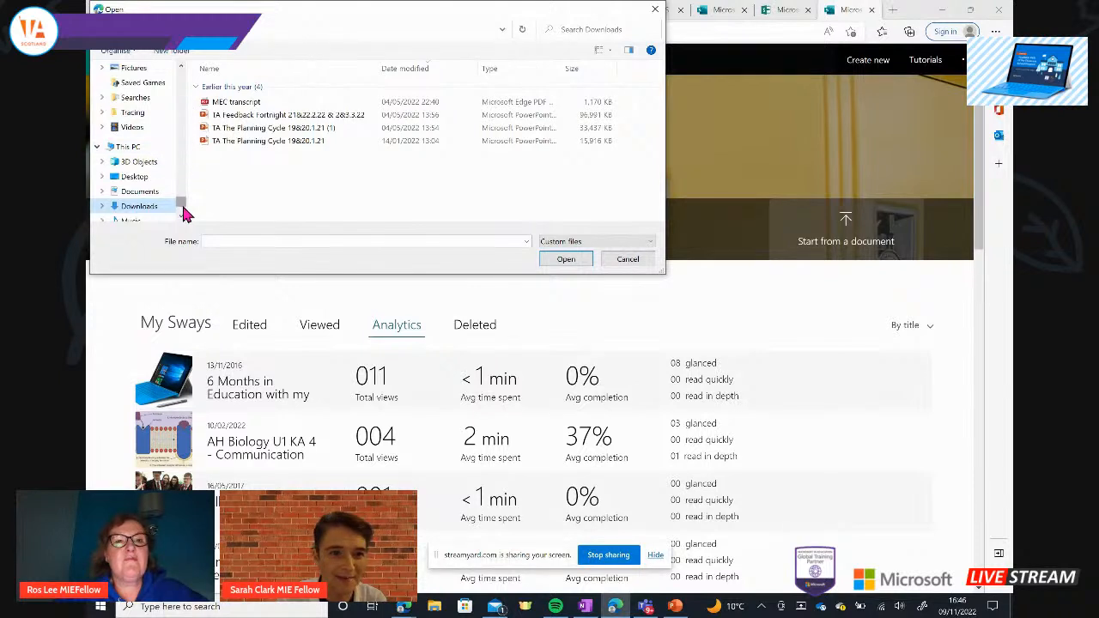
{"action": "left_click_drag", "start_coordinate": [183, 209], "coordinate": [182, 204]}
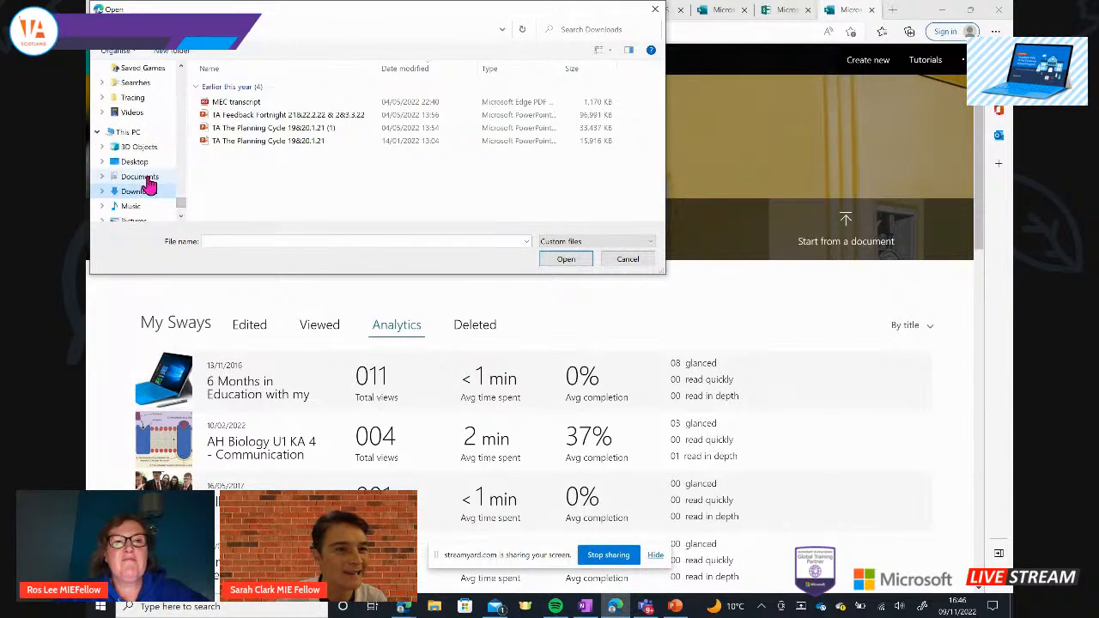
{"action": "left_click", "coordinate": [146, 180]}
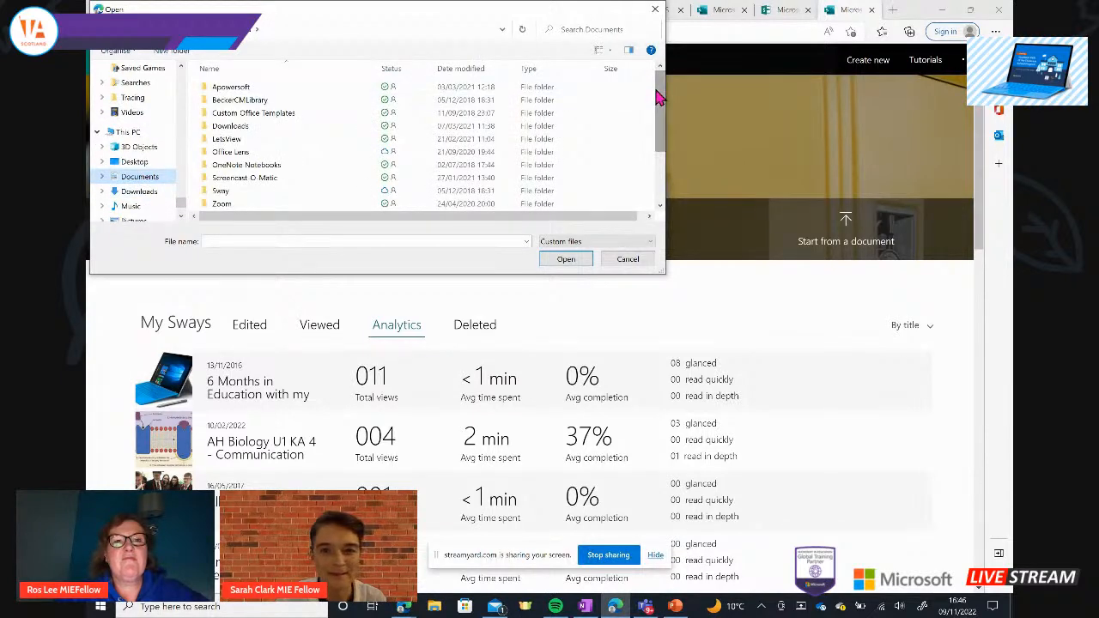
{"action": "left_click_drag", "start_coordinate": [658, 101], "coordinate": [667, 162]}
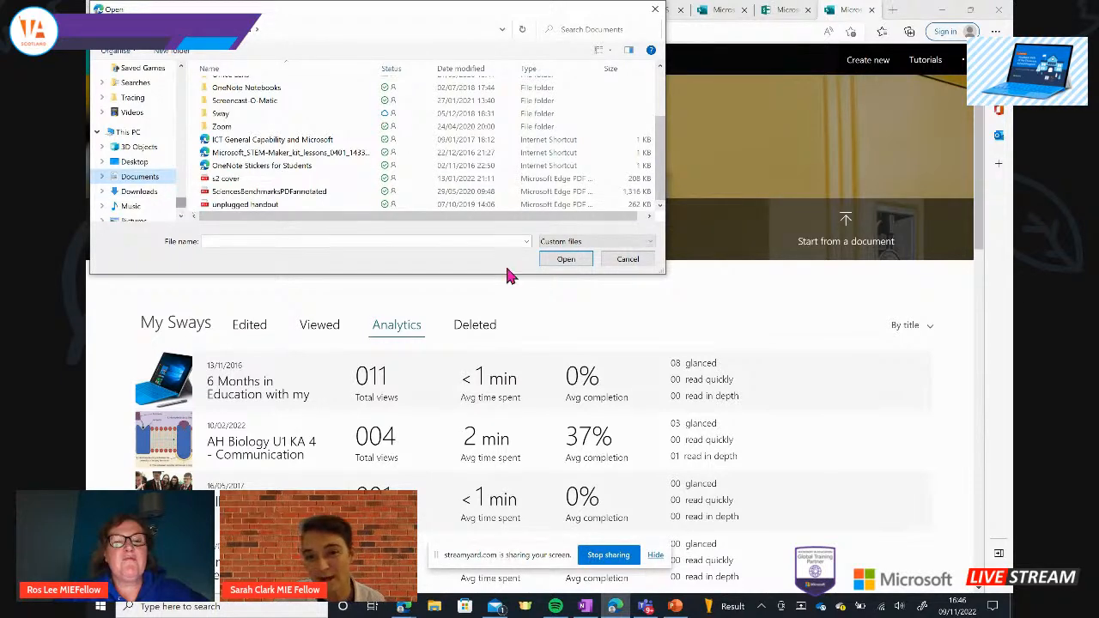
{"action": "left_click", "coordinate": [635, 260]}
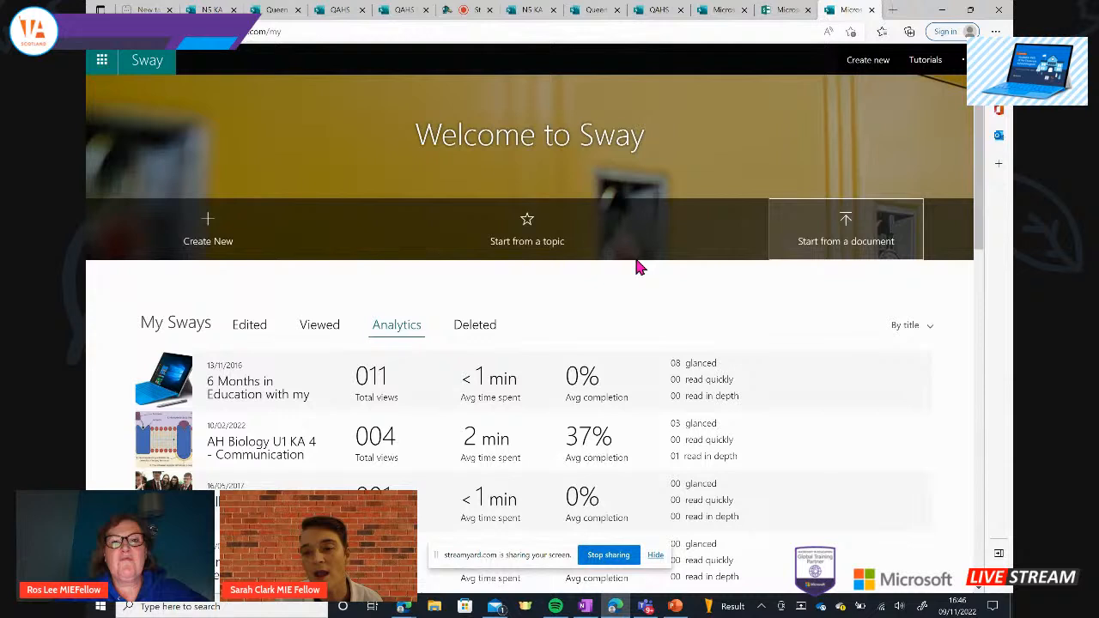
- Try to create a Sway from the PowerPoint document Esgoil AH Bio lesson 2 KA 1.3b
{"action": "left_click", "coordinate": [826, 227]}
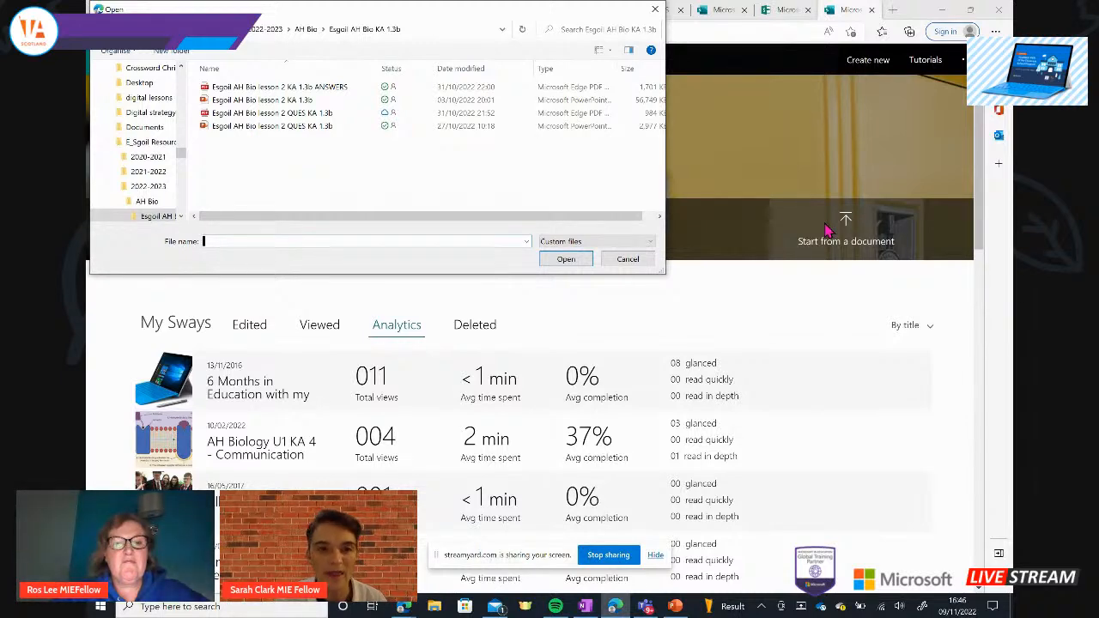
{"action": "double_click", "coordinate": [266, 103]}
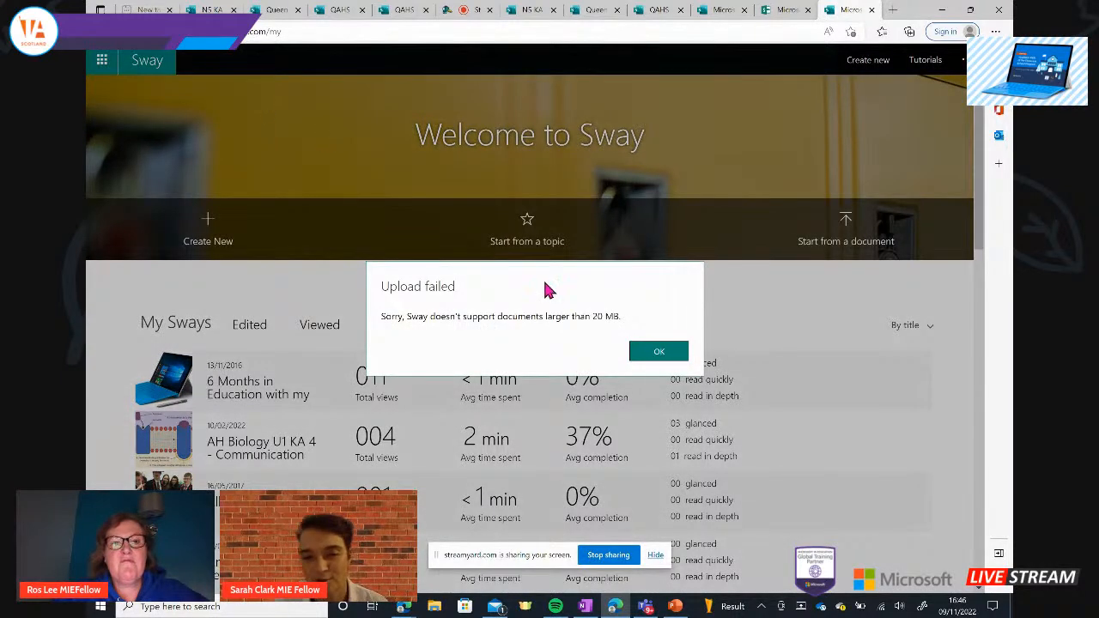
{"action": "left_click", "coordinate": [648, 354]}
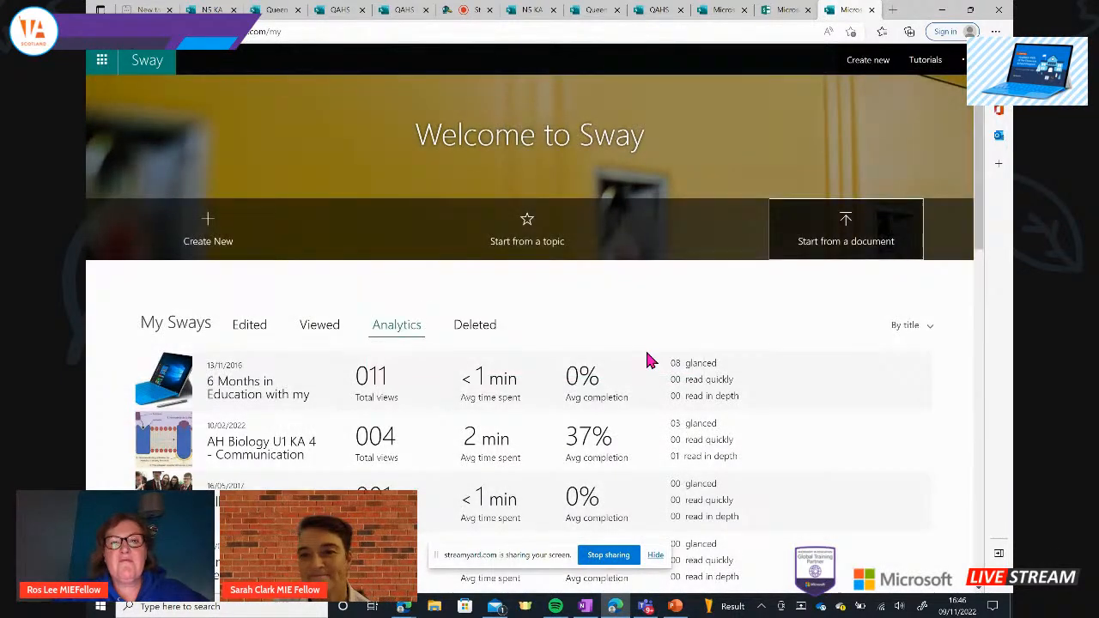
- Create a Sway from the PowerPoint document Esgoil AH Bio lesson 2 QUES KA 1.3b and look through its storyline cards
{"action": "left_click", "coordinate": [852, 244]}
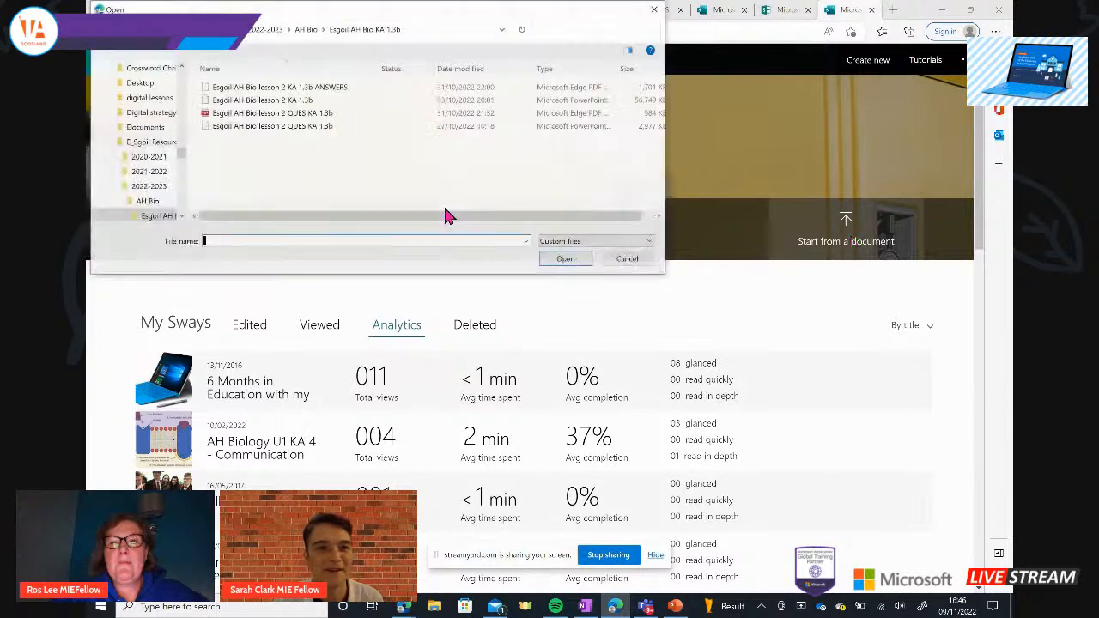
{"action": "double_click", "coordinate": [234, 127]}
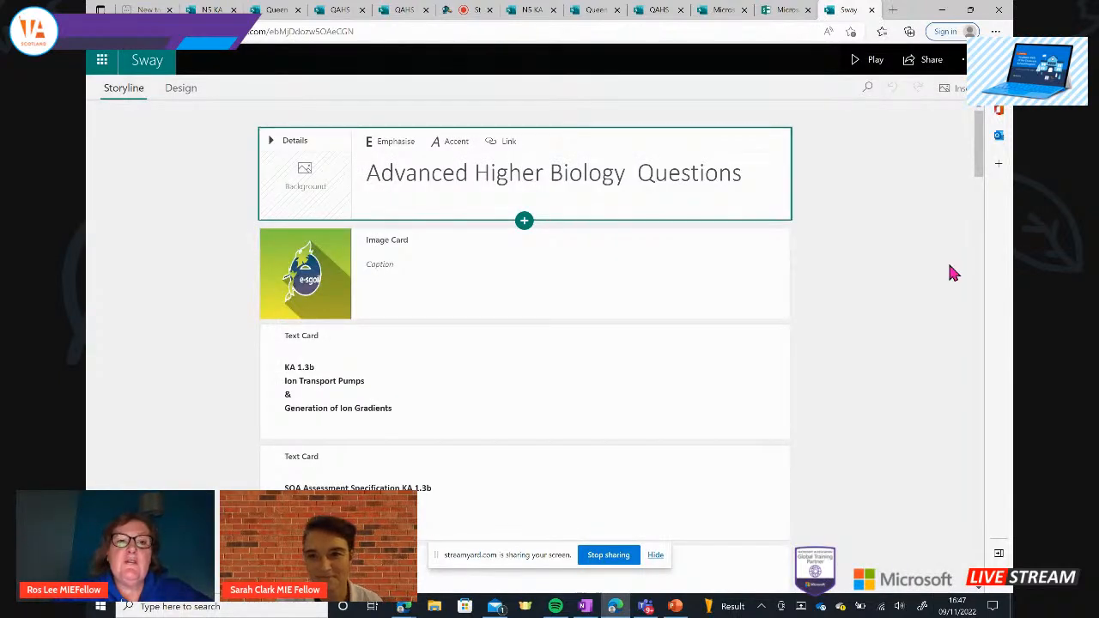
{"action": "left_click_drag", "start_coordinate": [986, 134], "coordinate": [984, 246]}
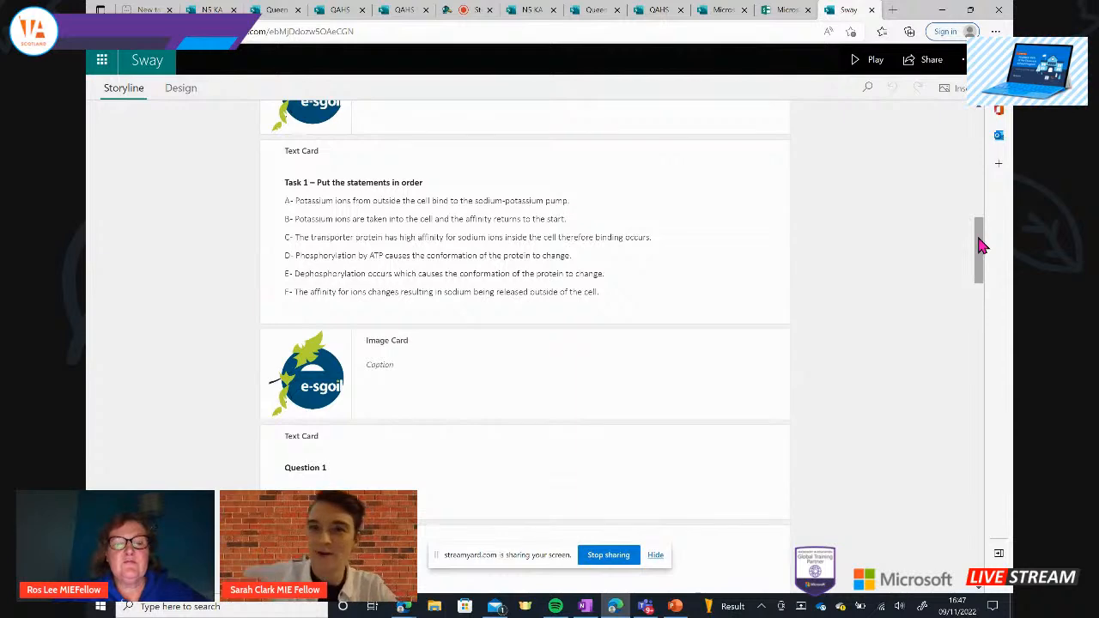
{"action": "left_click_drag", "start_coordinate": [978, 238], "coordinate": [978, 103]}
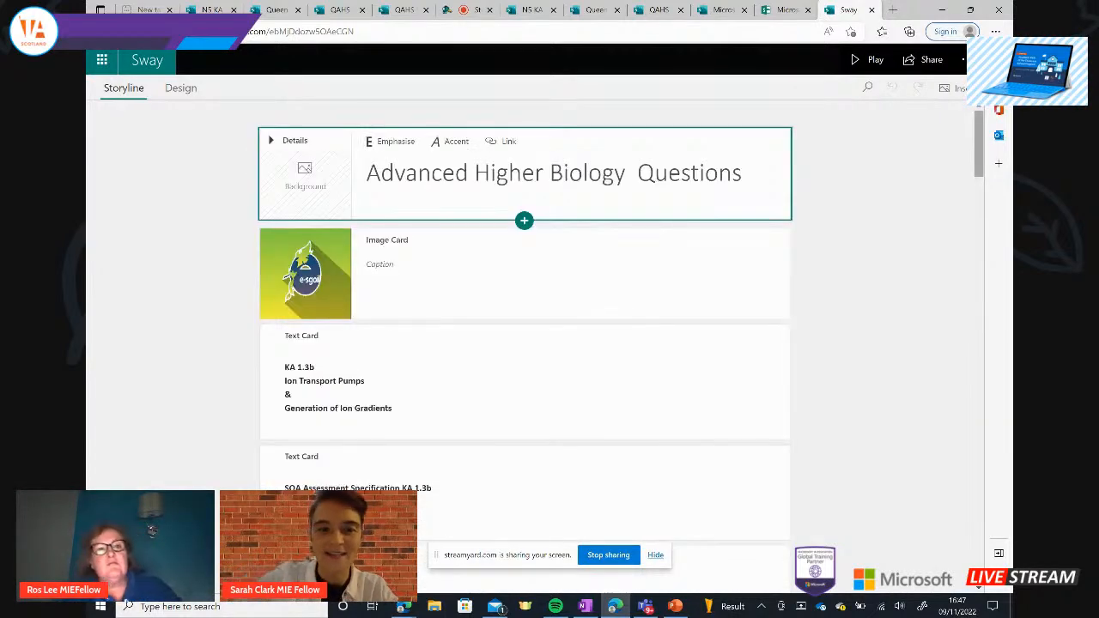
- Play the Advanced Higher Biology Questions Sway and examine how the imported text, questions and images are laid out
{"action": "left_click", "coordinate": [869, 65]}
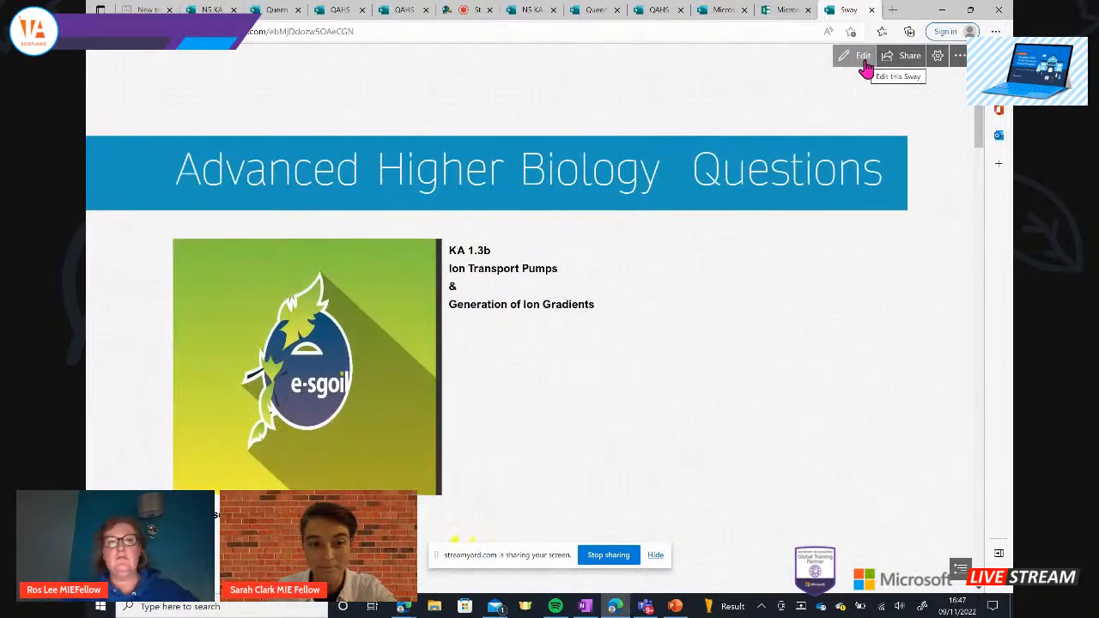
{"action": "left_click_drag", "start_coordinate": [978, 92], "coordinate": [978, 99]}
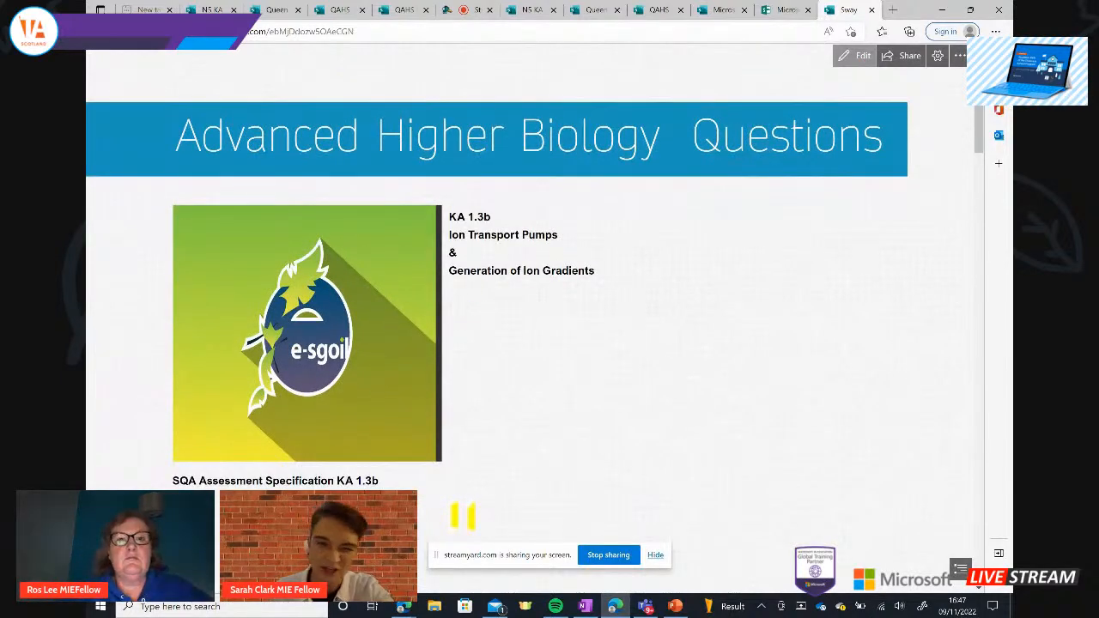
{"action": "scroll", "coordinate": [532, 326], "scroll_direction": "down", "scroll_amount": 5}
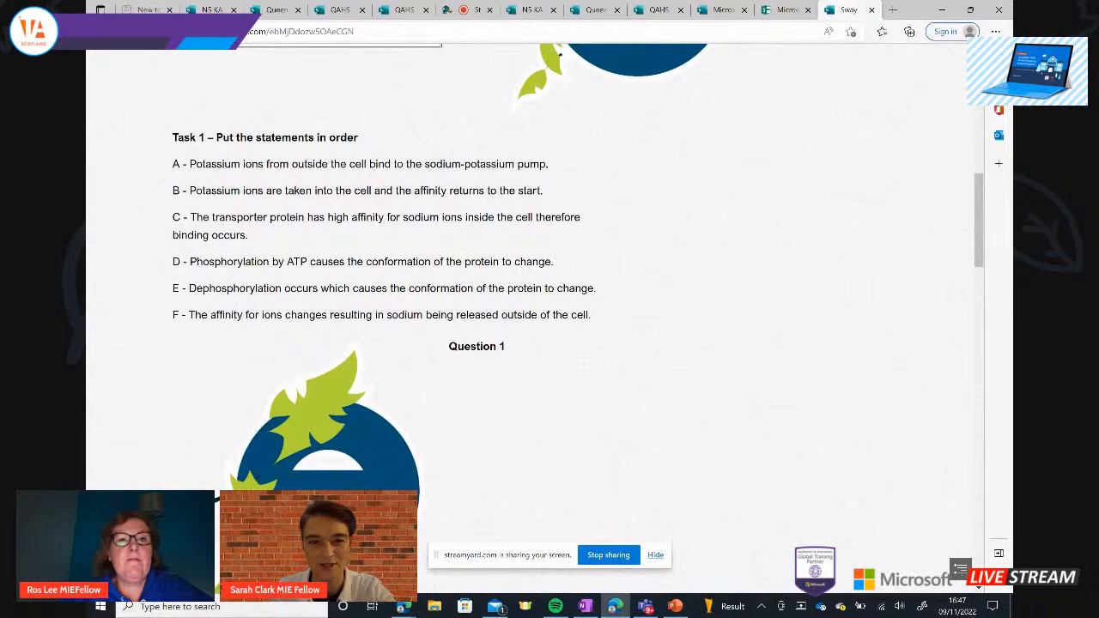
{"action": "scroll", "coordinate": [533, 326], "scroll_direction": "down", "scroll_amount": 10}
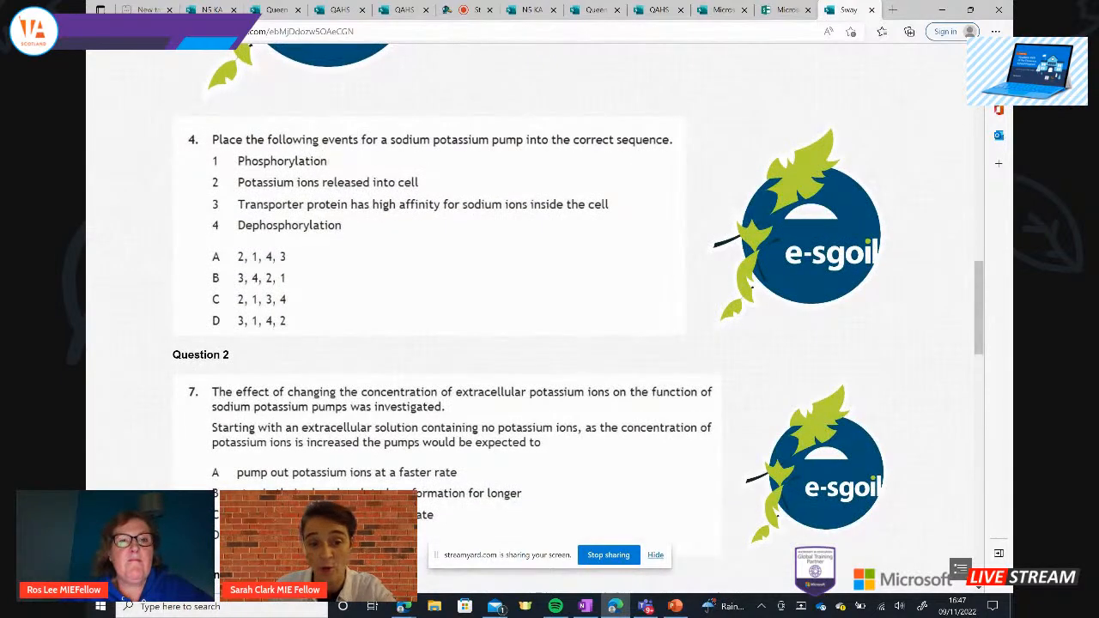
{"action": "scroll", "coordinate": [532, 327], "scroll_direction": "down", "scroll_amount": 4}
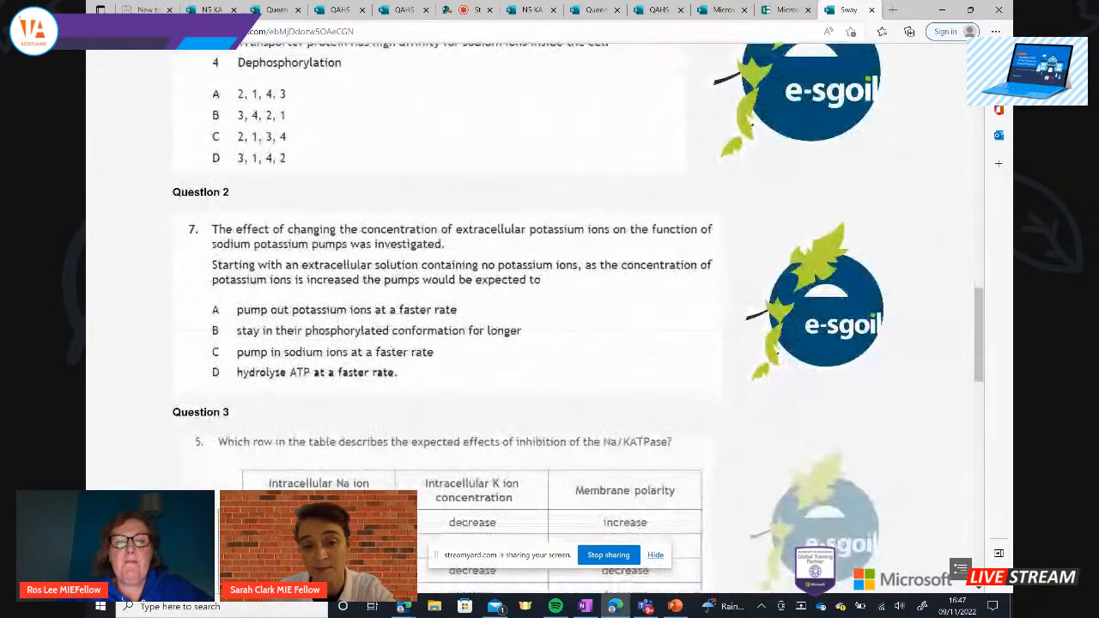
{"action": "scroll", "coordinate": [532, 326], "scroll_direction": "down", "scroll_amount": 4}
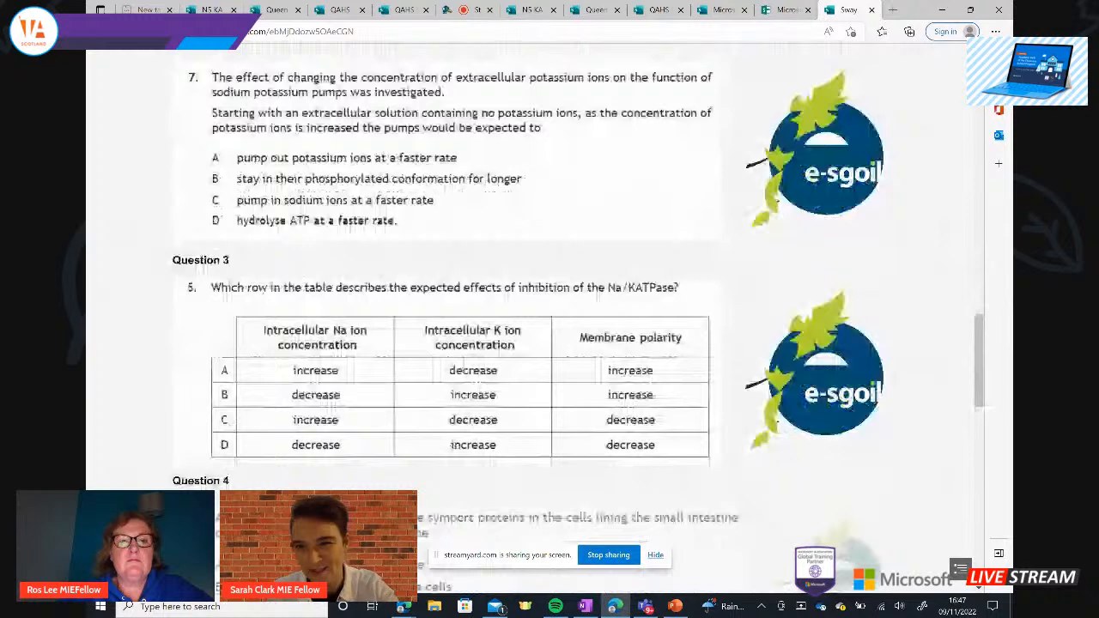
{"action": "scroll", "coordinate": [532, 326], "scroll_direction": "down", "scroll_amount": 5}
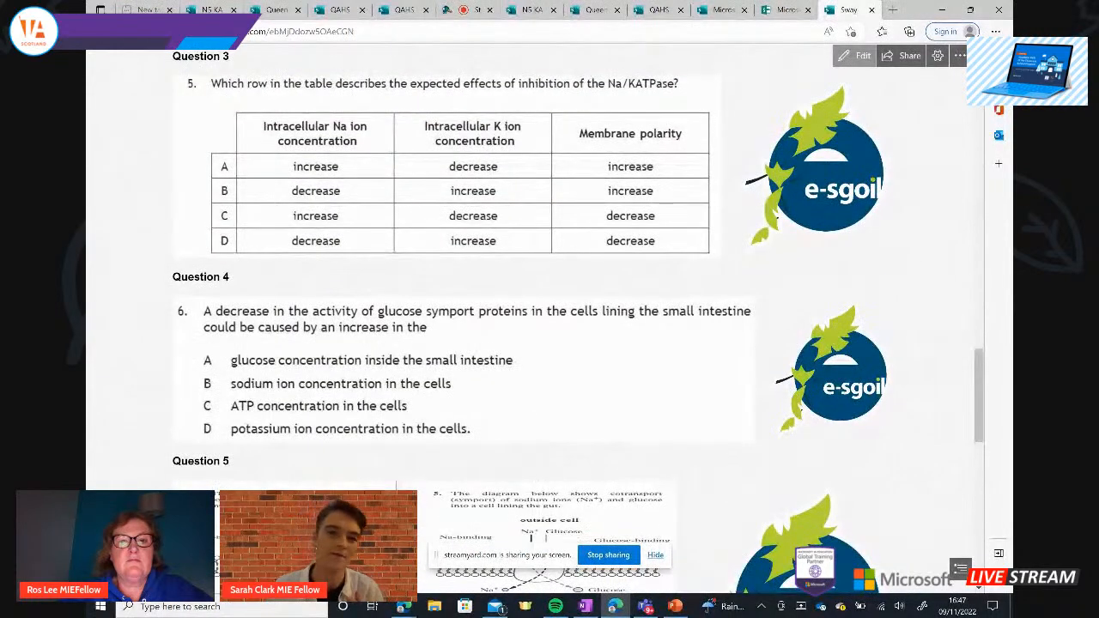
{"action": "scroll", "coordinate": [532, 326], "scroll_direction": "up", "scroll_amount": 20}
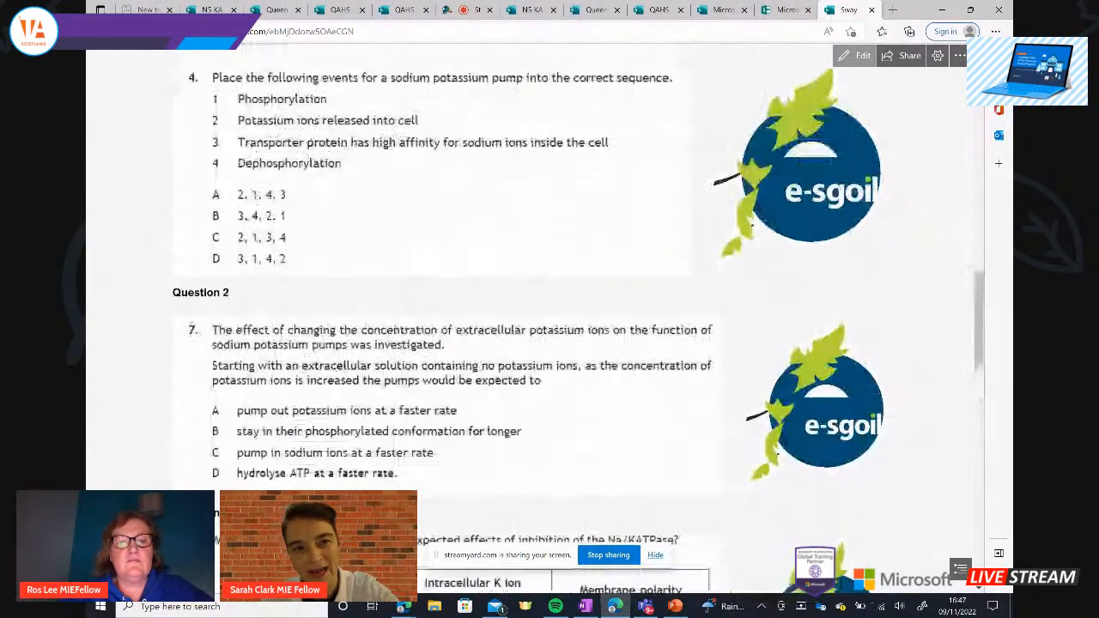
{"action": "scroll", "coordinate": [533, 326], "scroll_direction": "up", "scroll_amount": 10}
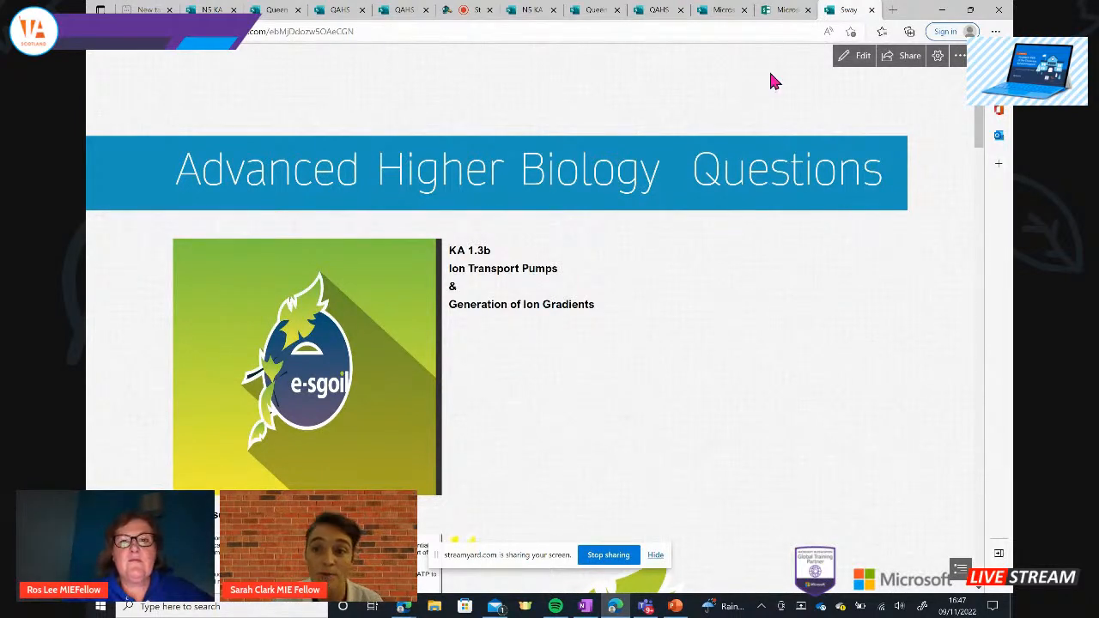
- Leave the played Sway, return to the Sway home page with My Sways, and stop sharing the screen
{"action": "left_click", "coordinate": [767, 12]}
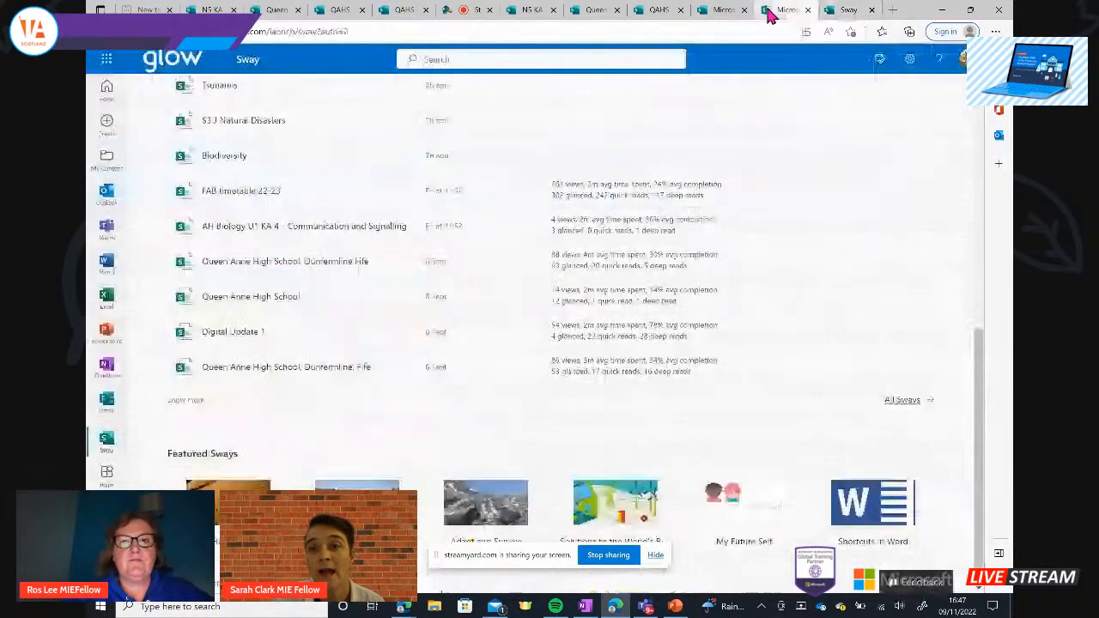
{"action": "left_click", "coordinate": [841, 18]}
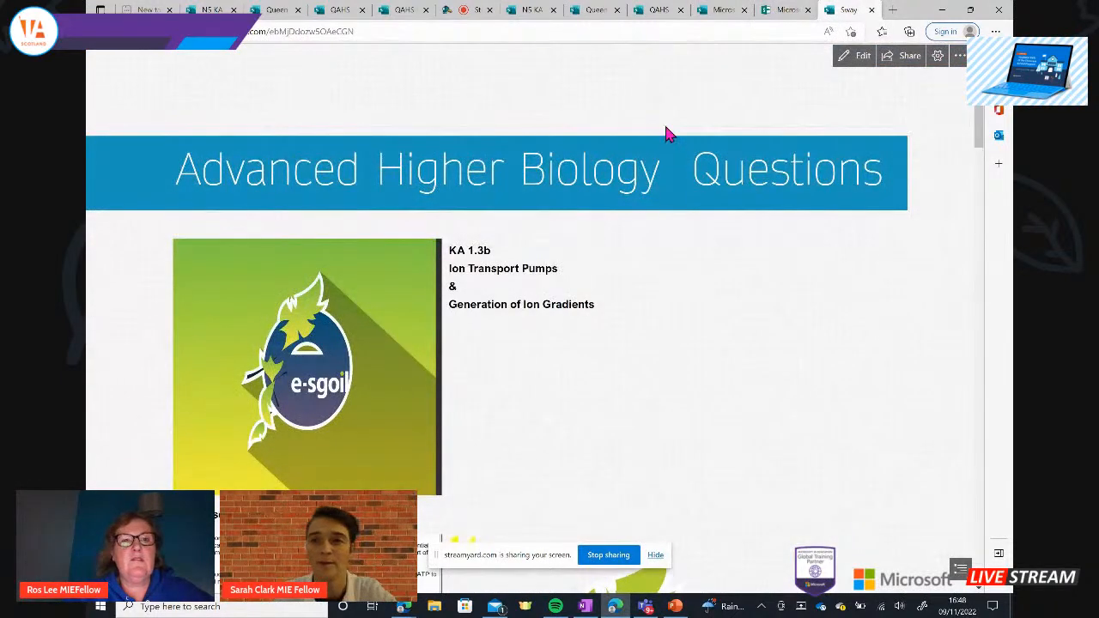
{"action": "left_click", "coordinate": [854, 55]}
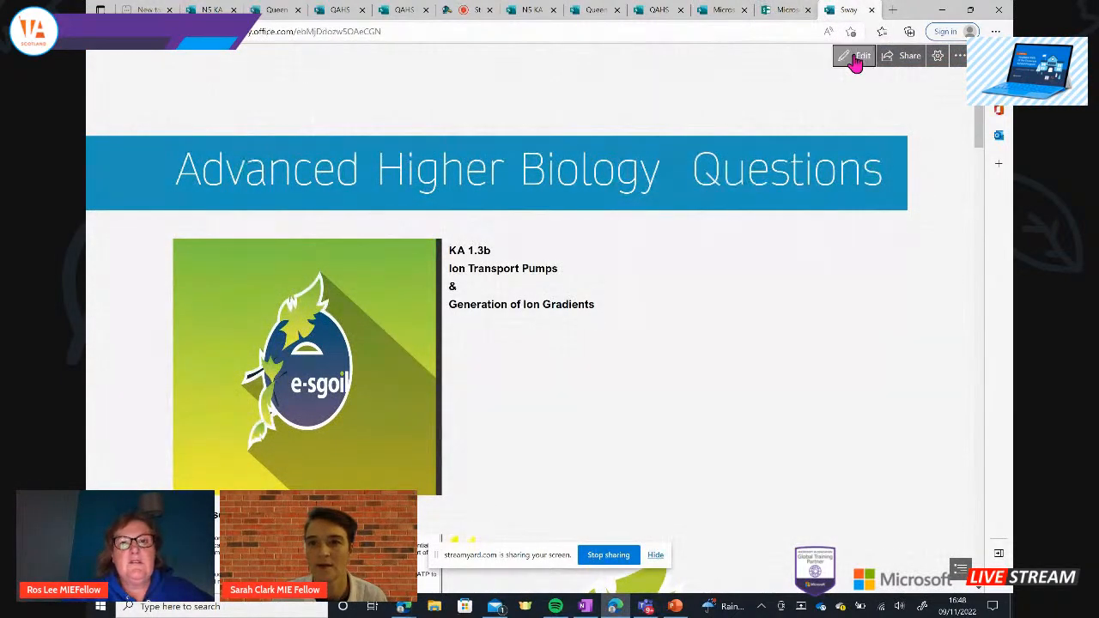
{"action": "left_click", "coordinate": [143, 68]}
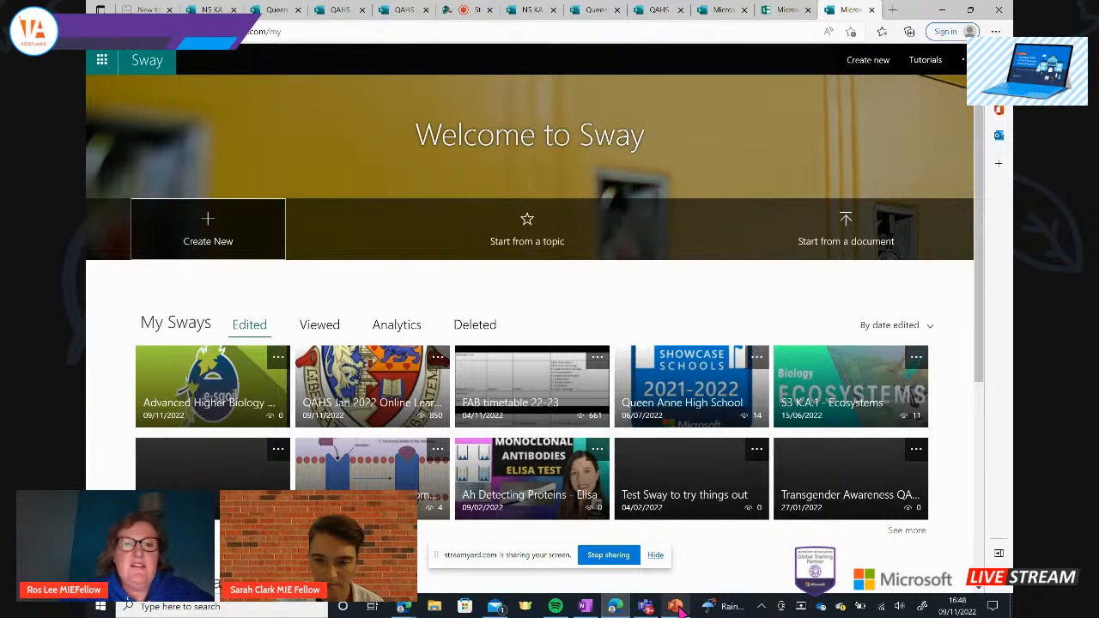
{"action": "mouse_move", "coordinate": [676, 607]}
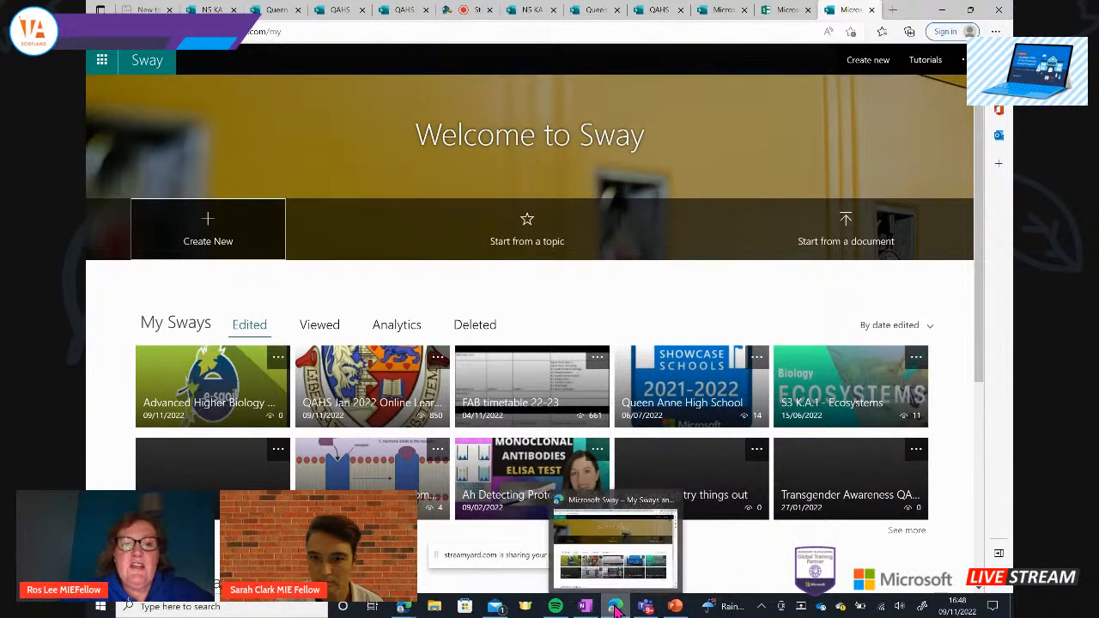
{"action": "left_click", "coordinate": [587, 559]}
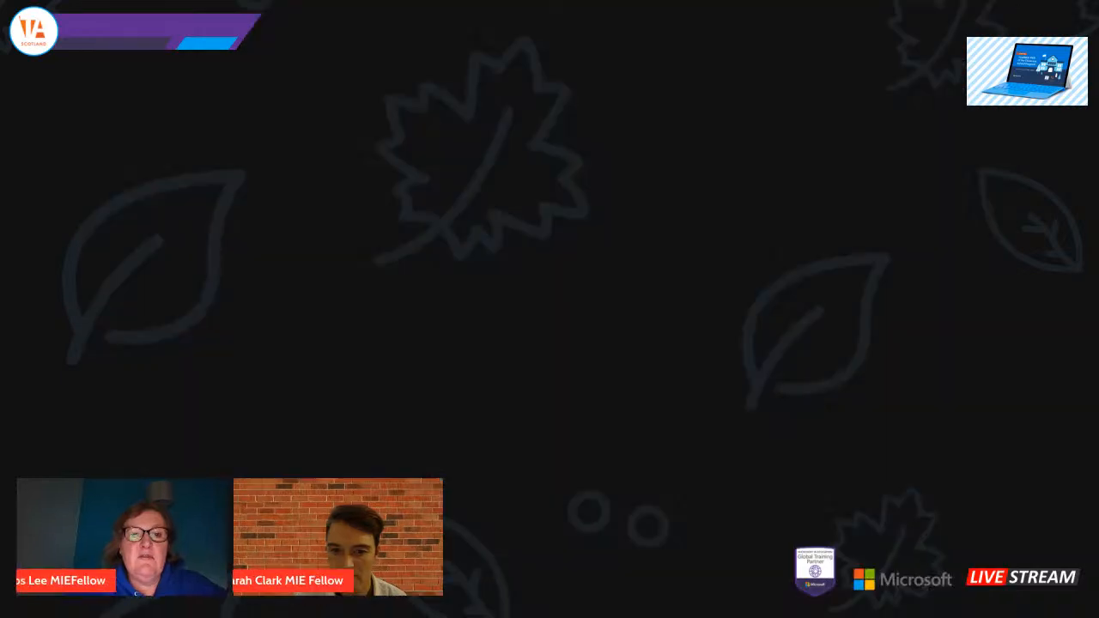